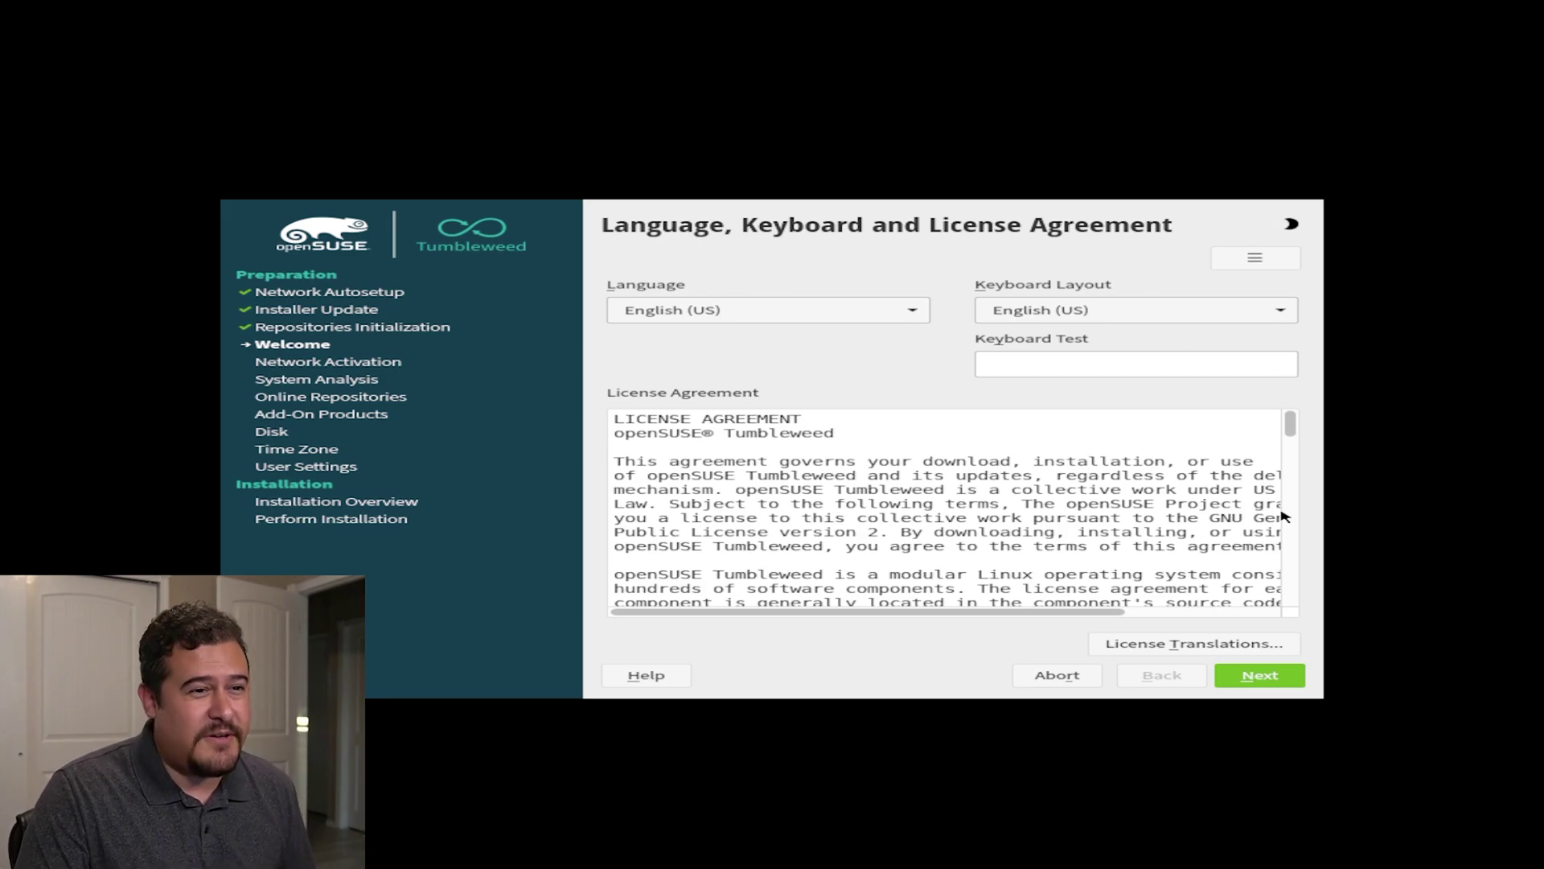
Step: Get past the language and license page and activate the default online repositories
{"action": "left_click", "coordinate": [1260, 675]}
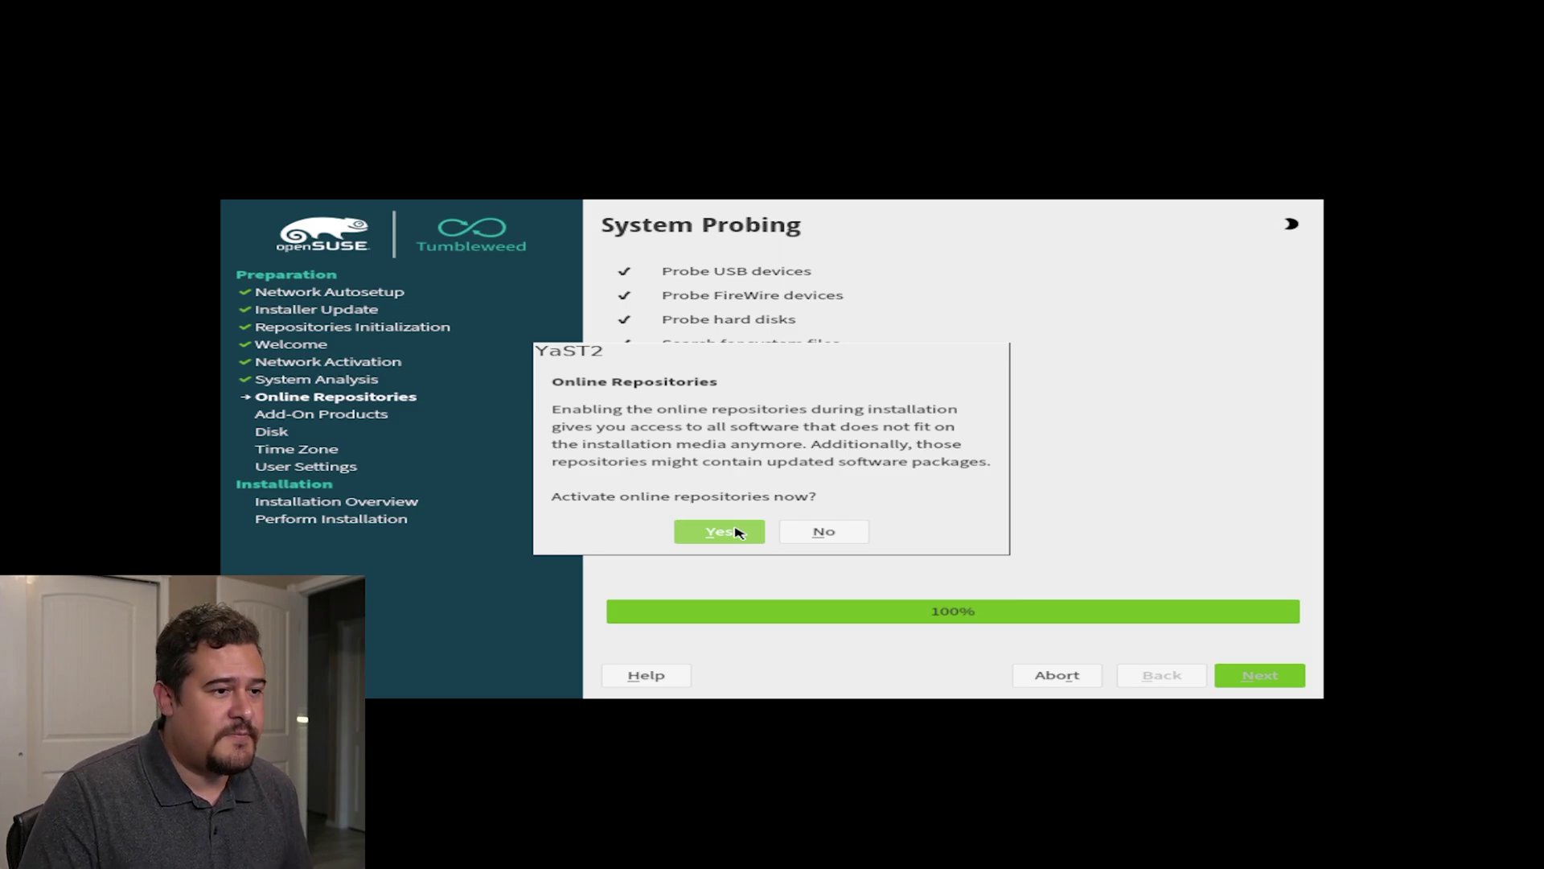
{"action": "left_click", "coordinate": [719, 531]}
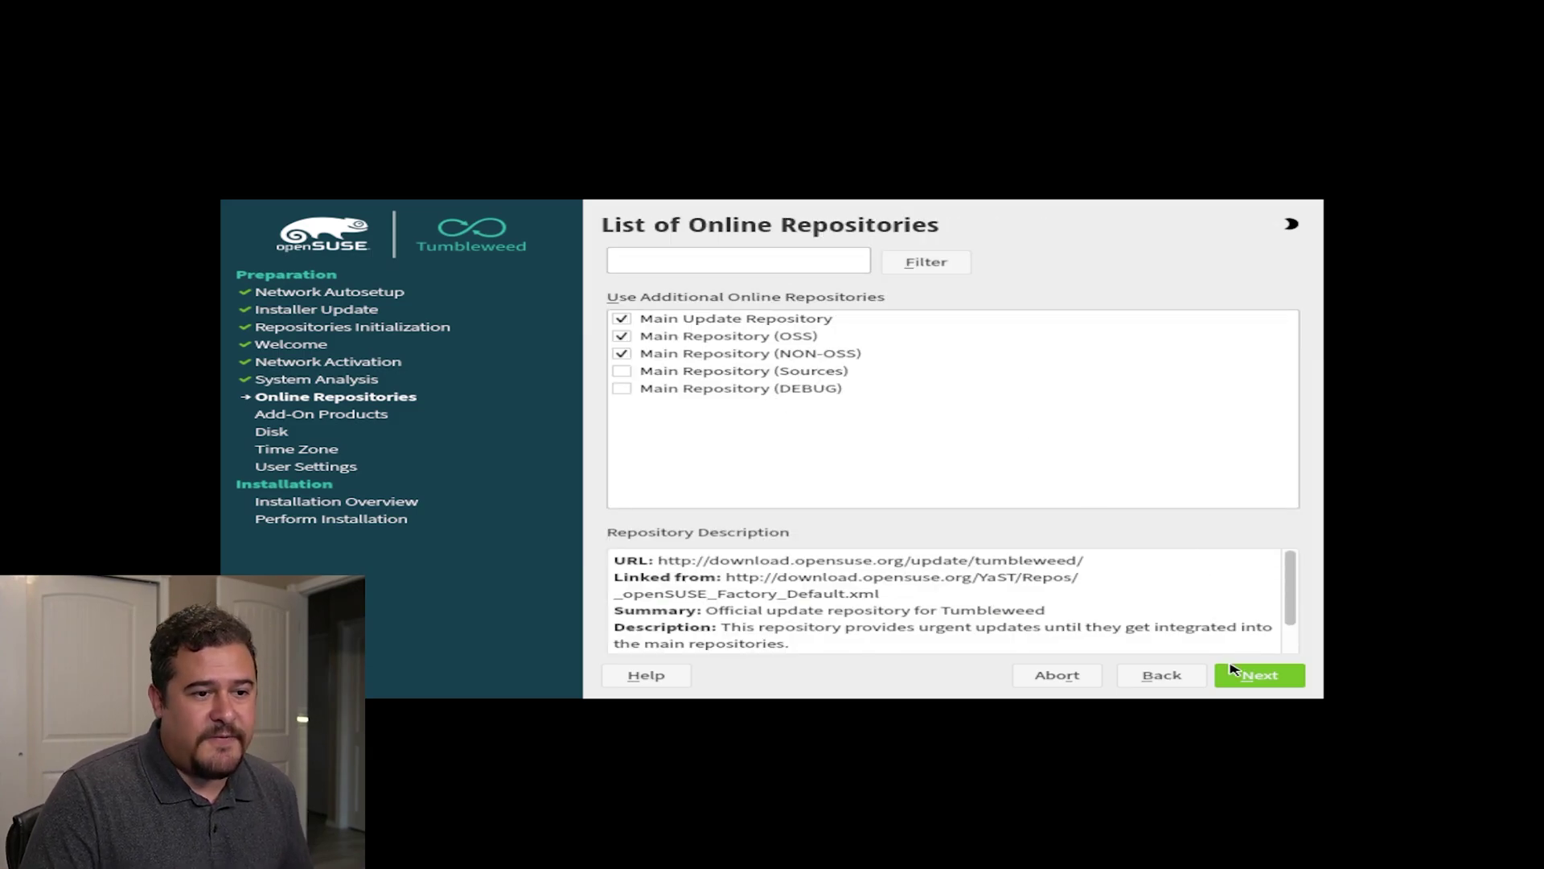
{"action": "left_click", "coordinate": [1259, 679]}
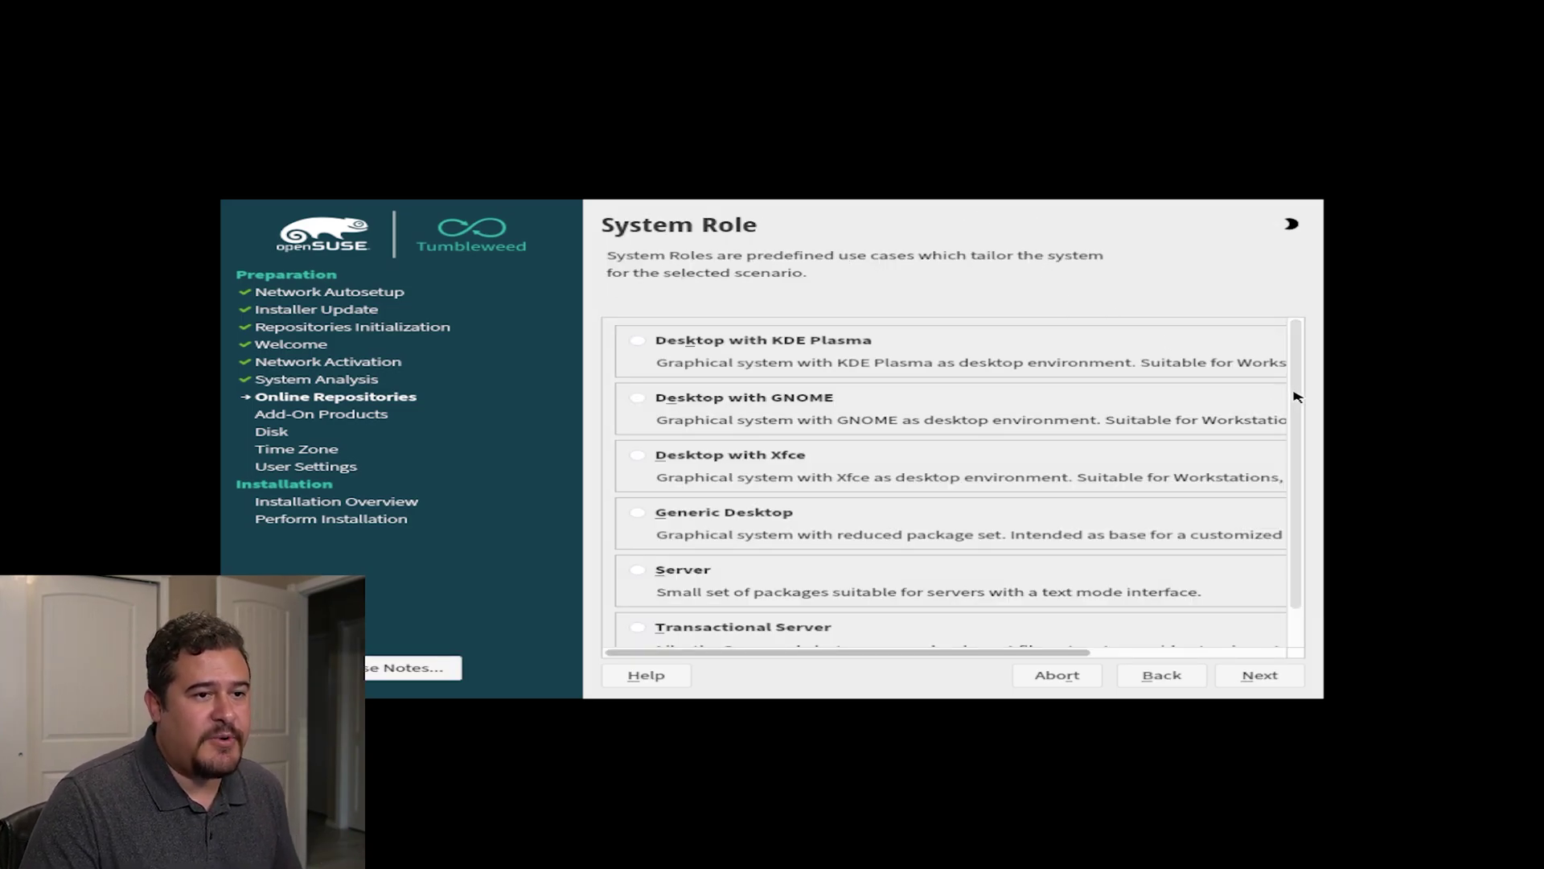
Step: Choose Desktop with KDE Plasma as the system role
{"action": "left_click_drag", "start_coordinate": [1297, 395], "coordinate": [1317, 455]}
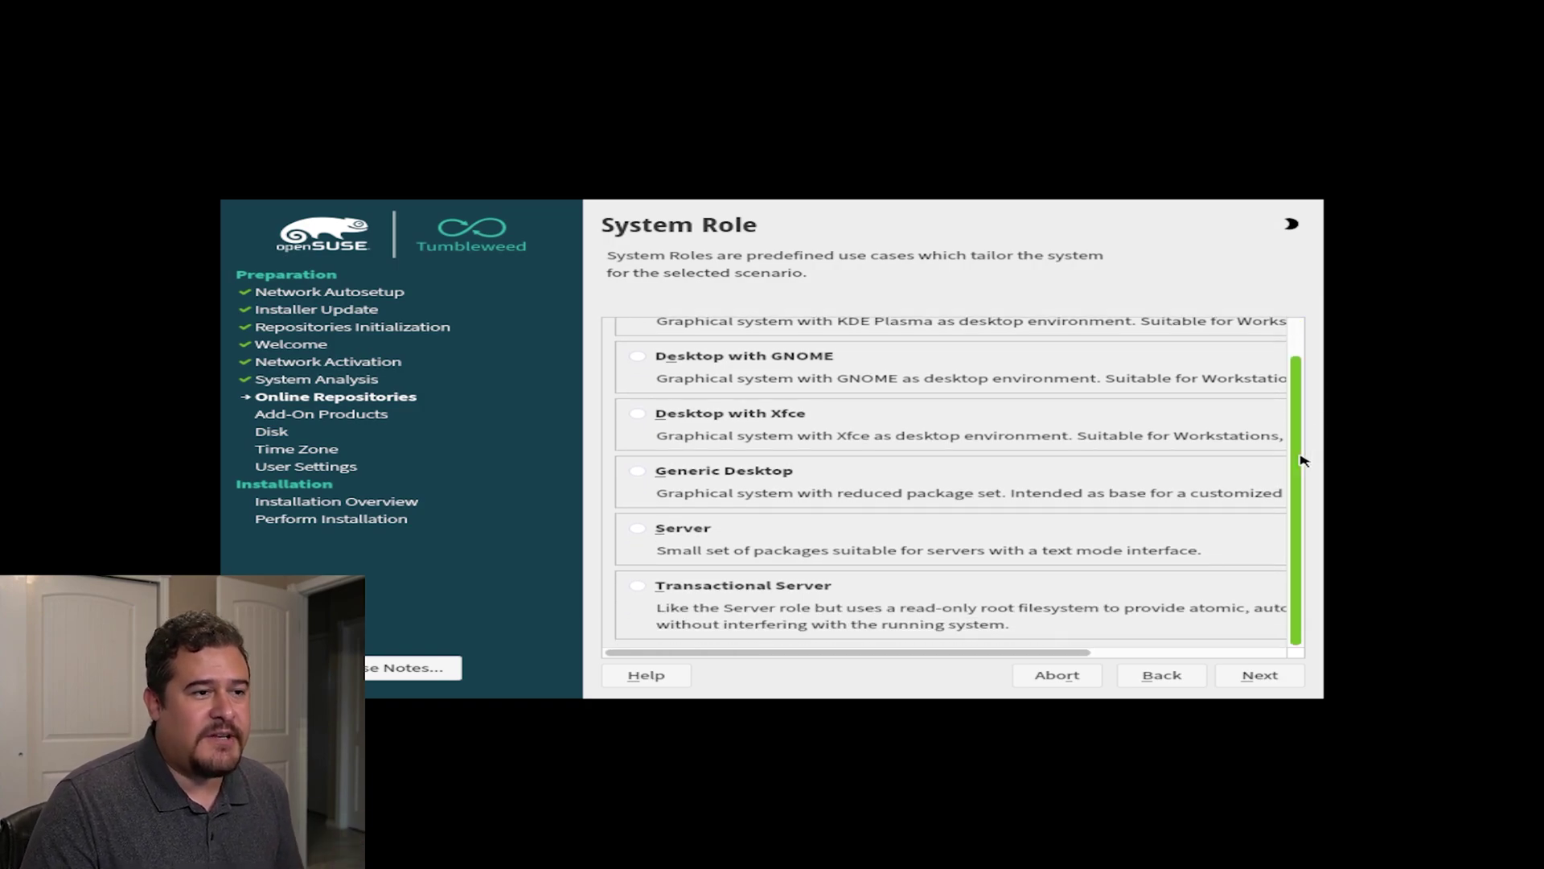
{"action": "left_click_drag", "start_coordinate": [1303, 460], "coordinate": [1303, 416]}
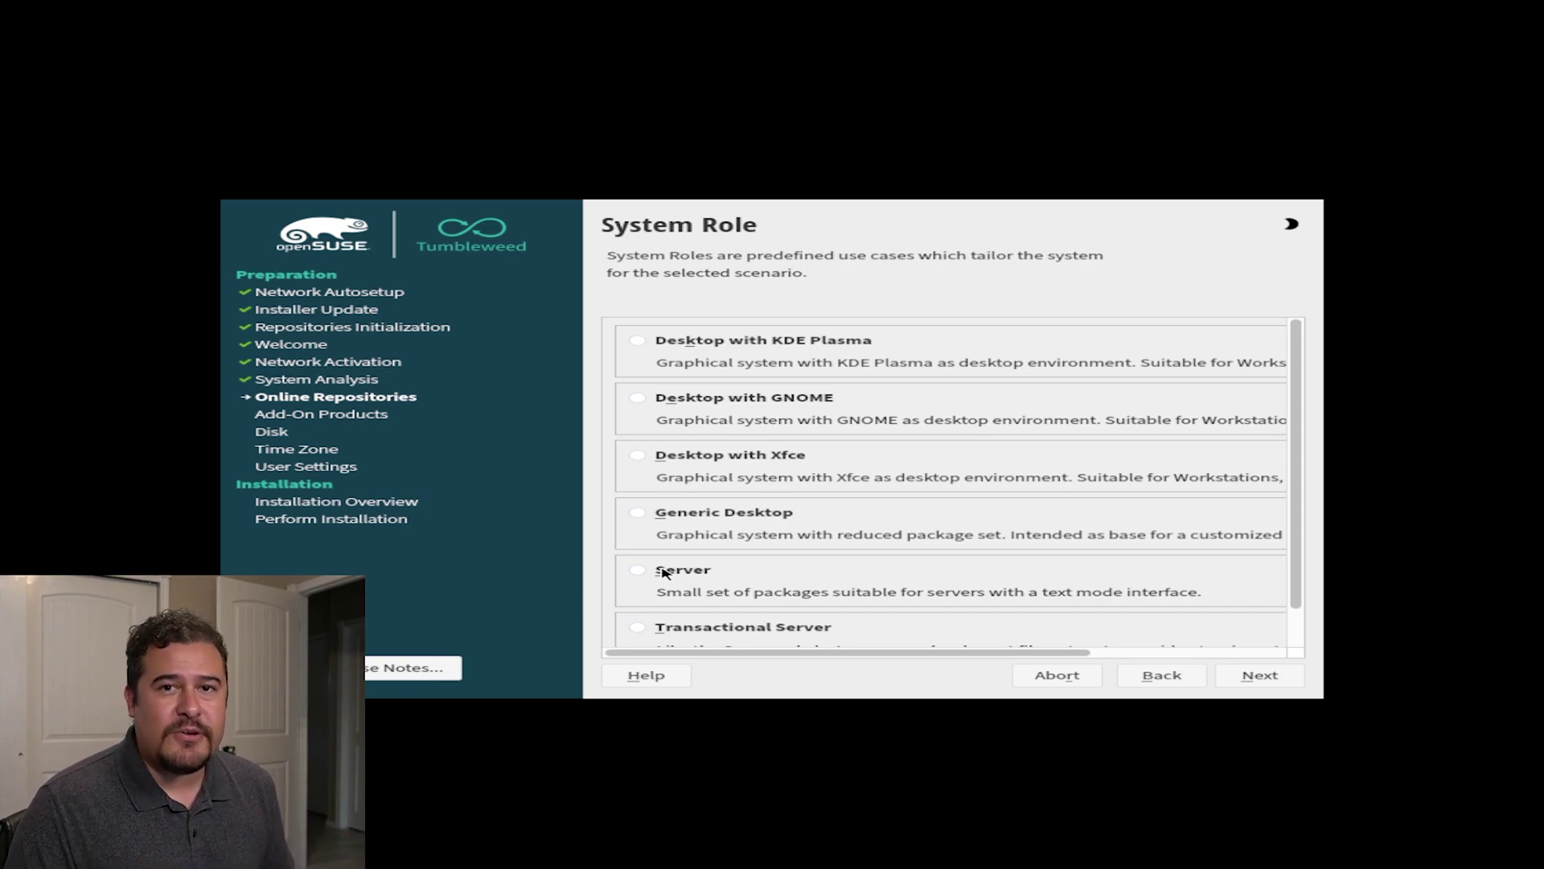
{"action": "left_click", "coordinate": [688, 343]}
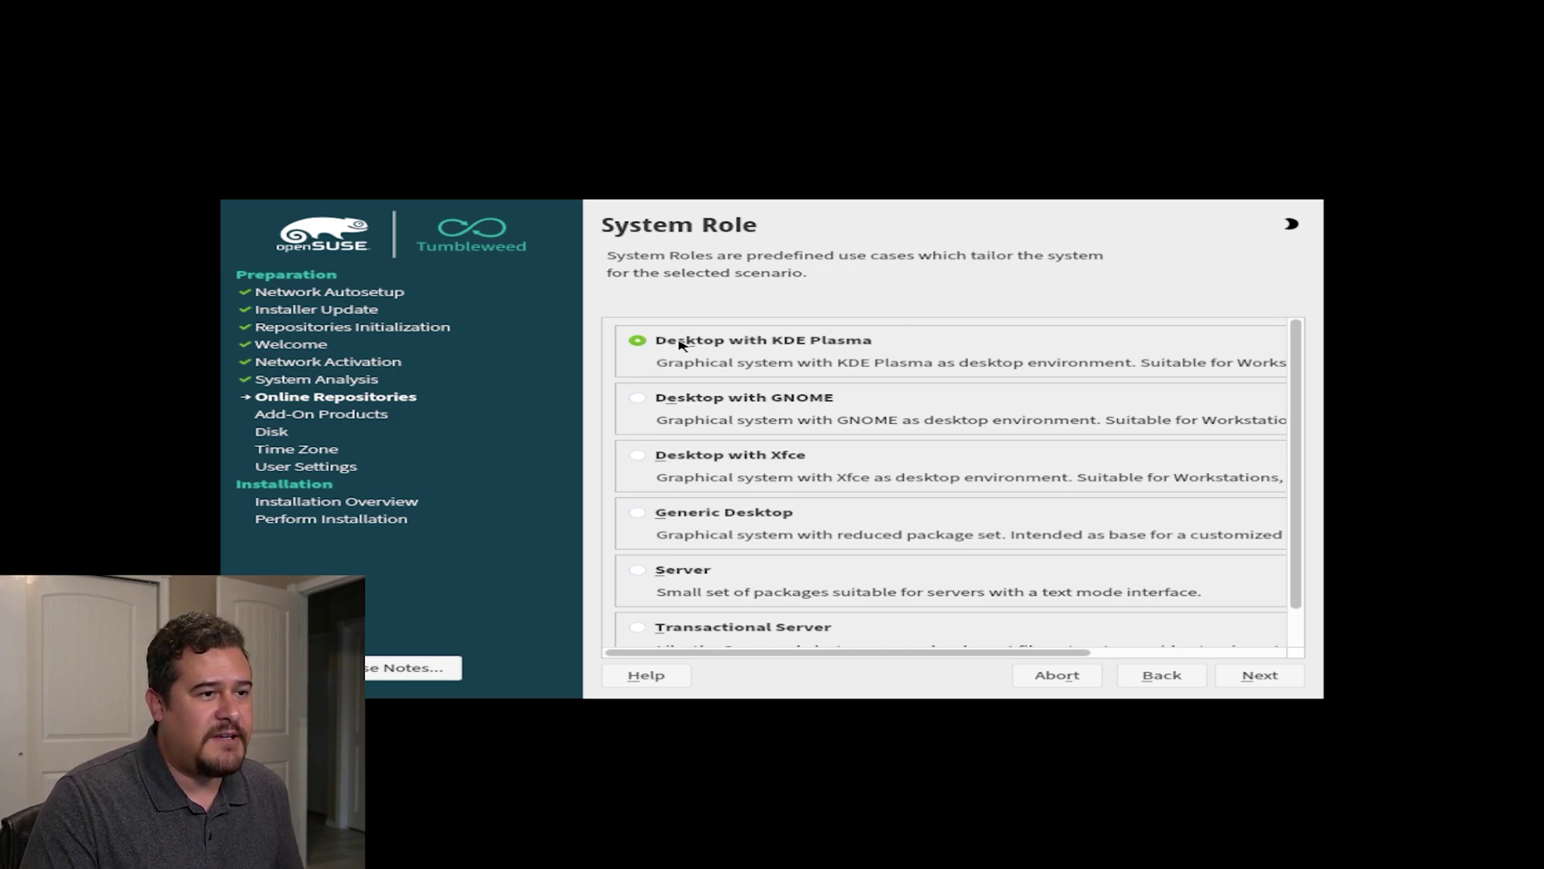
{"action": "left_click", "coordinate": [1260, 677]}
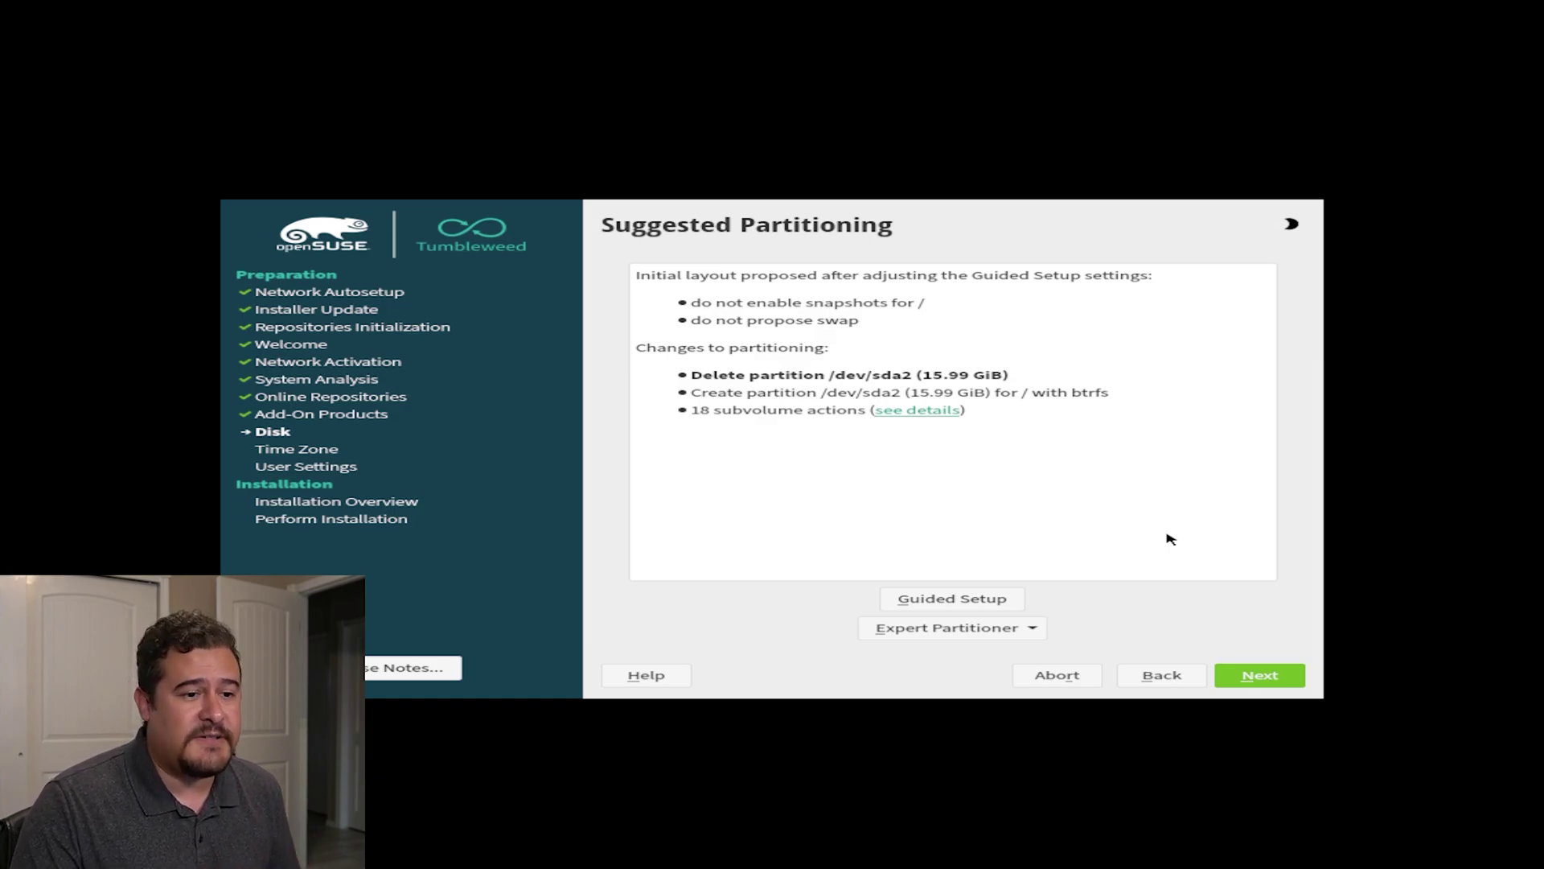
Step: Accept the suggested btrfs partitioning and the Eastern (New York) time zone
{"action": "left_click", "coordinate": [1239, 678]}
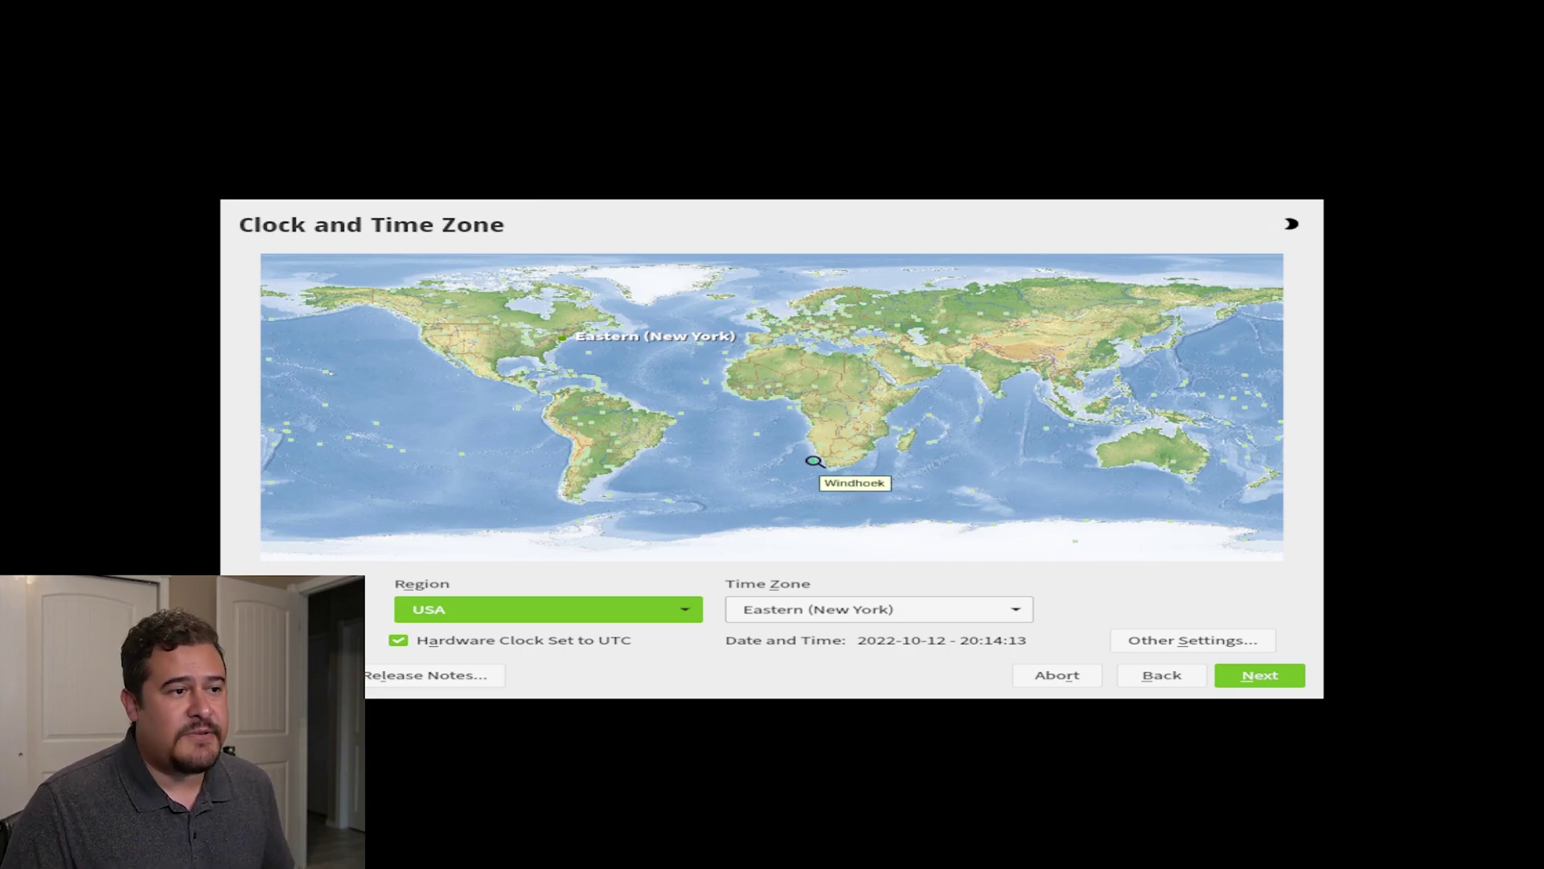
{"action": "left_click", "coordinate": [1269, 675]}
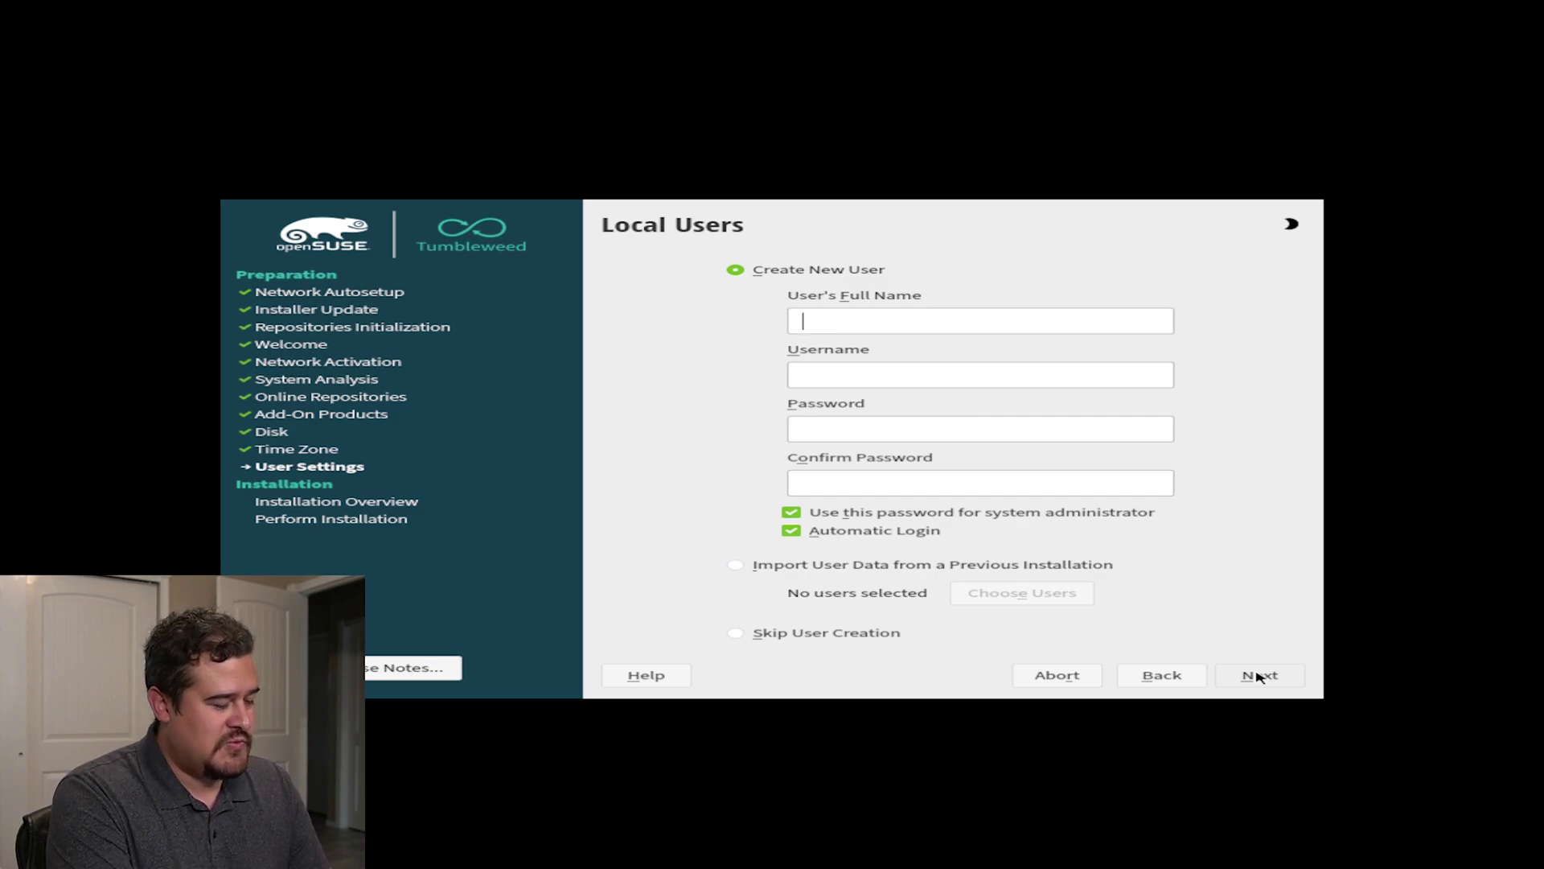
Step: Create a local user with full name and confirmed password, automatic login disabled
{"action": "type", "text": "chonies"}
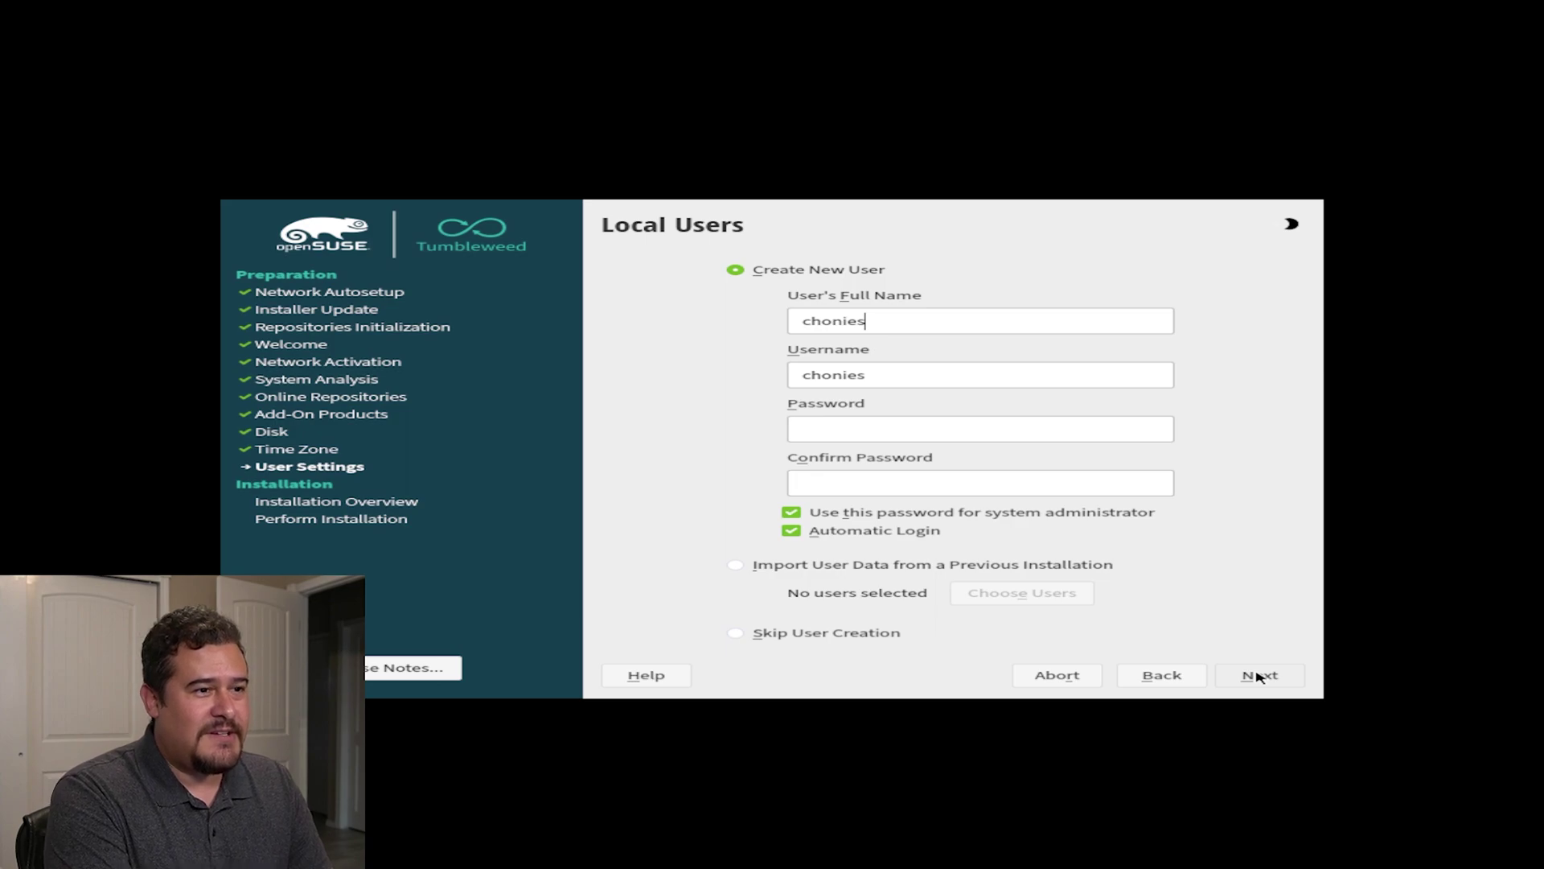
{"action": "key", "text": "Tab"}
{"action": "key", "text": "Tab"}
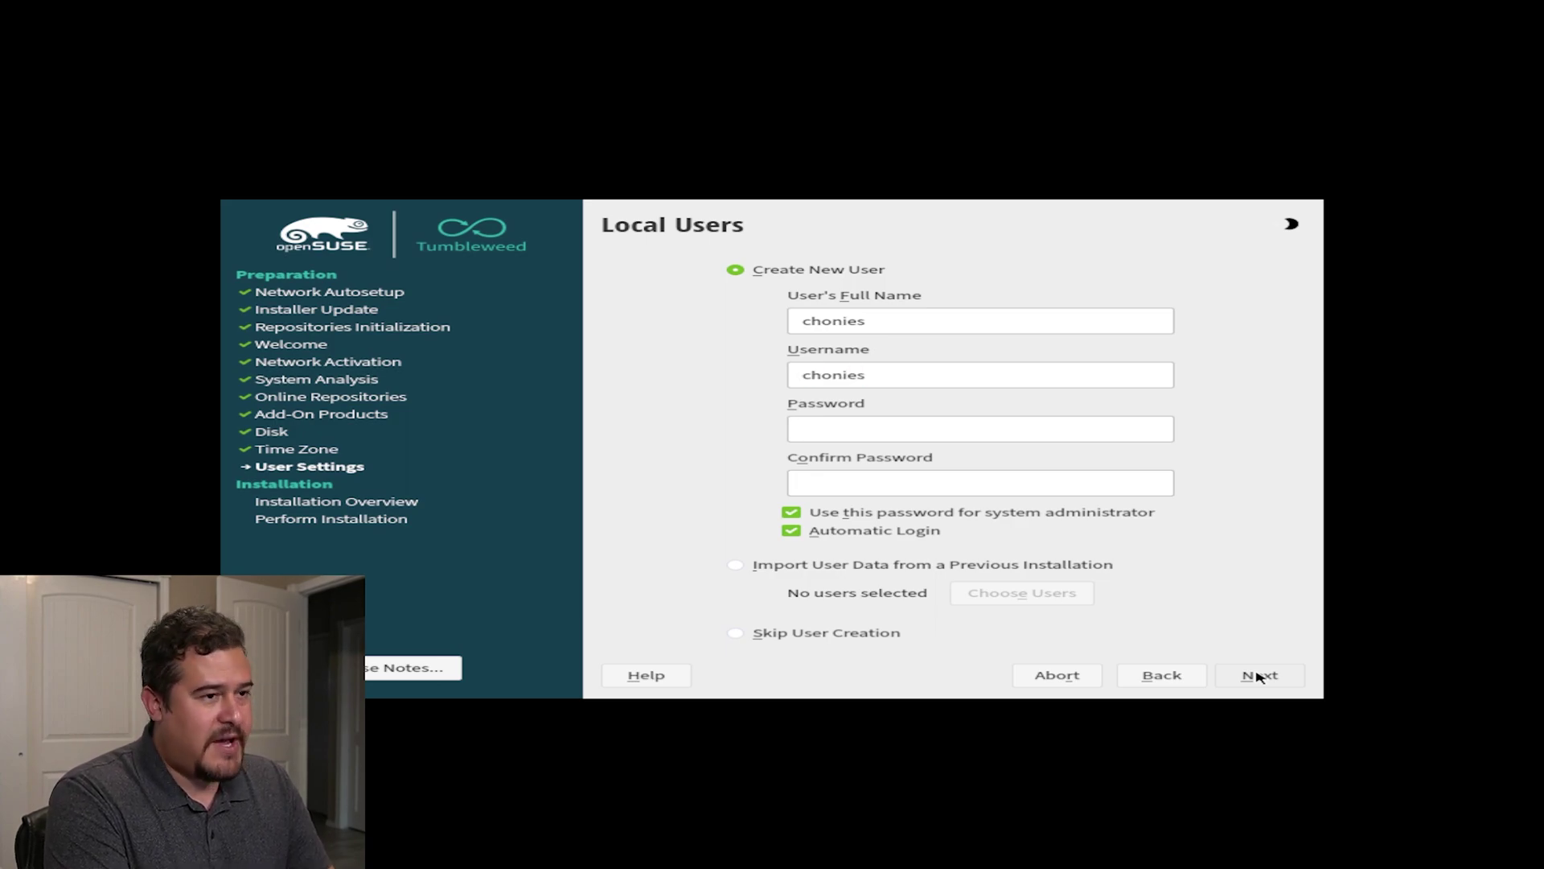
{"action": "type", "text": "****"}
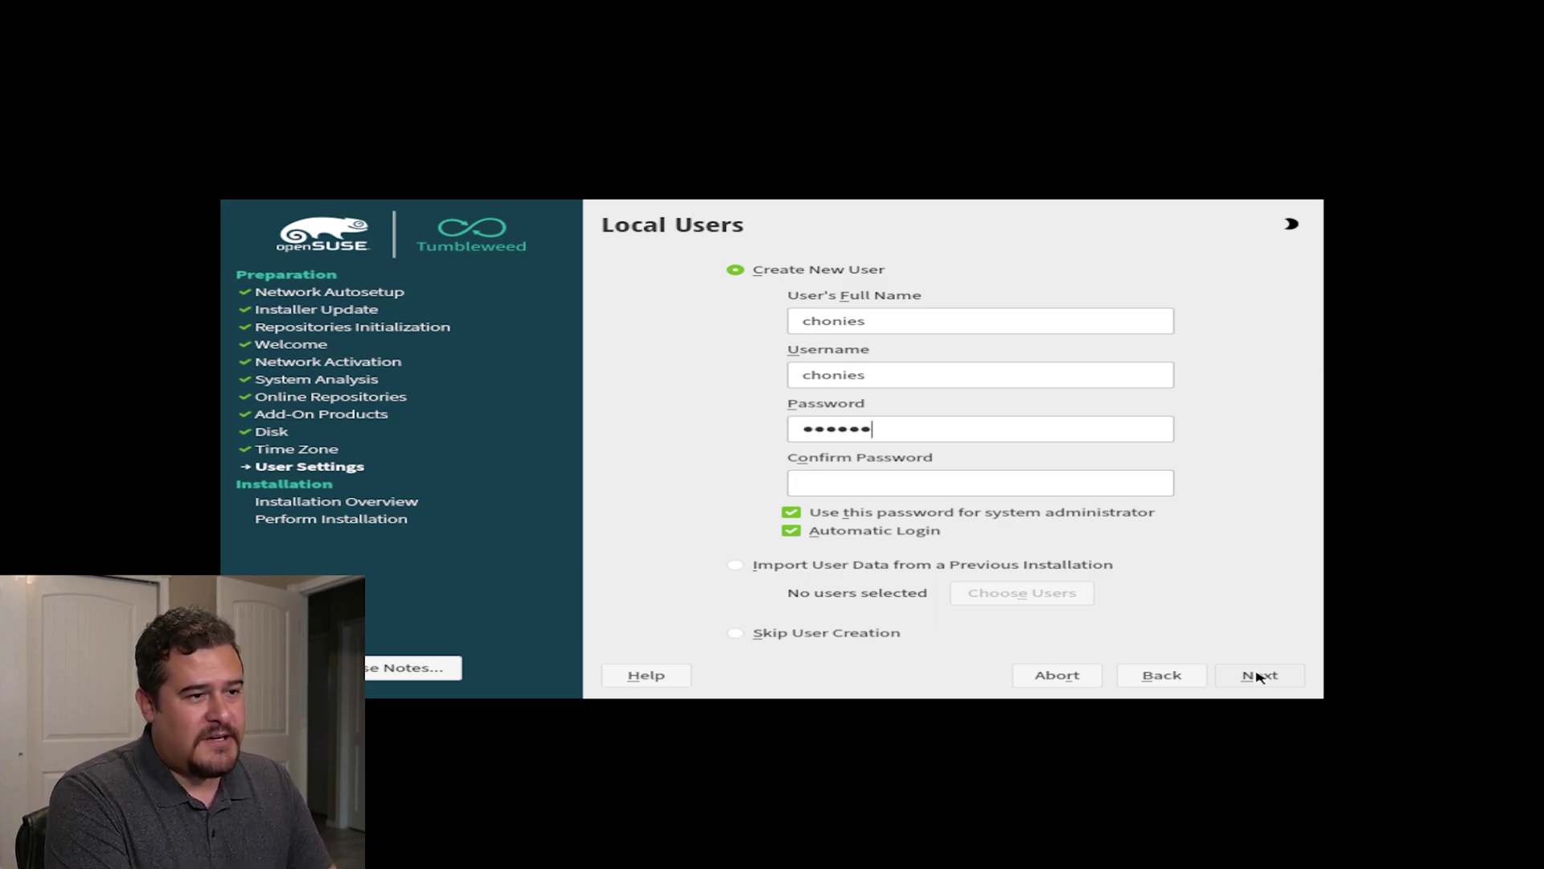
{"action": "key", "text": "Tab"}
{"action": "type", "text": "******"}
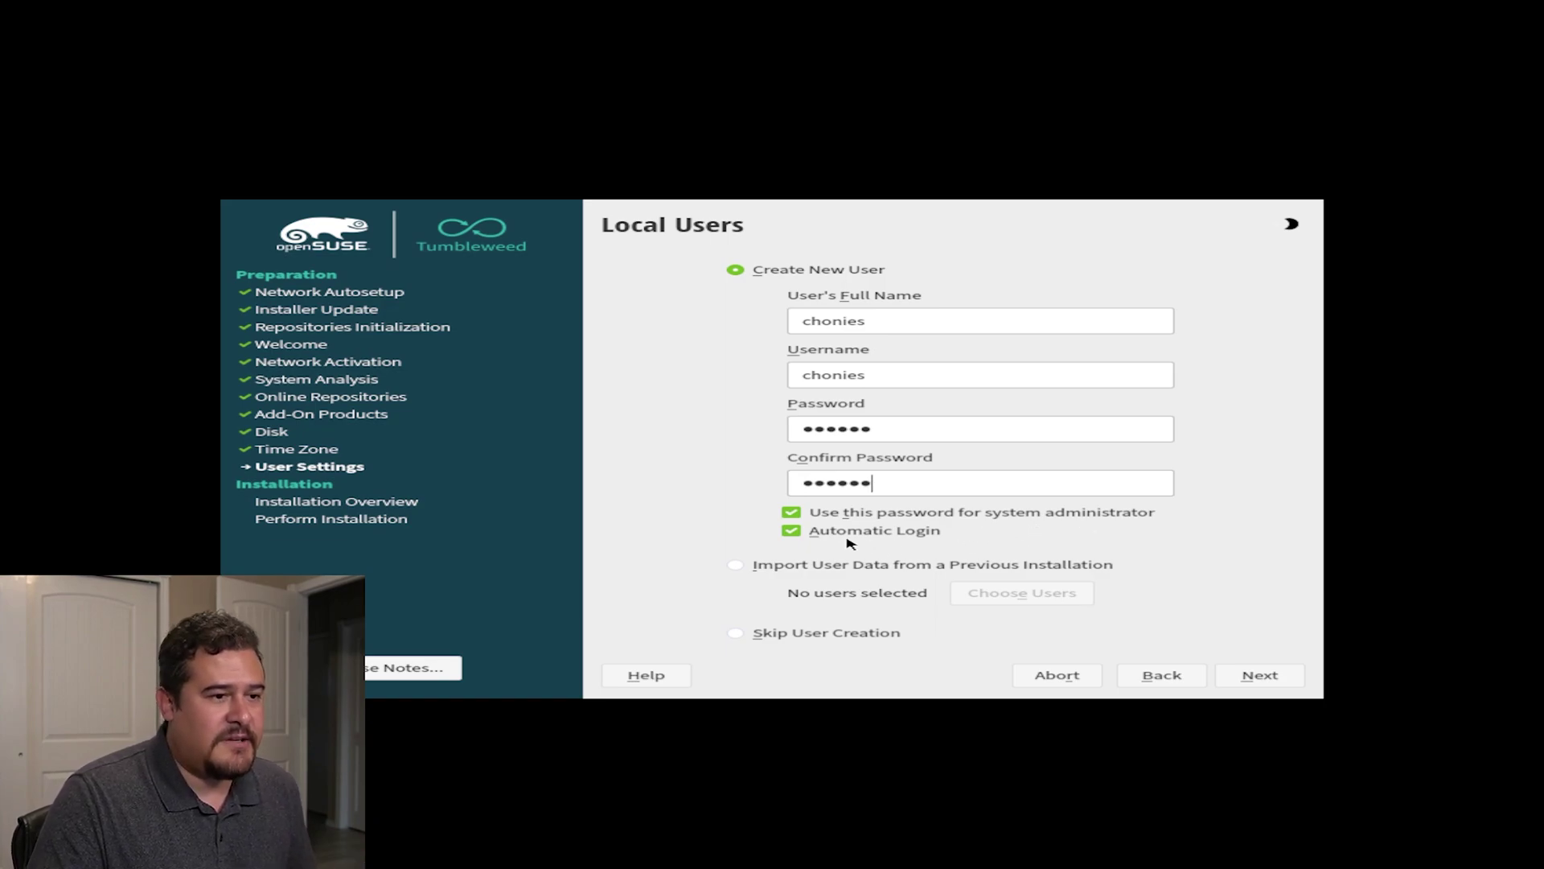
{"action": "left_click", "coordinate": [791, 531]}
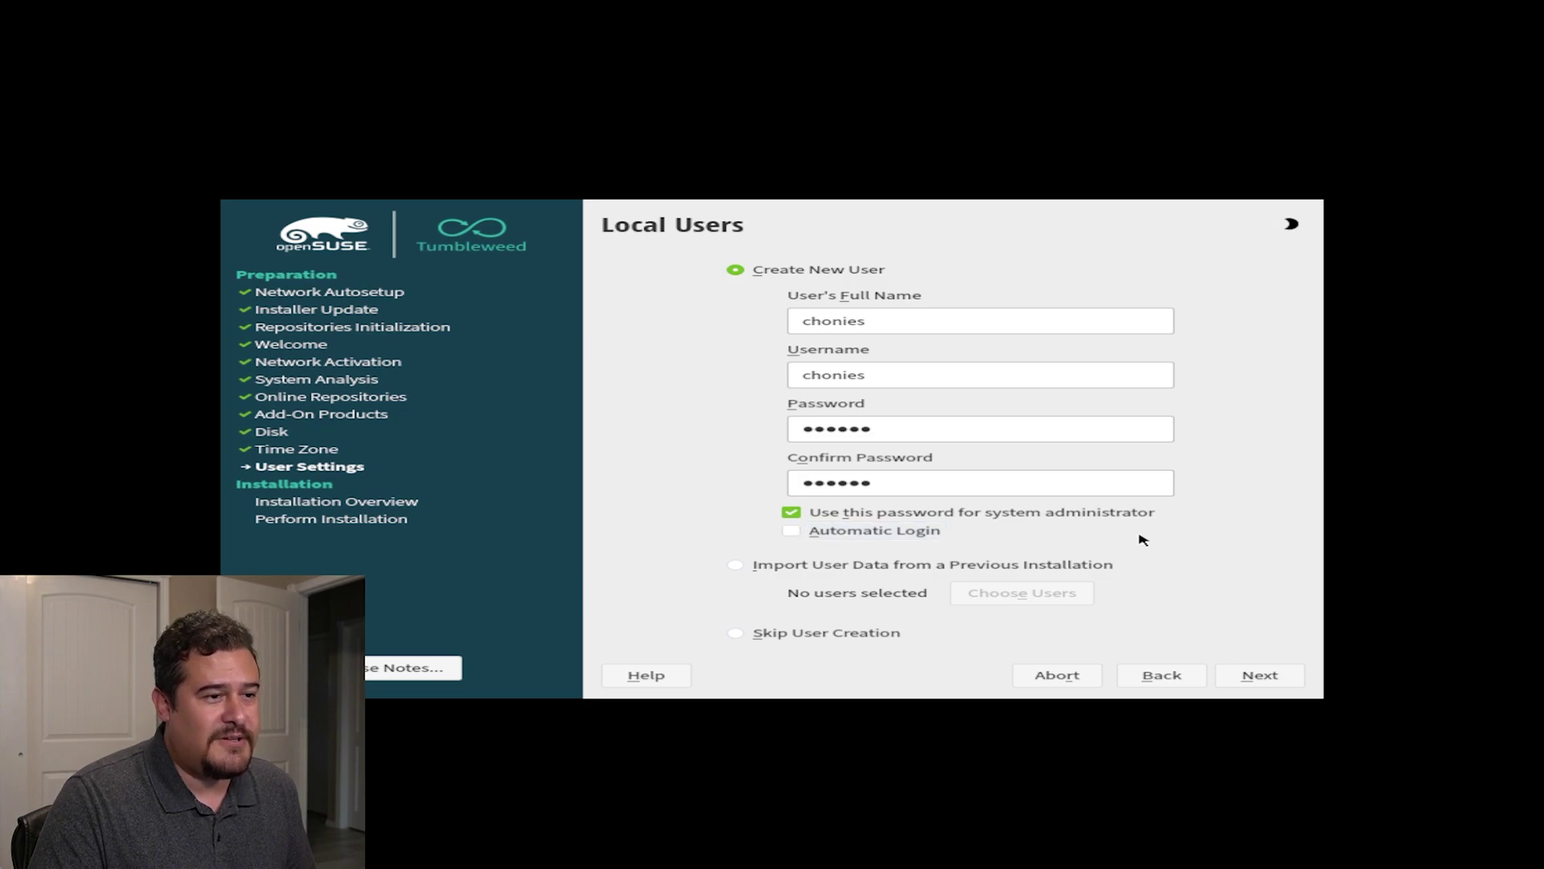
{"action": "left_click", "coordinate": [1257, 683]}
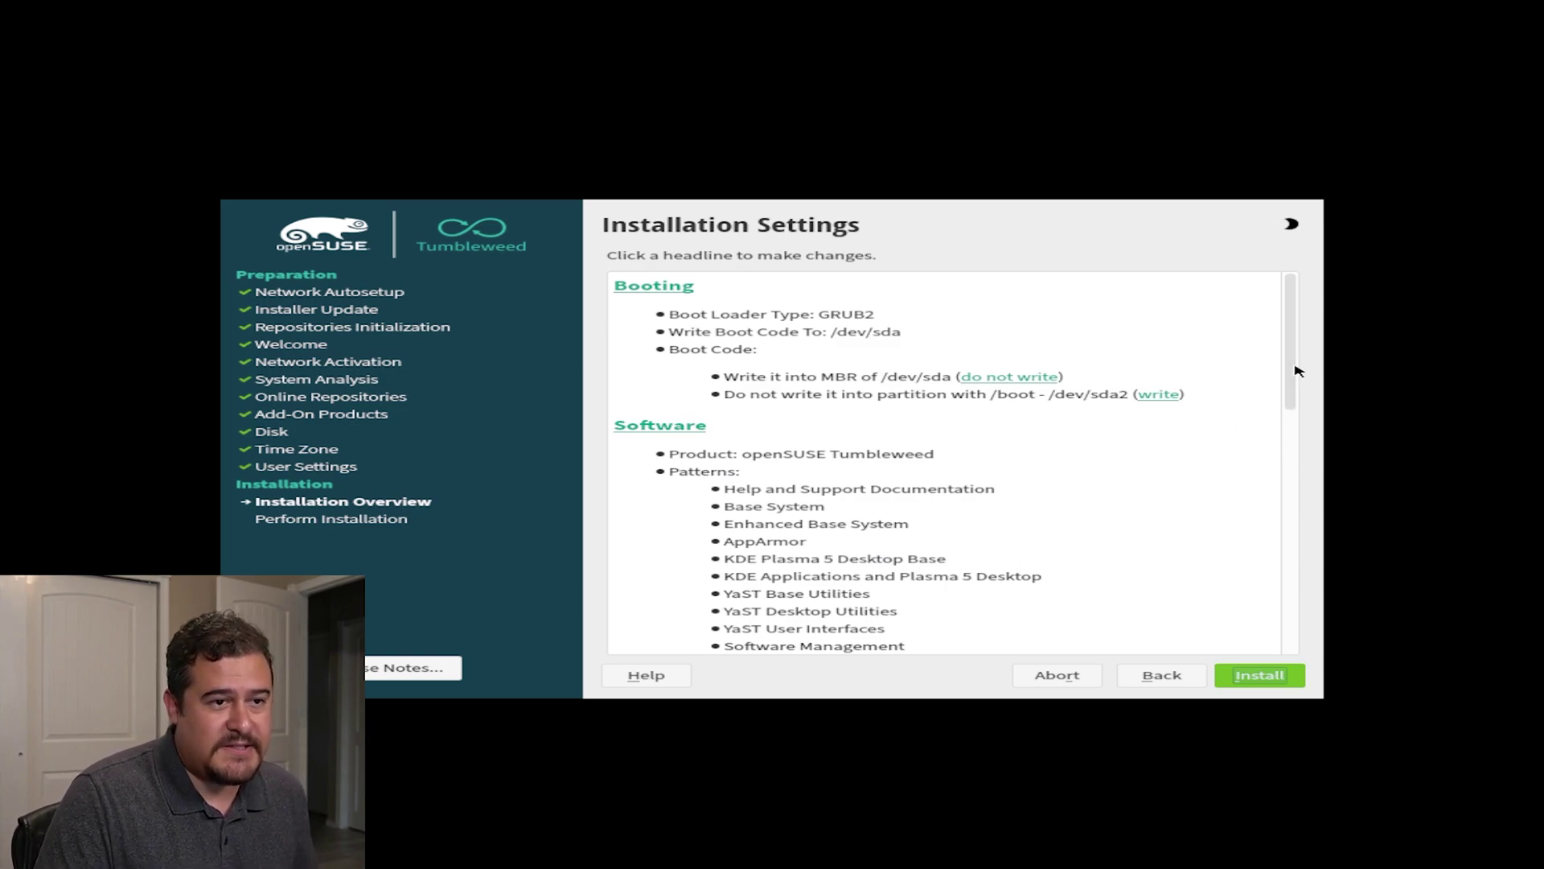
Step: Check the File Server pattern in the software patterns list and confirm the selection
{"action": "left_click_drag", "start_coordinate": [1288, 370], "coordinate": [1287, 386]}
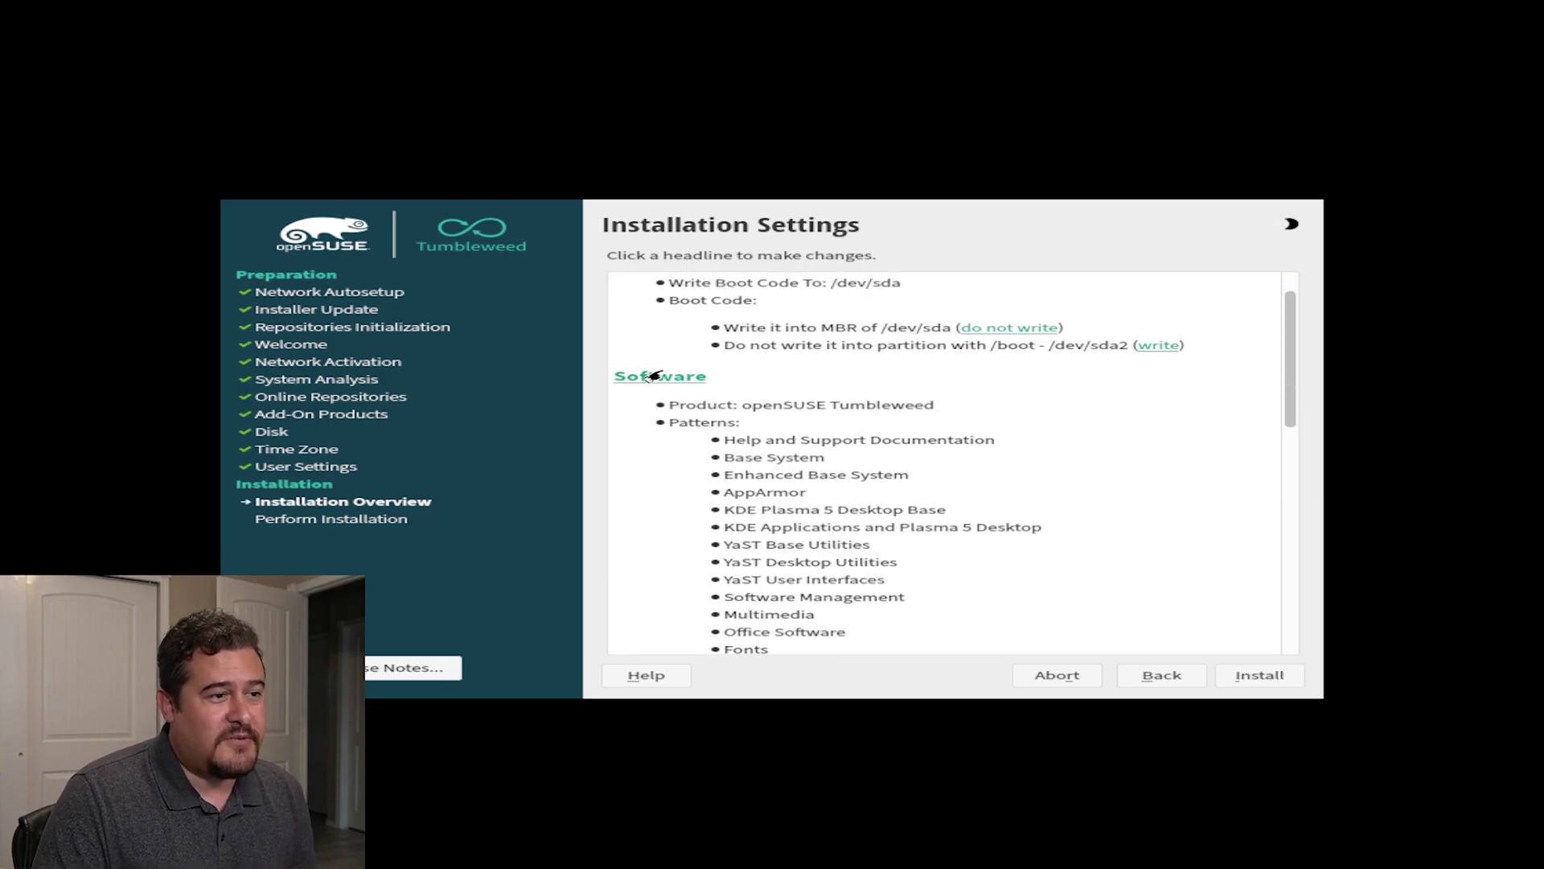
{"action": "left_click", "coordinate": [648, 378]}
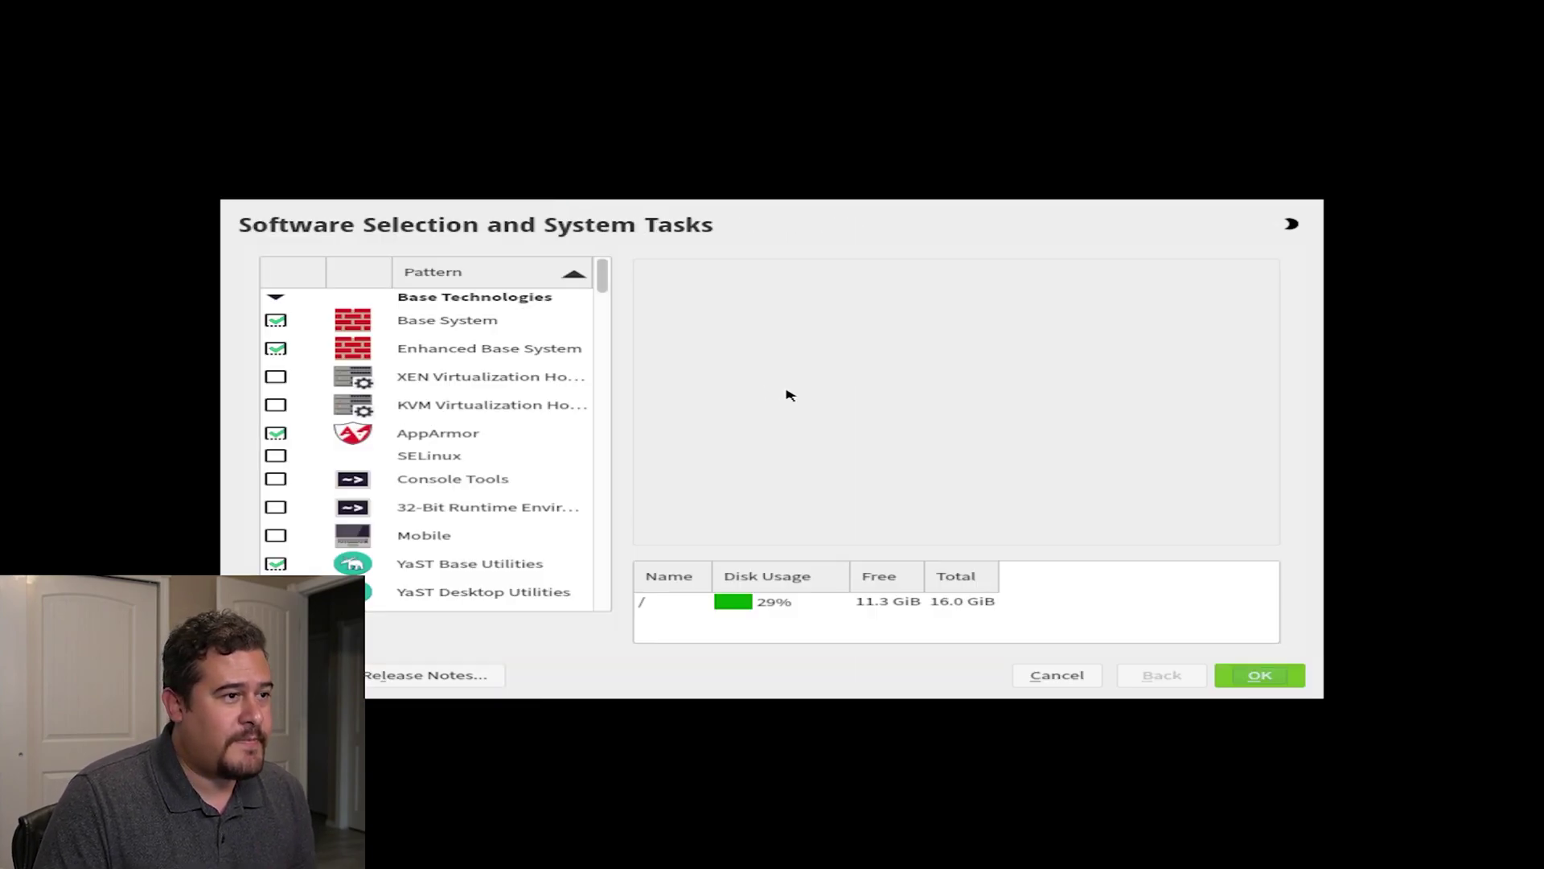
{"action": "left_click_drag", "start_coordinate": [604, 277], "coordinate": [603, 445]}
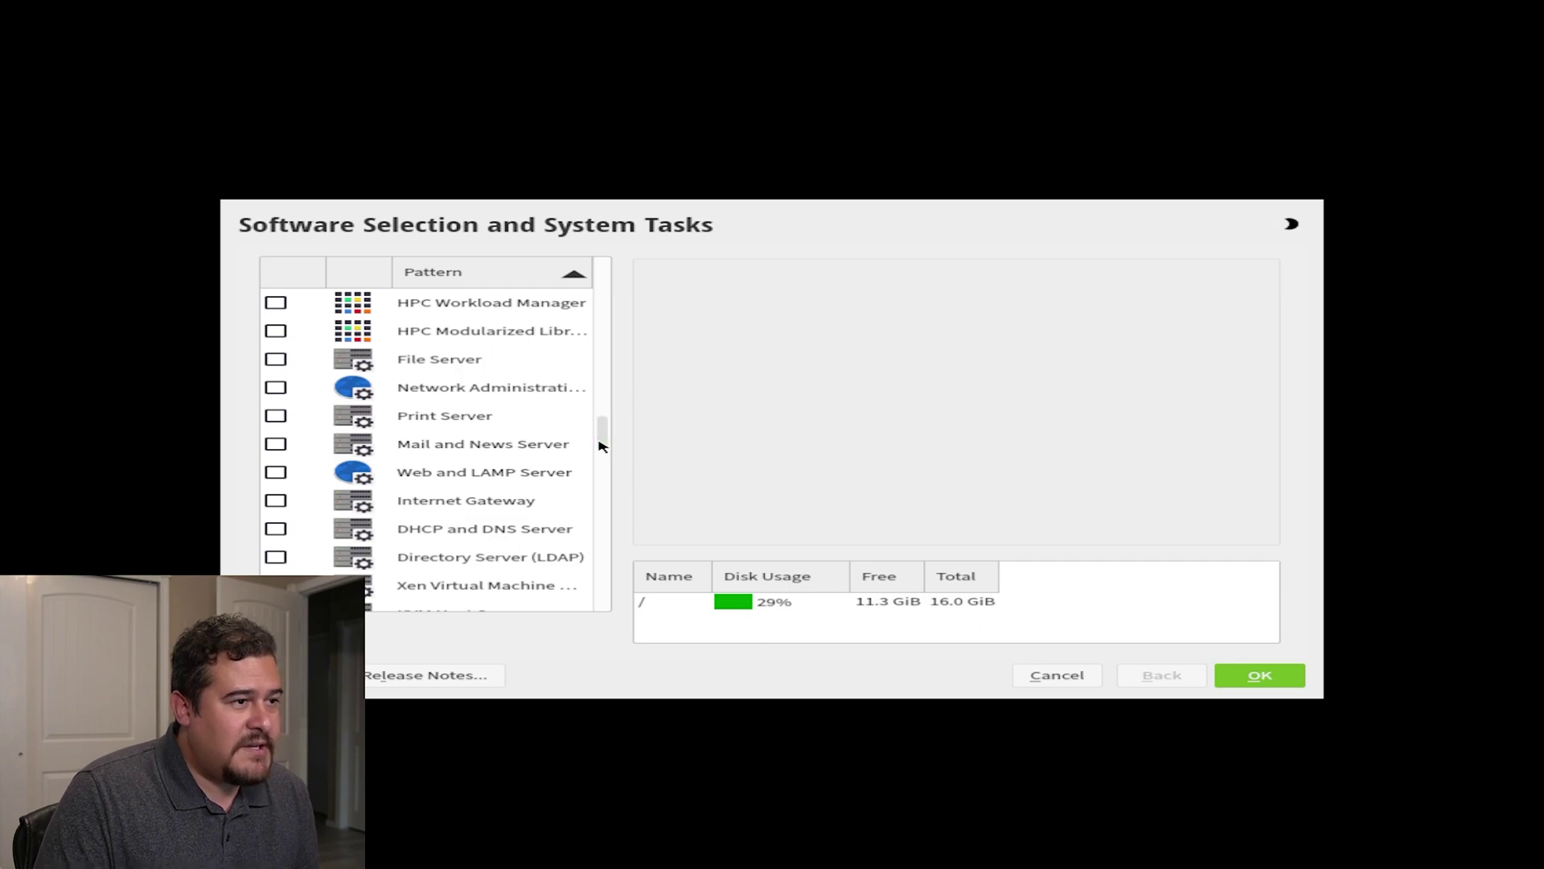
{"action": "left_click", "coordinate": [275, 359]}
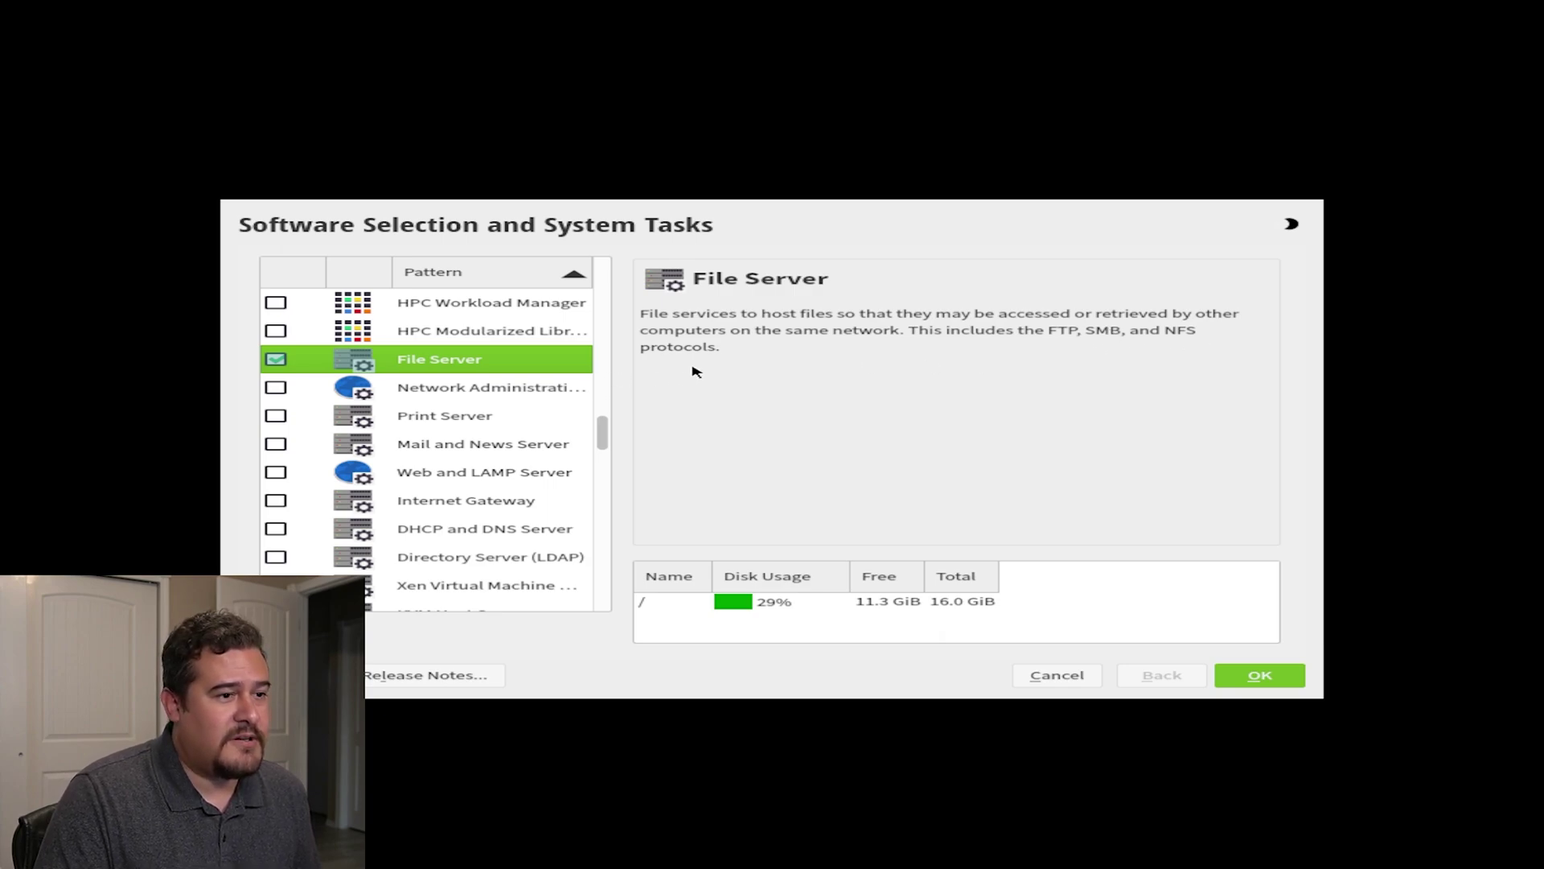
{"action": "left_click", "coordinate": [1261, 677]}
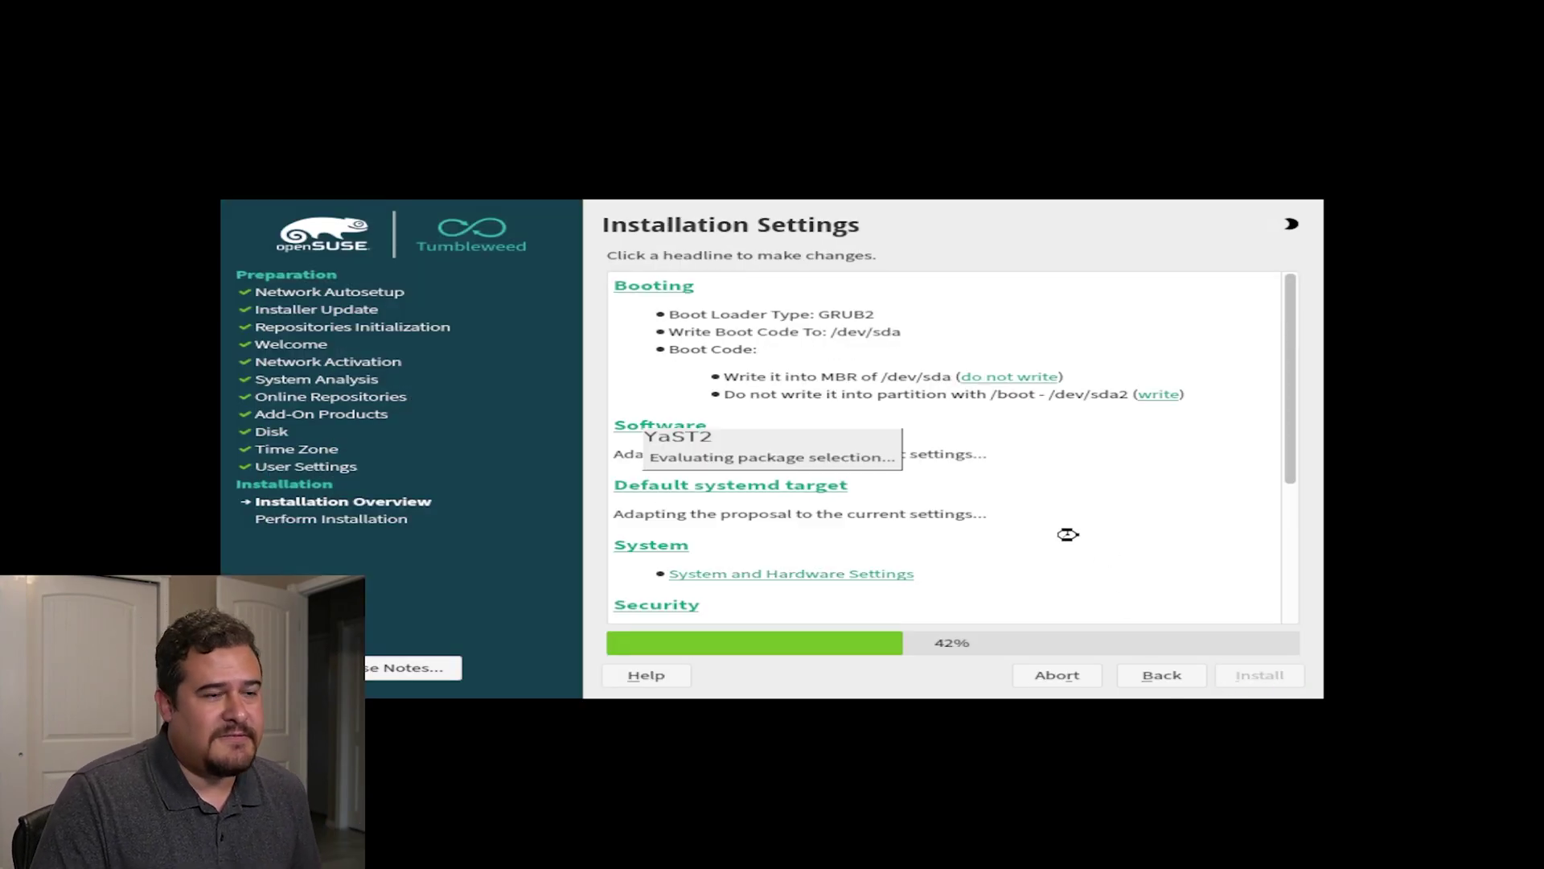
Step: Enable the SSH service and open the SSH port in the firewall
{"action": "scroll", "coordinate": [1082, 533], "scroll_direction": "down", "scroll_amount": 1}
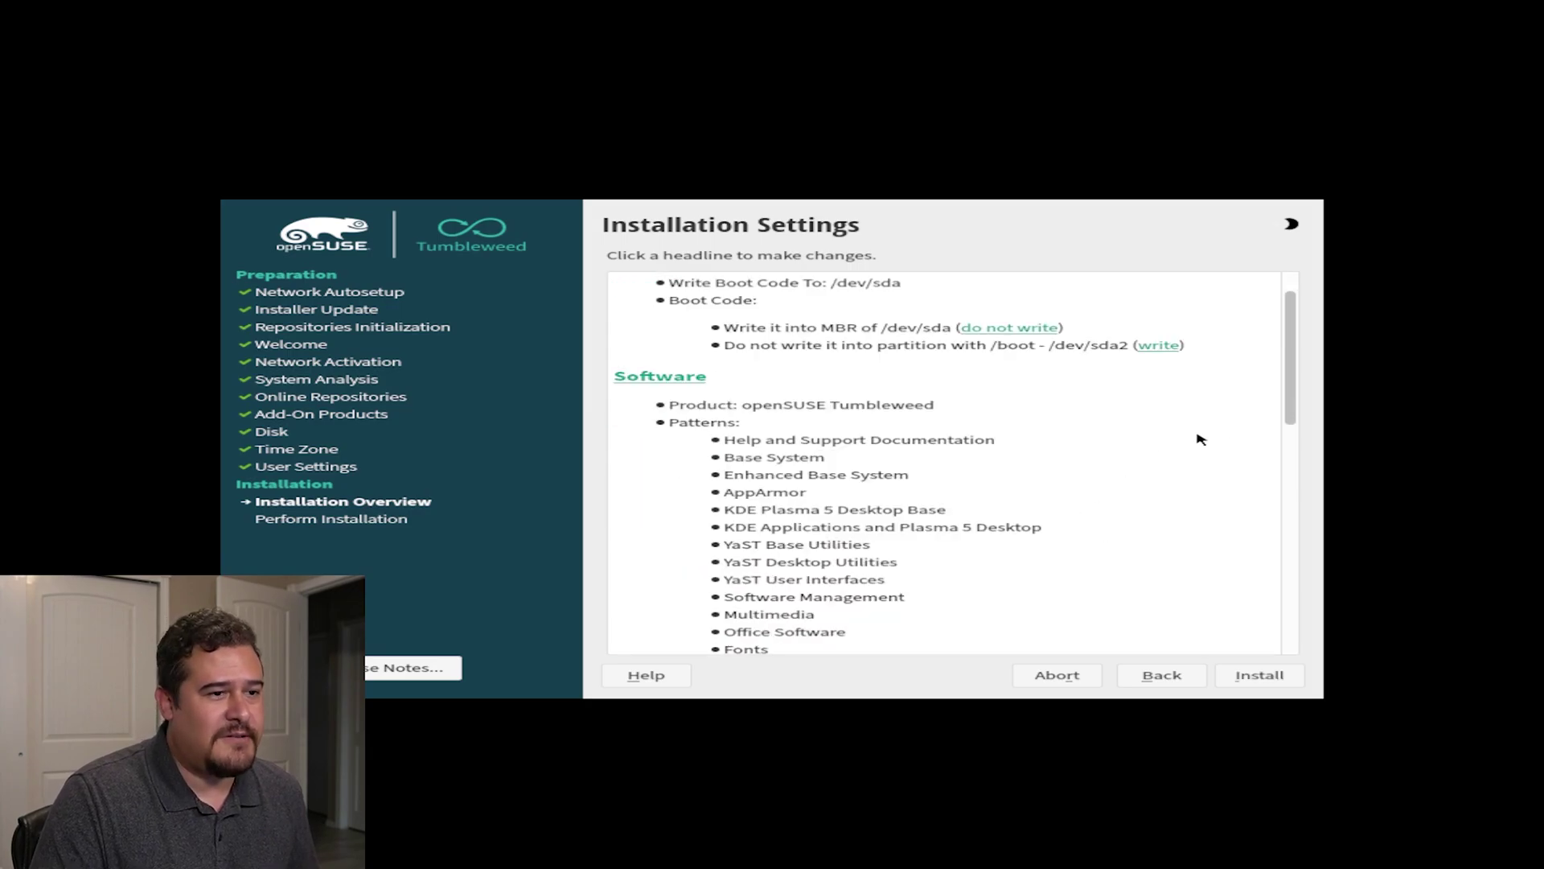
{"action": "left_click_drag", "start_coordinate": [1291, 399], "coordinate": [1292, 597]}
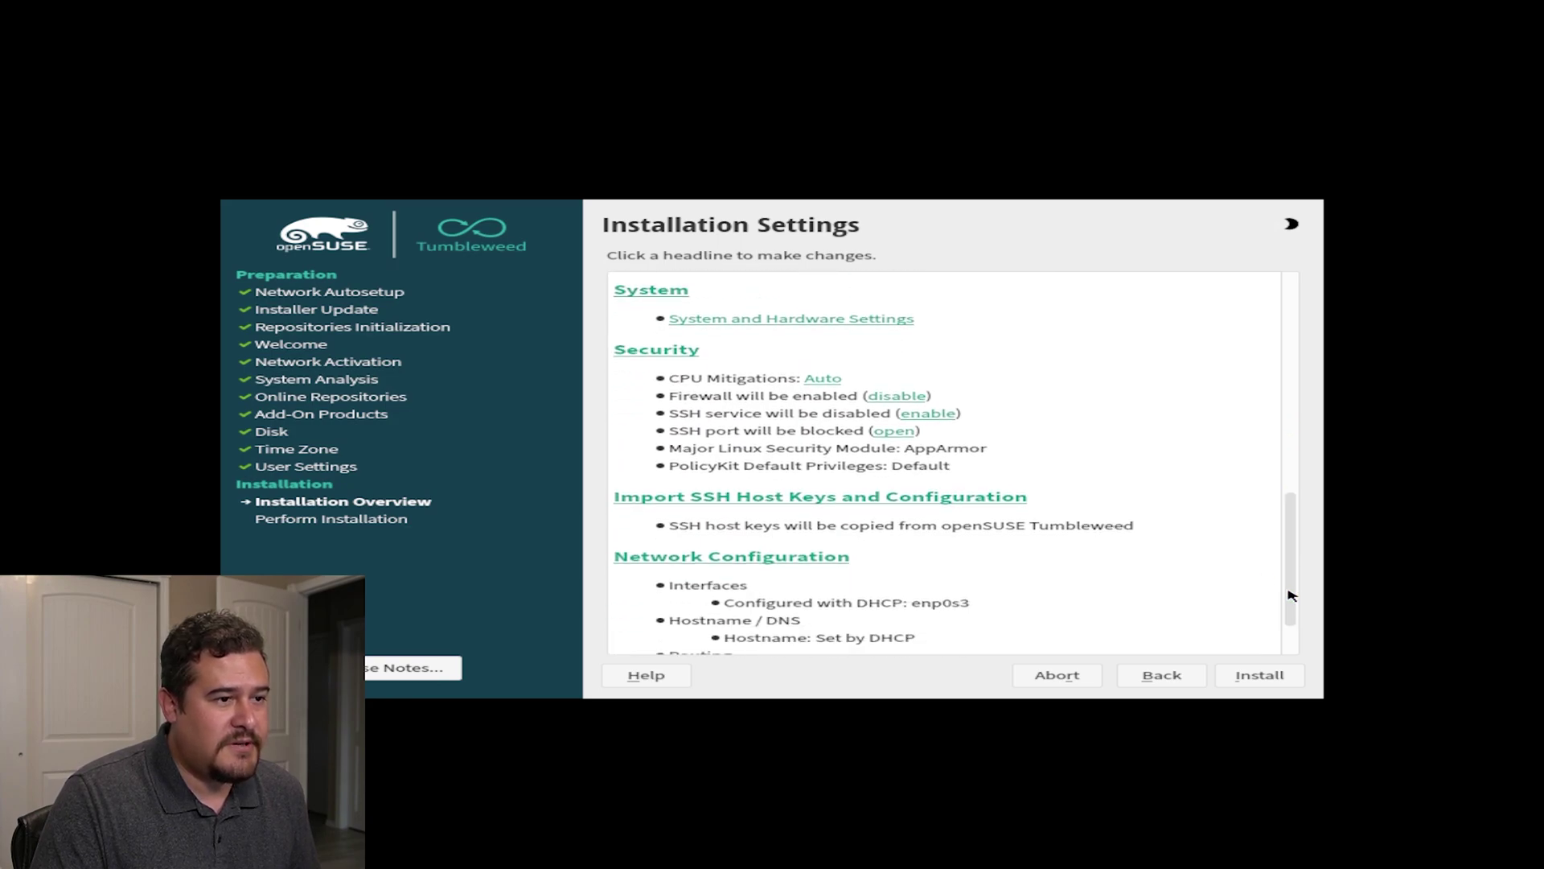
{"action": "left_click", "coordinate": [907, 417]}
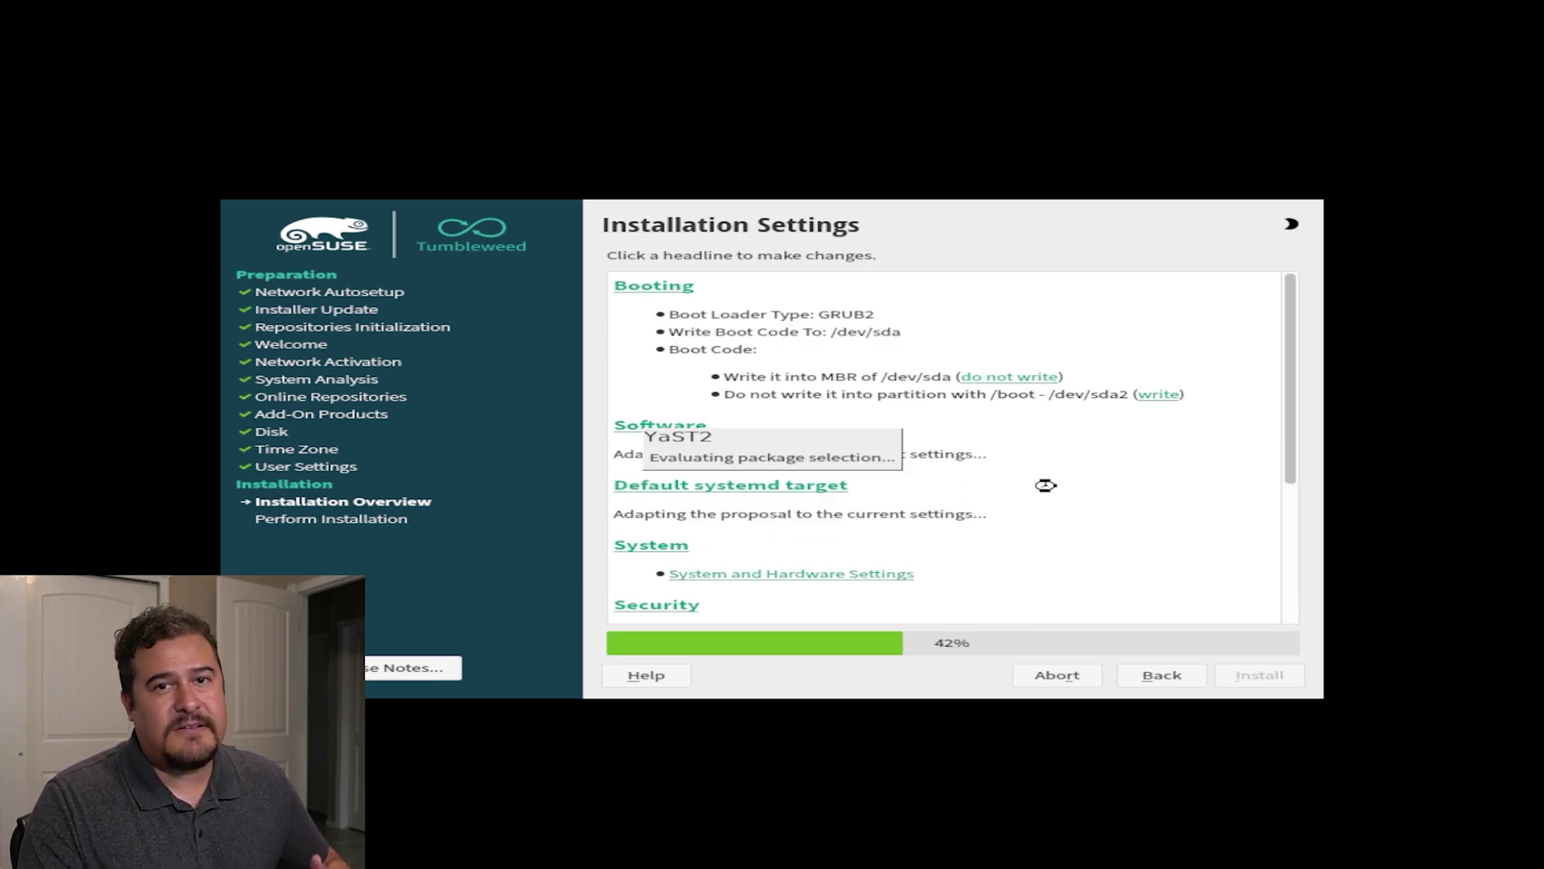
{"action": "scroll", "coordinate": [1103, 486], "scroll_direction": "down", "scroll_amount": 2}
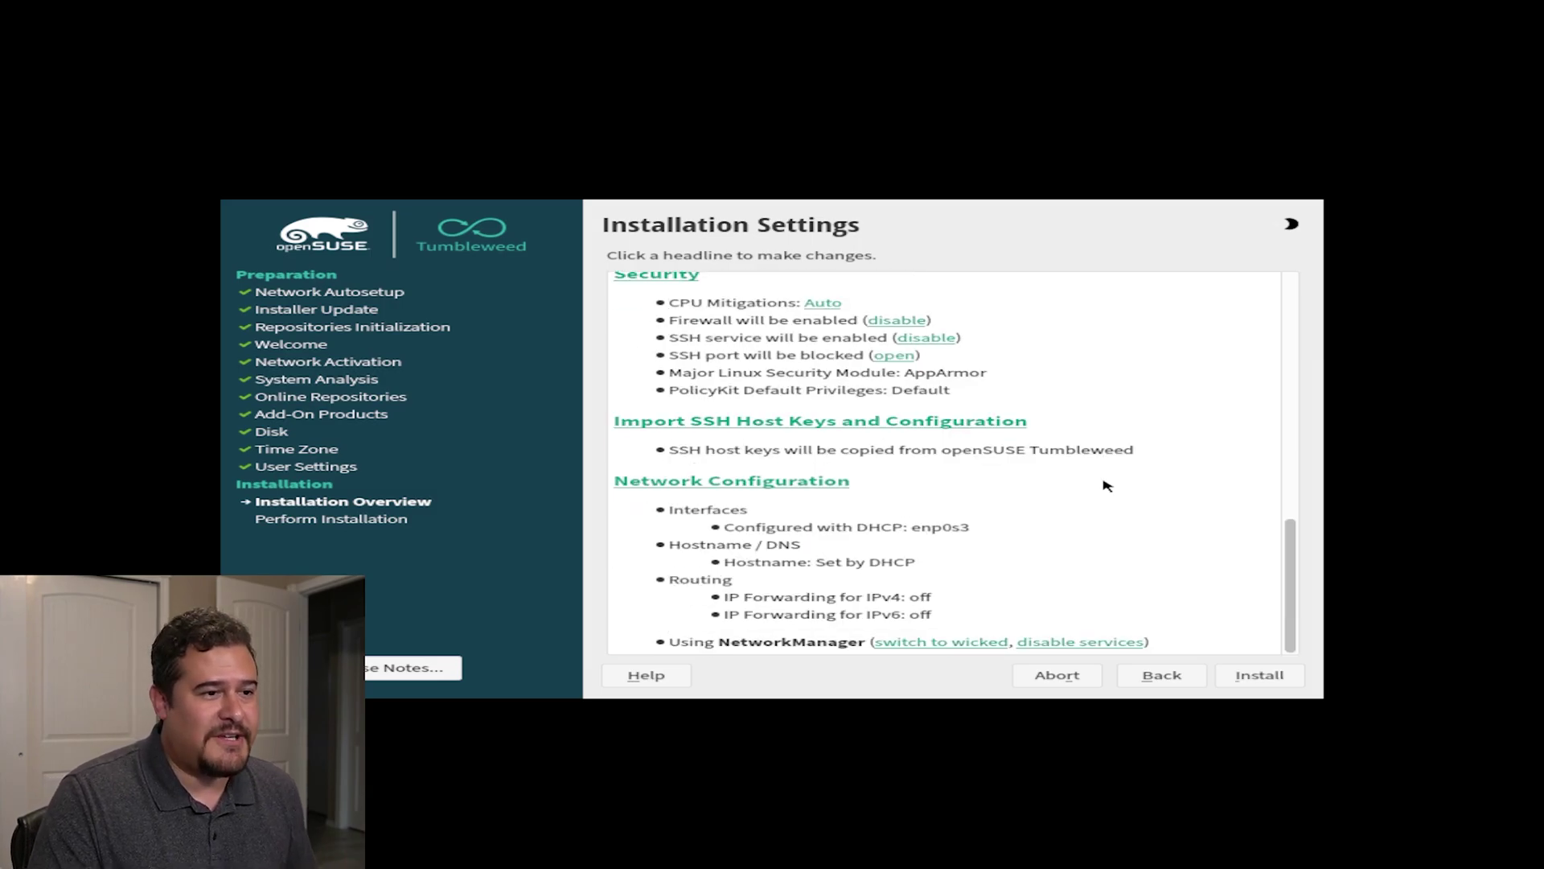
{"action": "scroll", "coordinate": [1103, 486], "scroll_direction": "up", "scroll_amount": 3}
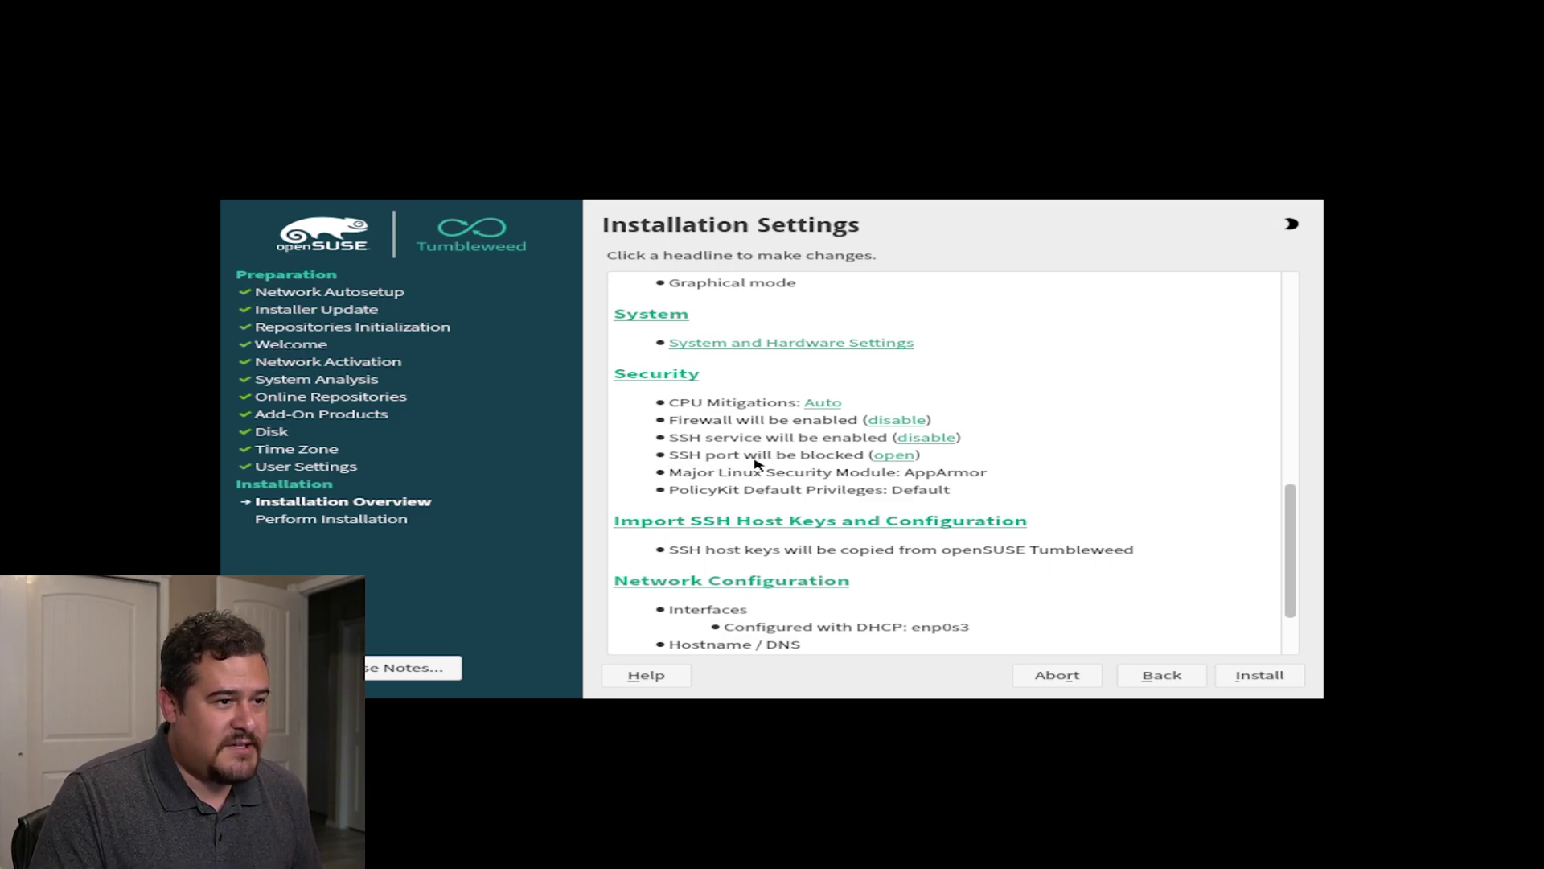
{"action": "left_click", "coordinate": [893, 455]}
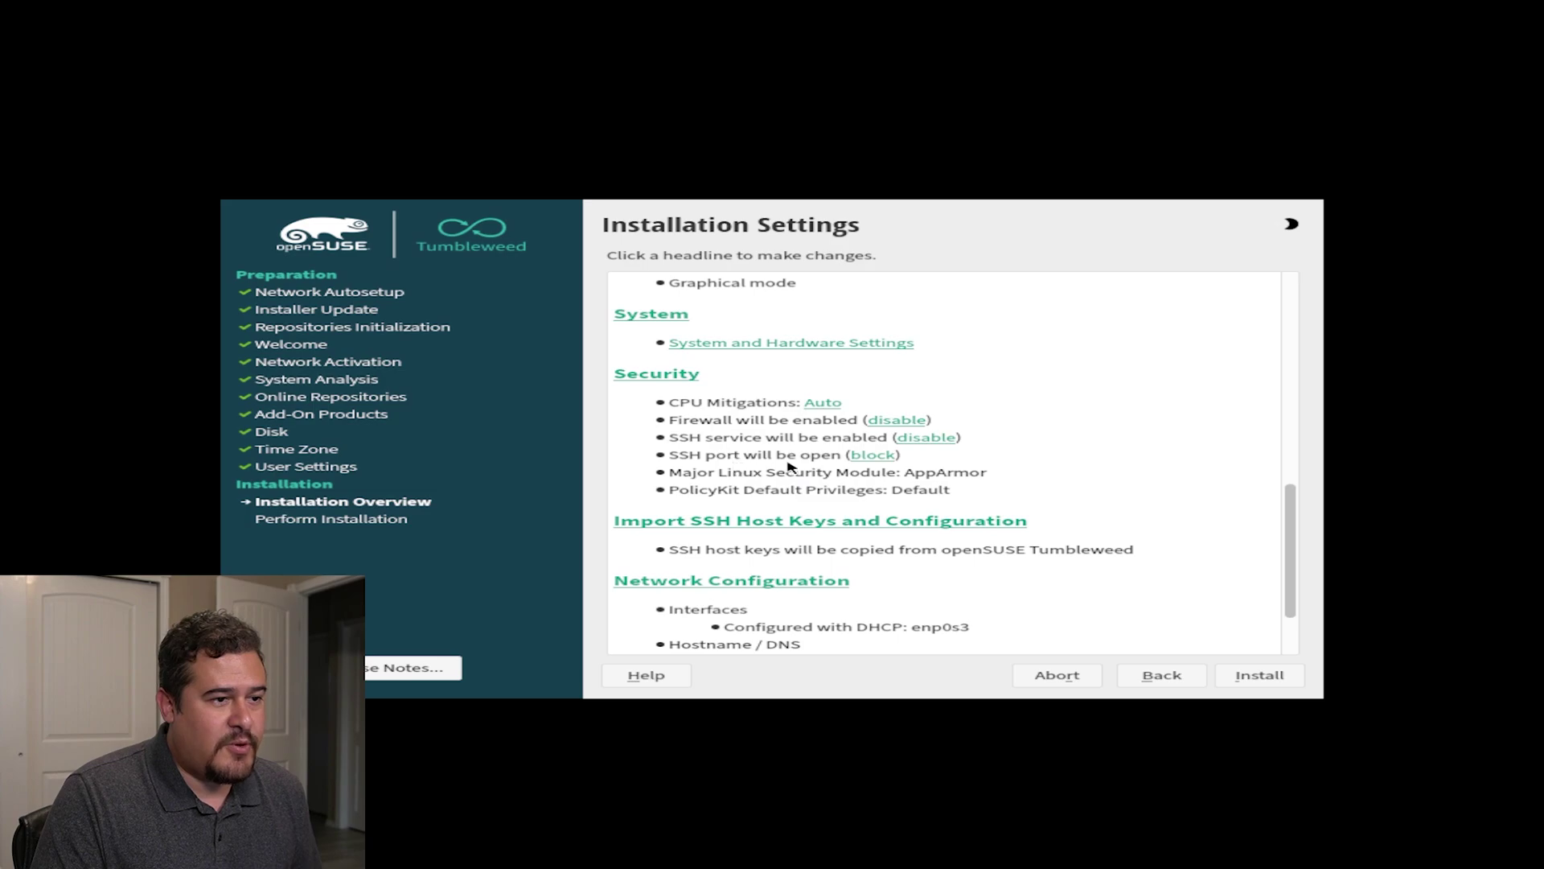
Step: Start the installation and confirm the disk changes in the Confirm Installation dialog
{"action": "scroll", "coordinate": [1152, 472], "scroll_direction": "down", "scroll_amount": 3}
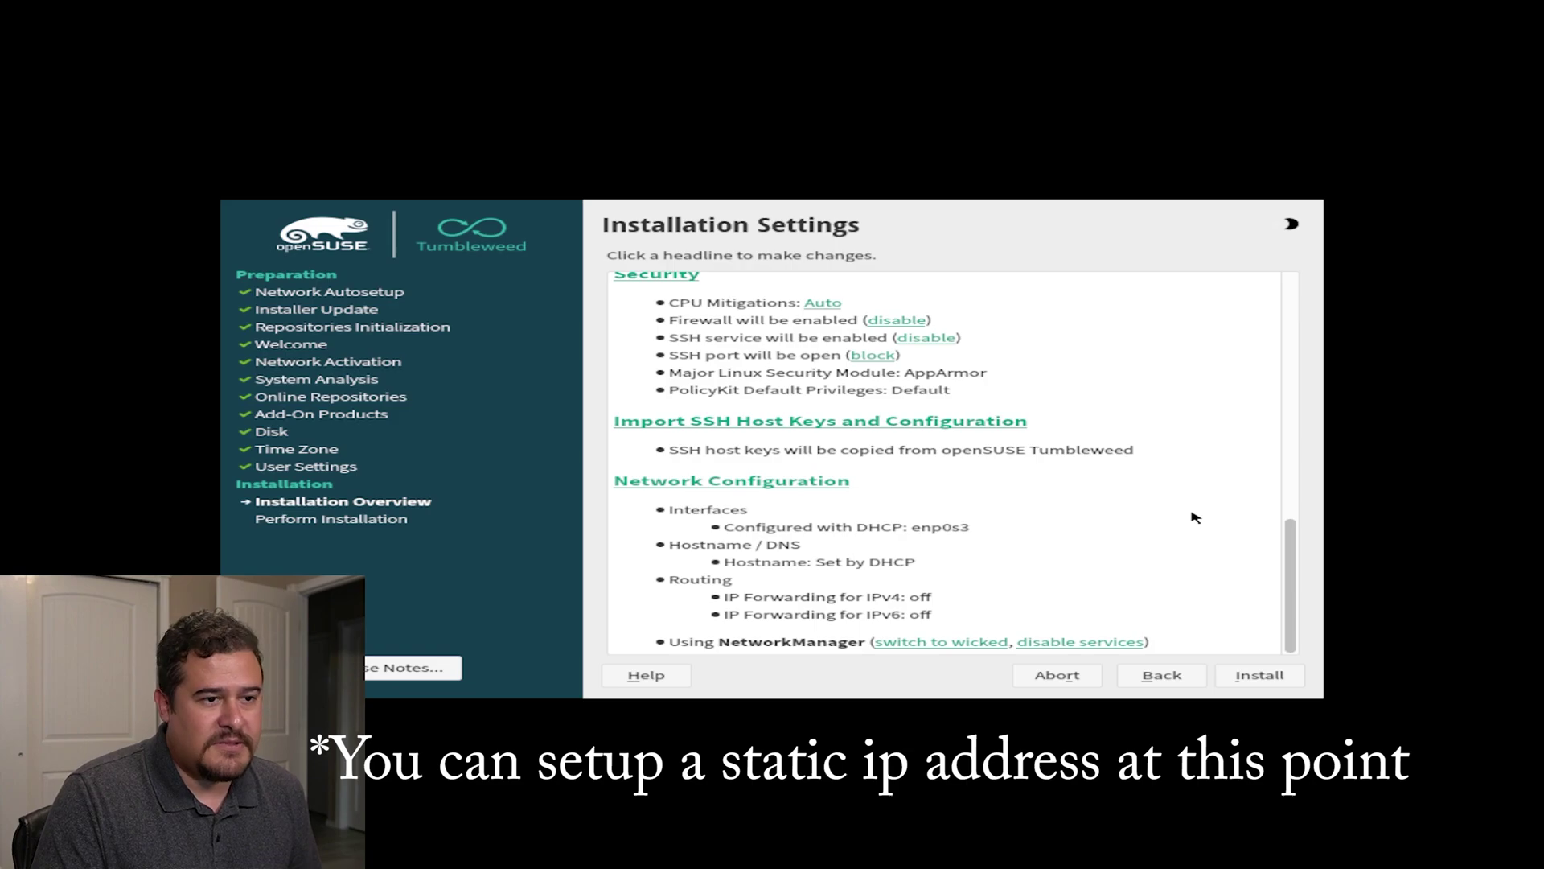
{"action": "scroll", "coordinate": [1195, 519], "scroll_direction": "up", "scroll_amount": 4}
{"action": "scroll", "coordinate": [1158, 547], "scroll_direction": "down", "scroll_amount": 1}
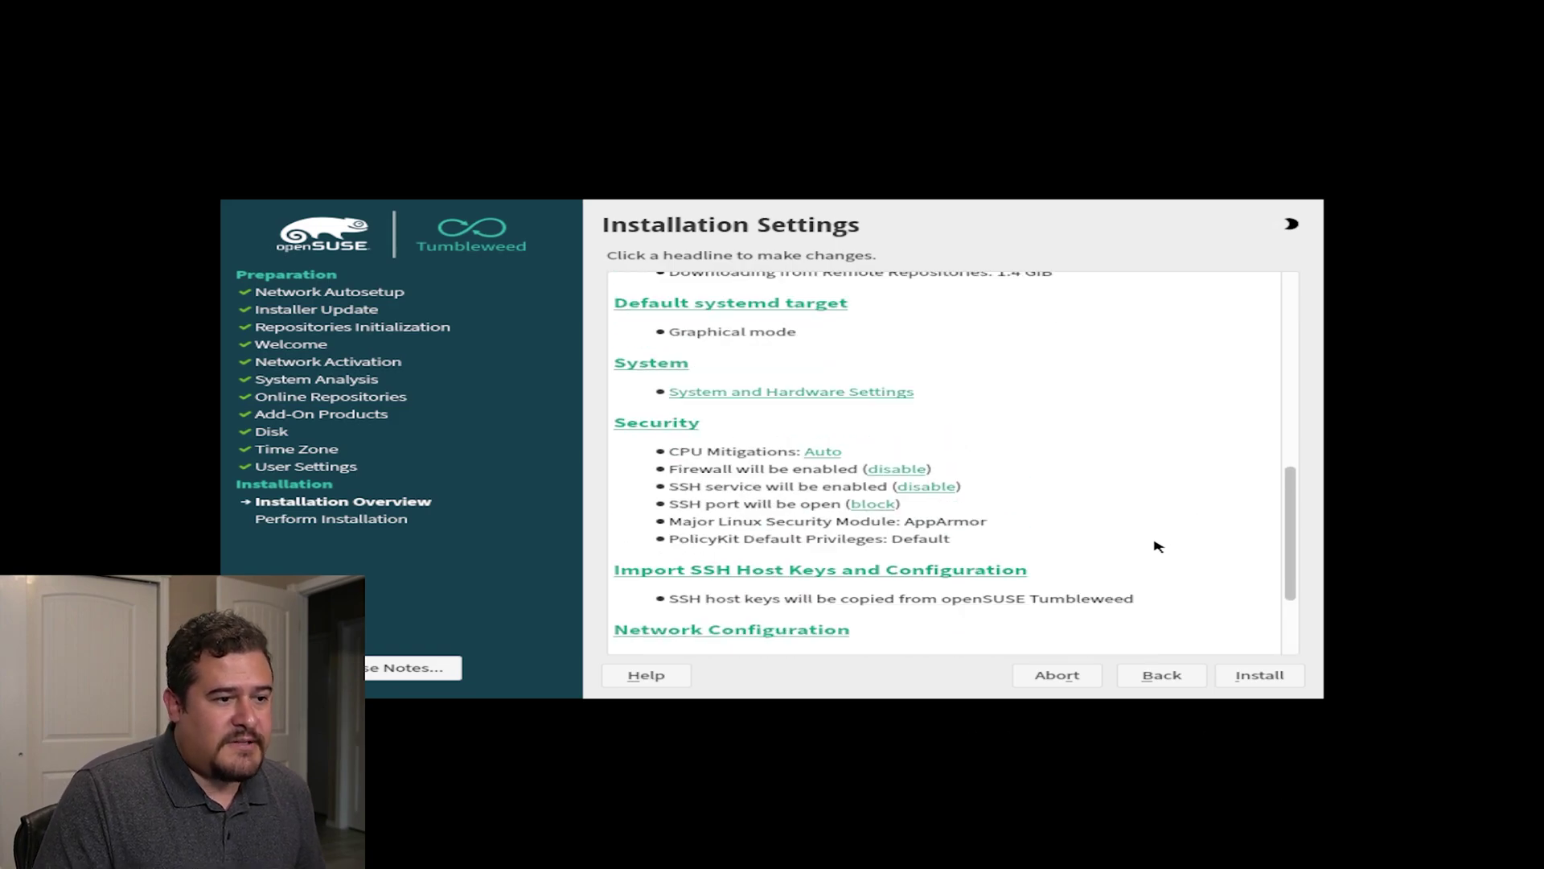
{"action": "scroll", "coordinate": [1158, 547], "scroll_direction": "down", "scroll_amount": 3}
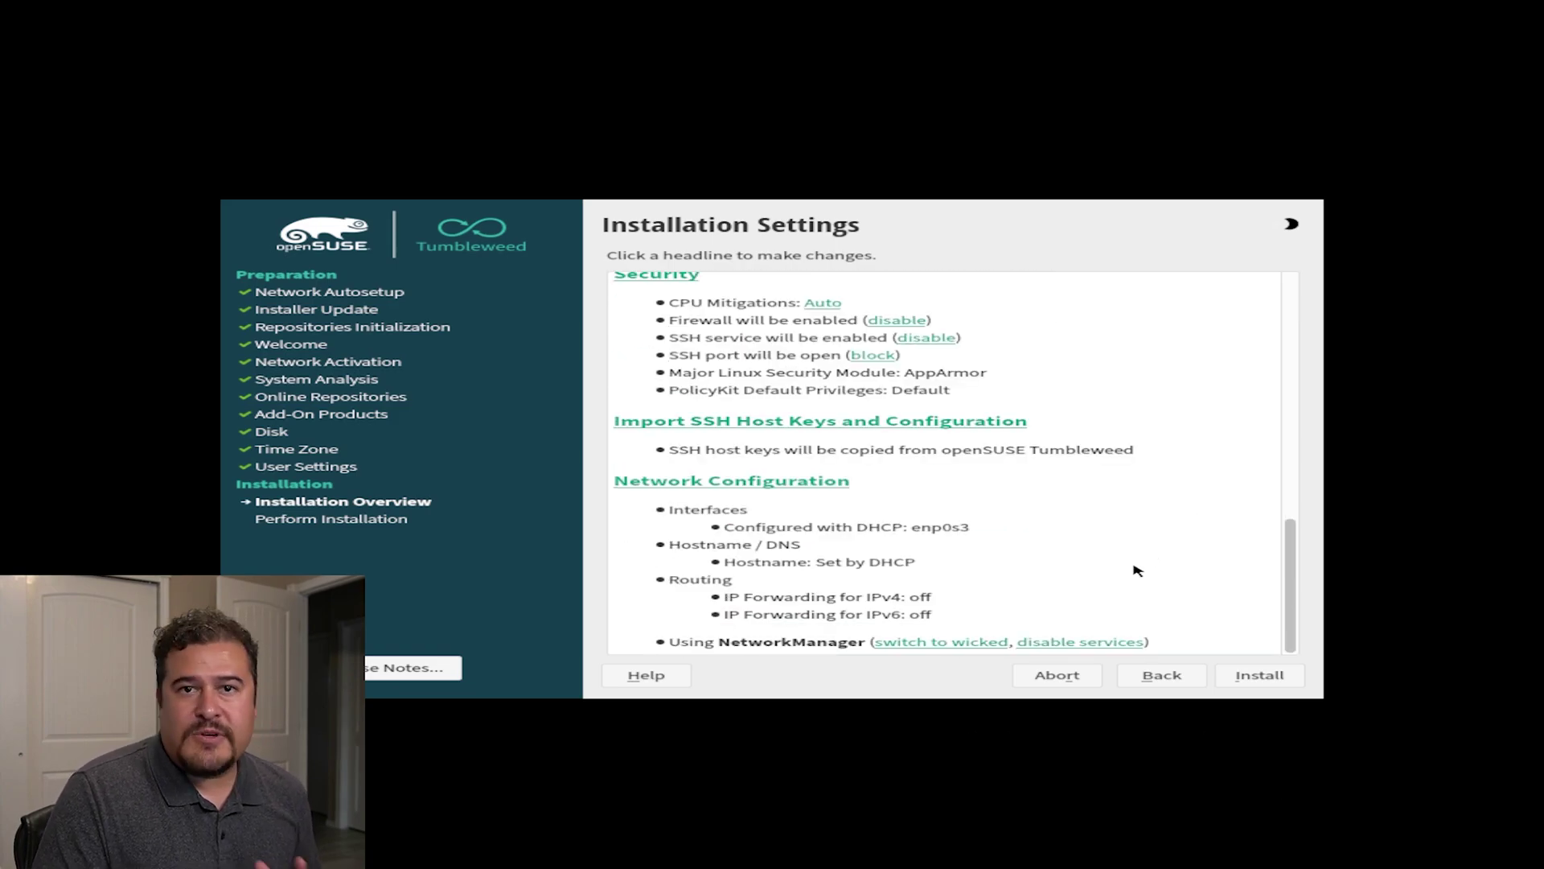
{"action": "left_click", "coordinate": [1258, 677]}
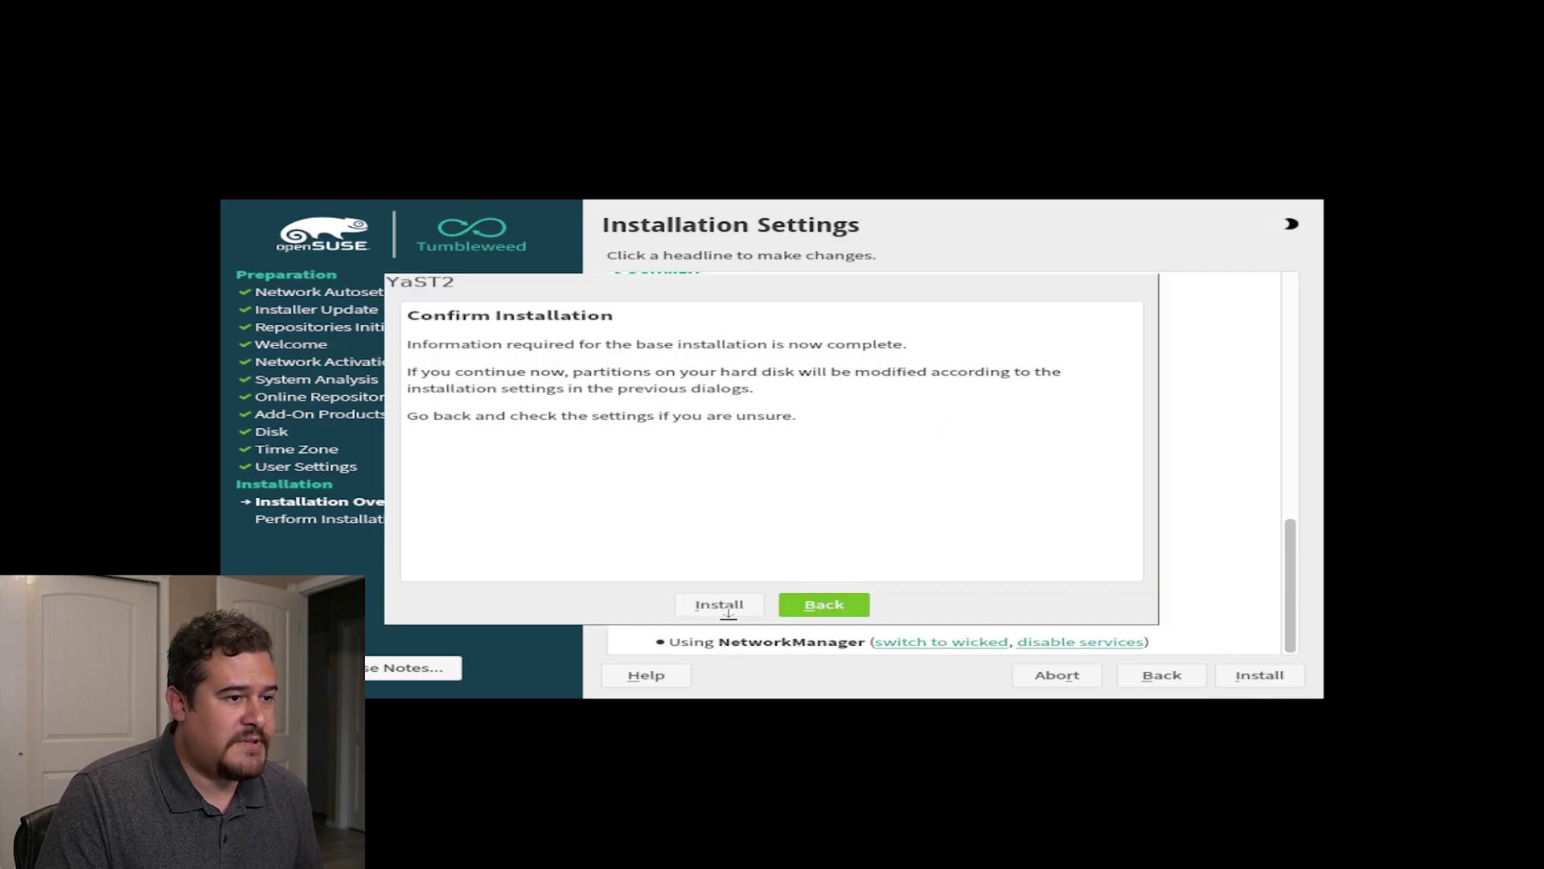
{"action": "left_click", "coordinate": [721, 605]}
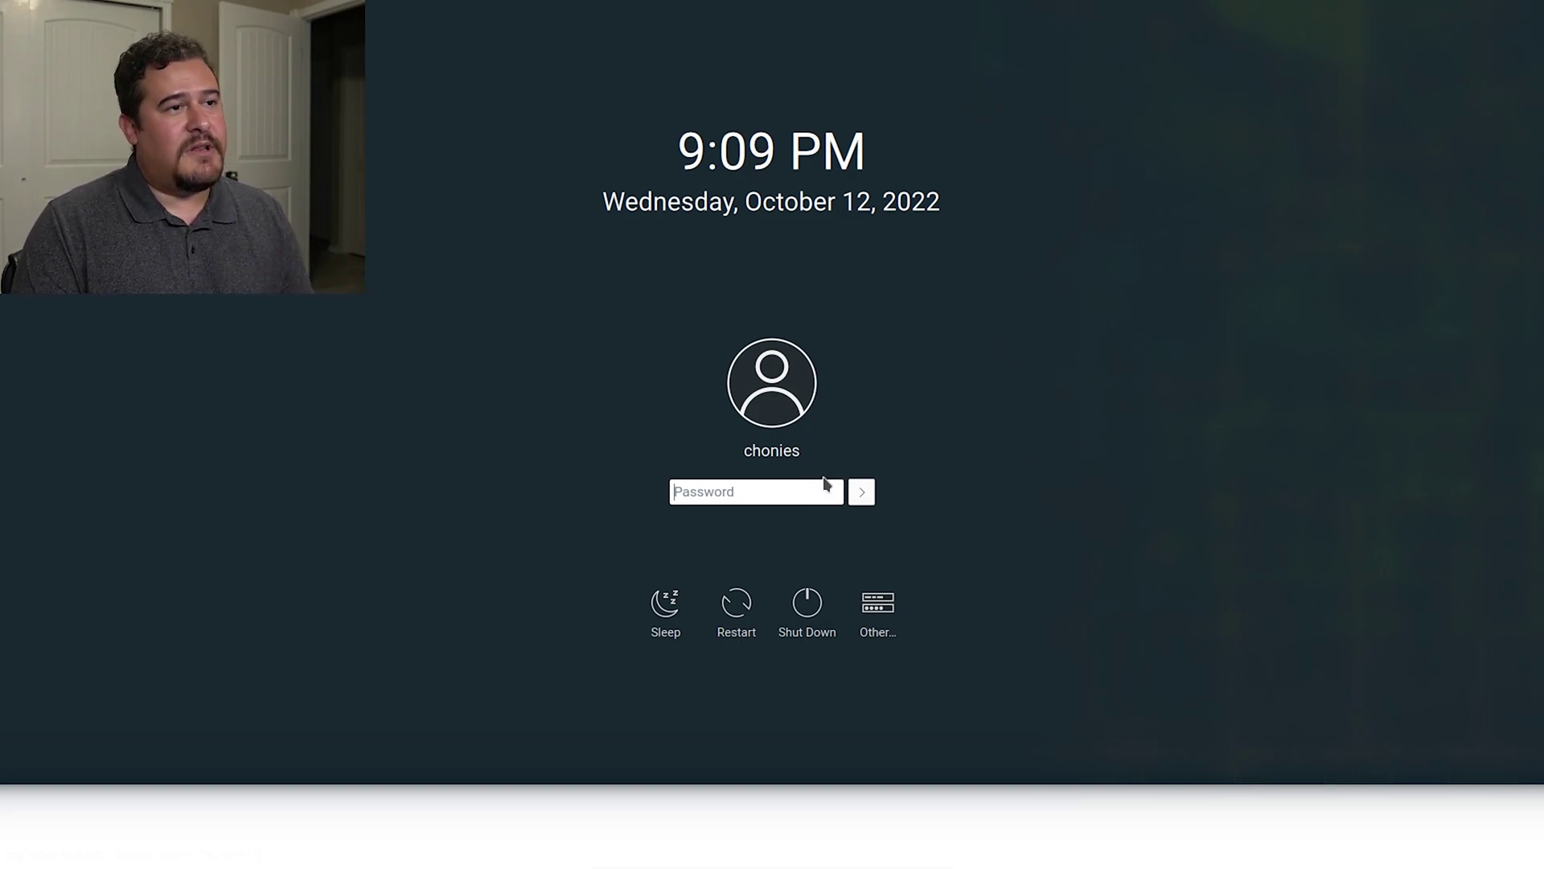
Step: Log in at SDDM with username root and the root password
{"action": "left_click", "coordinate": [884, 613]}
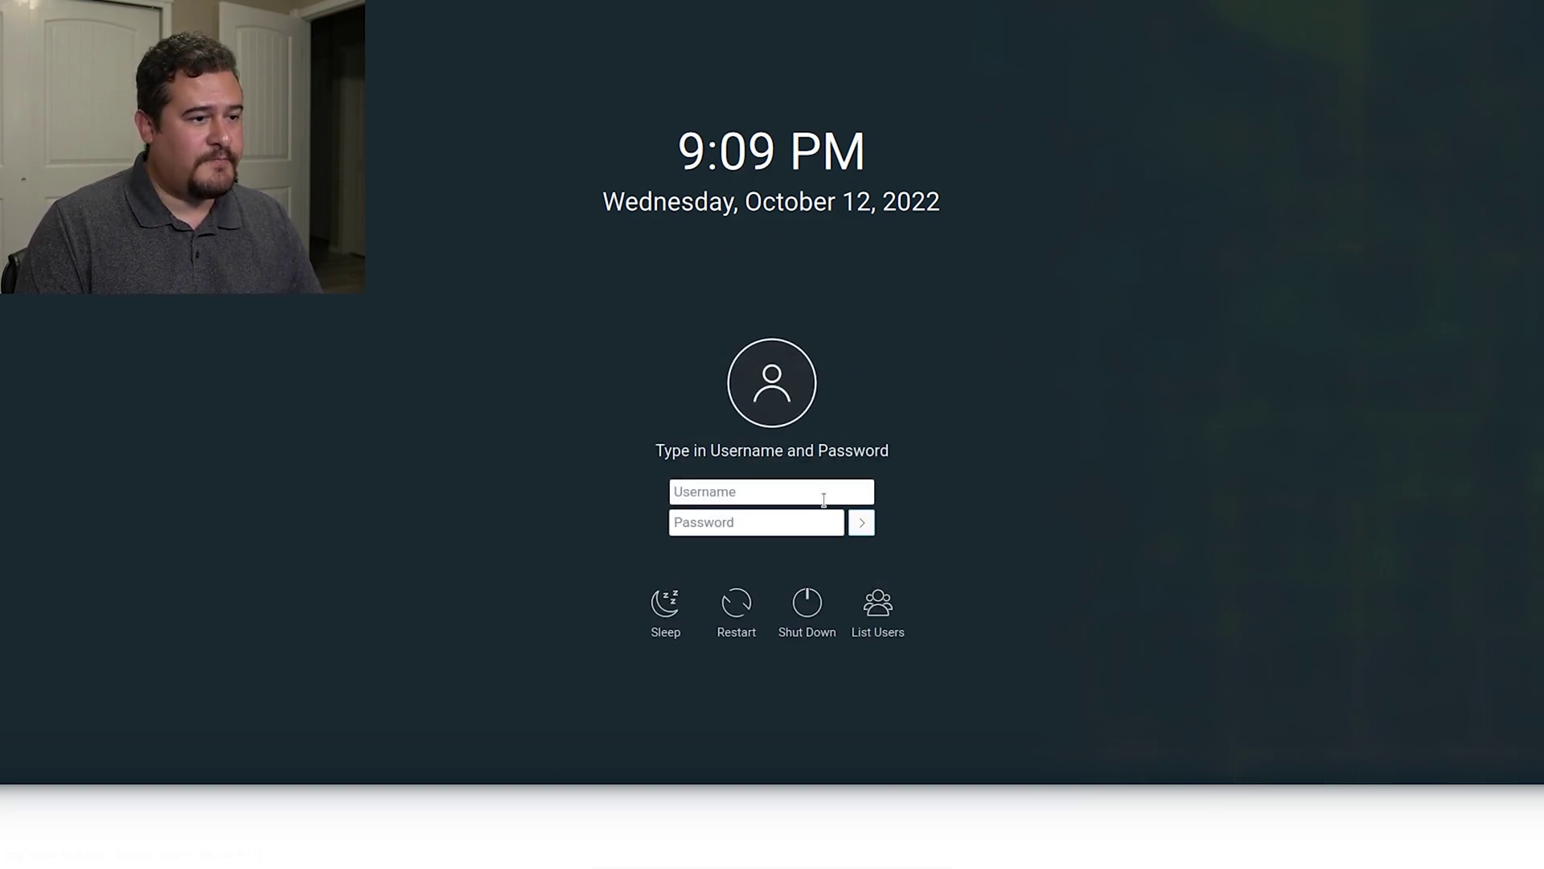
{"action": "type", "text": "root"}
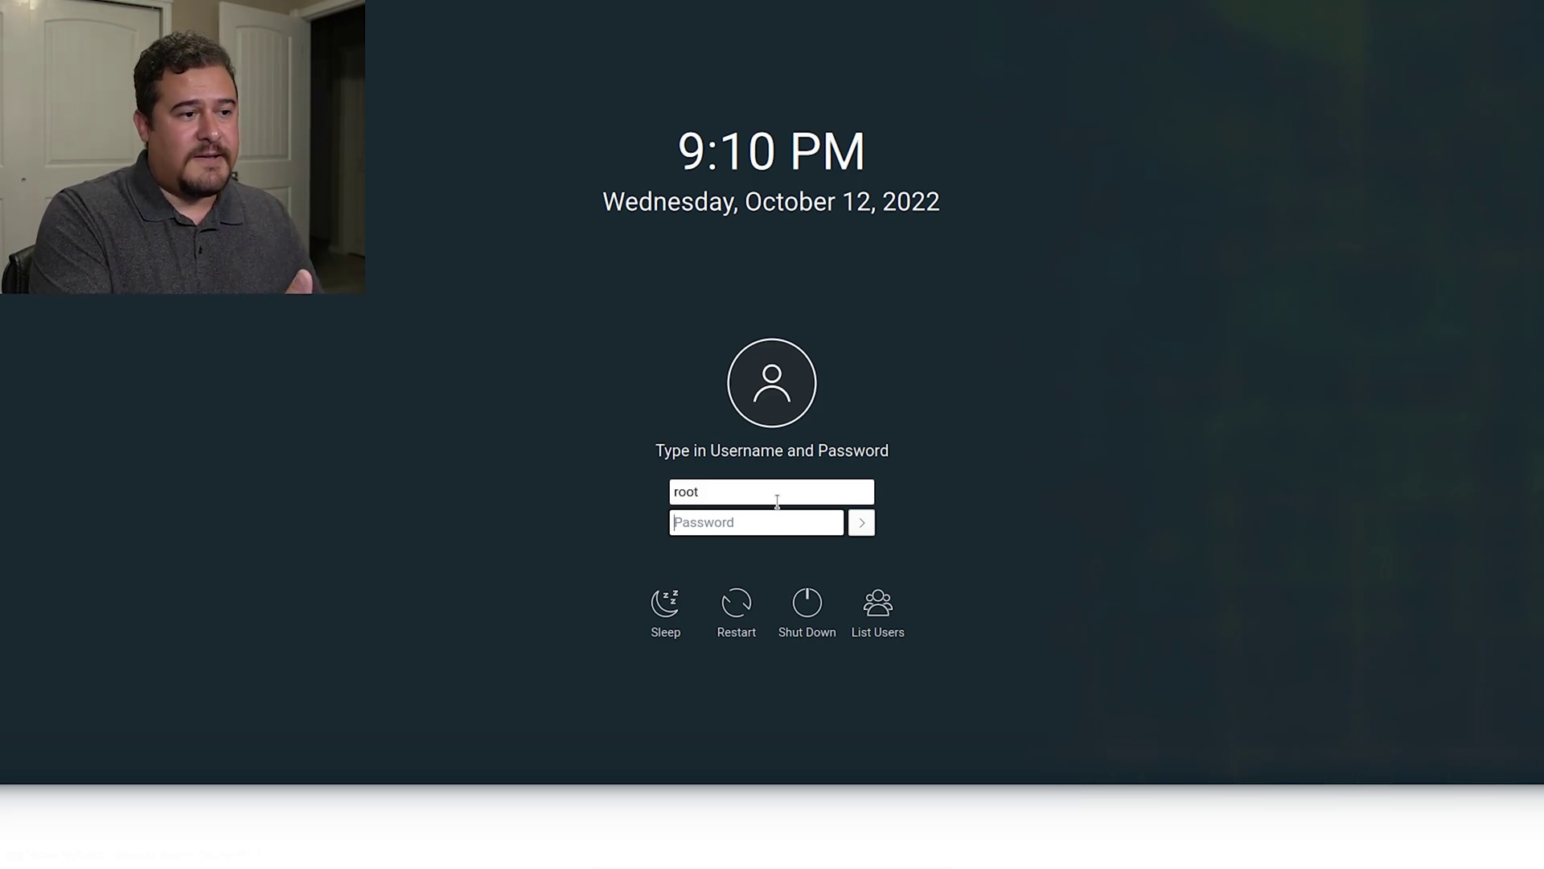
{"action": "type", "text": "•"}
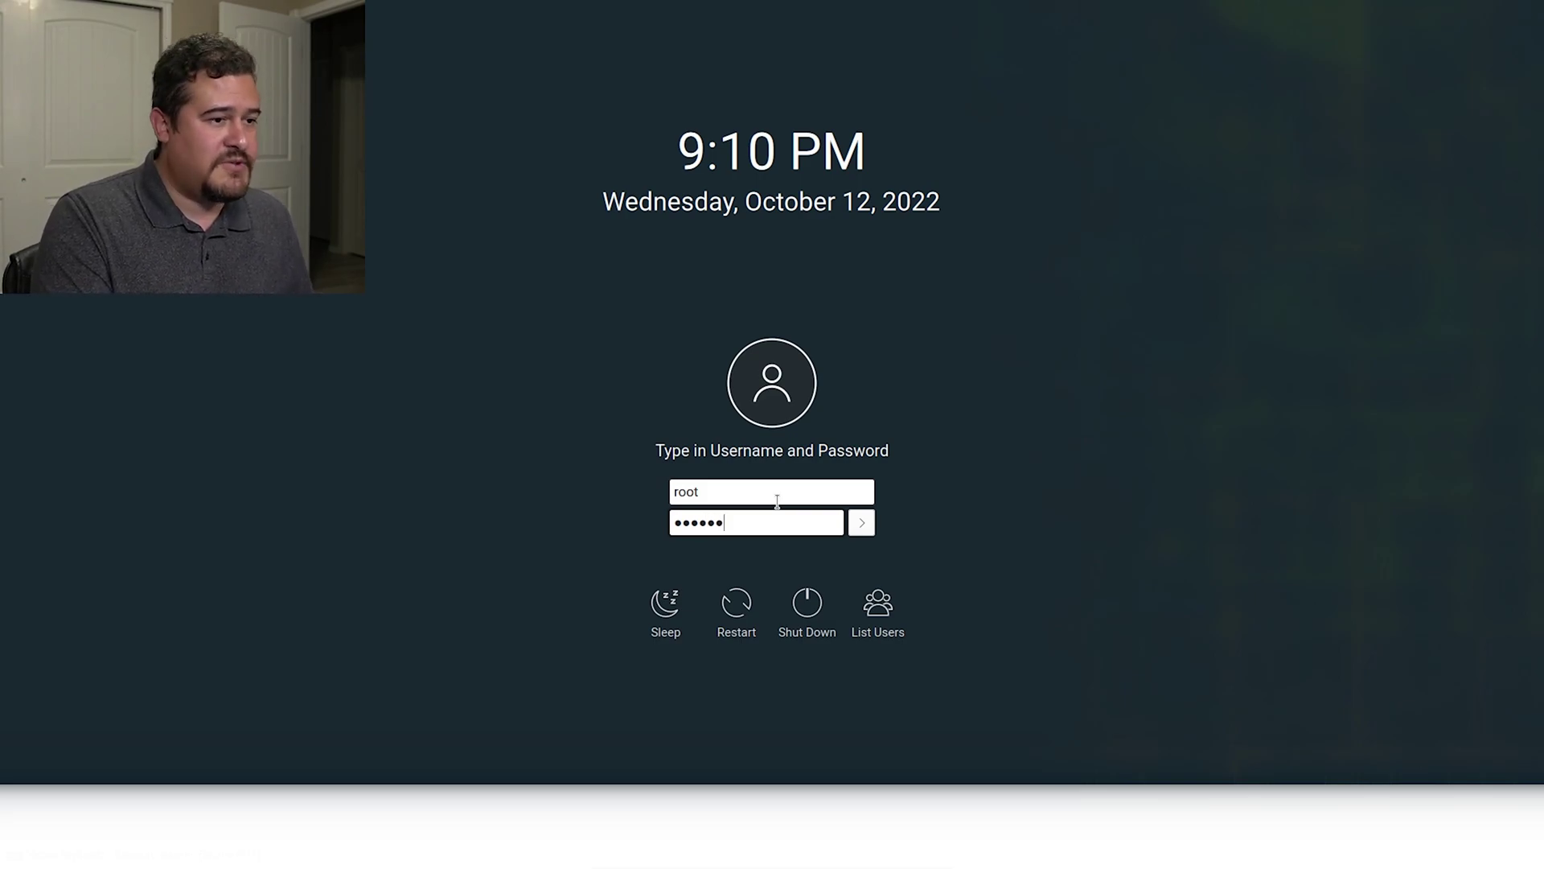
{"action": "key", "text": "Return"}
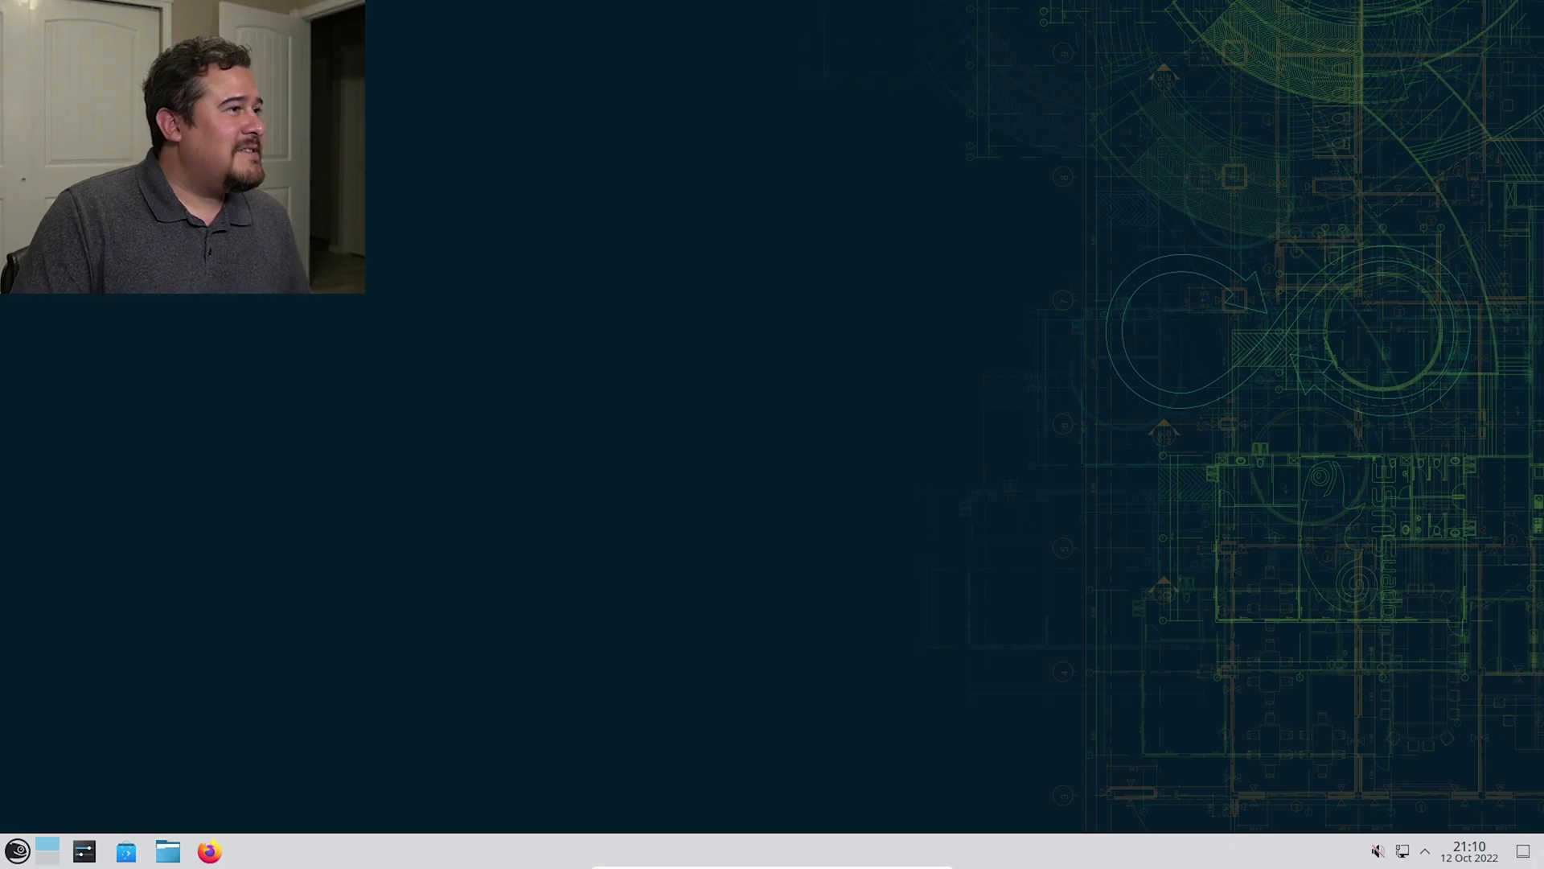
Step: Browse in Dolphin to the empty mnt folder on the 16.0 GiB internal drive
{"action": "left_click", "coordinate": [168, 851]}
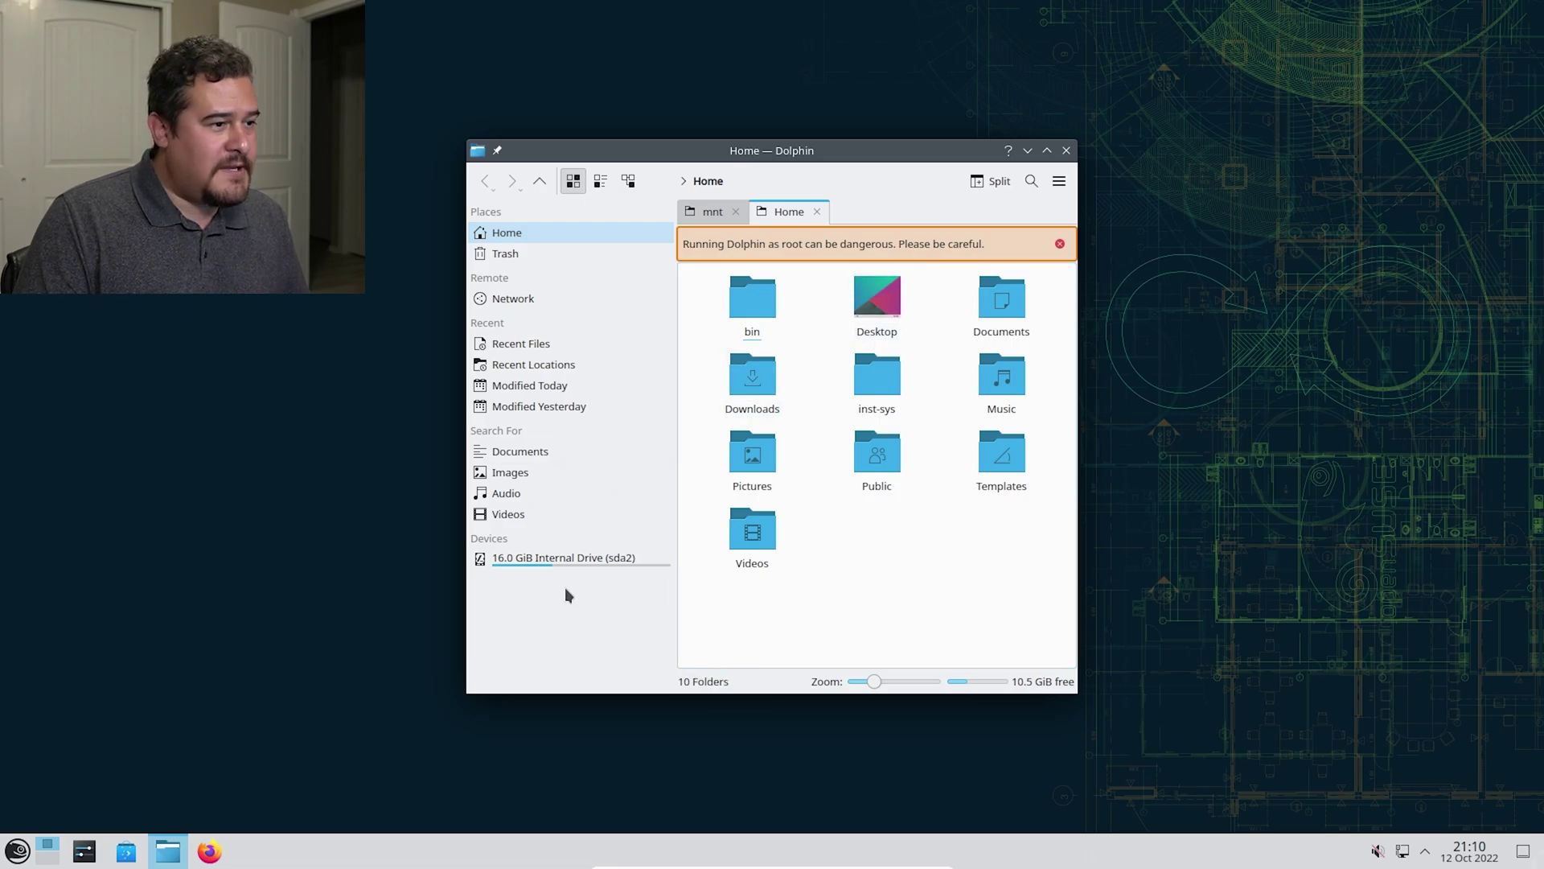
{"action": "left_click", "coordinate": [537, 562]}
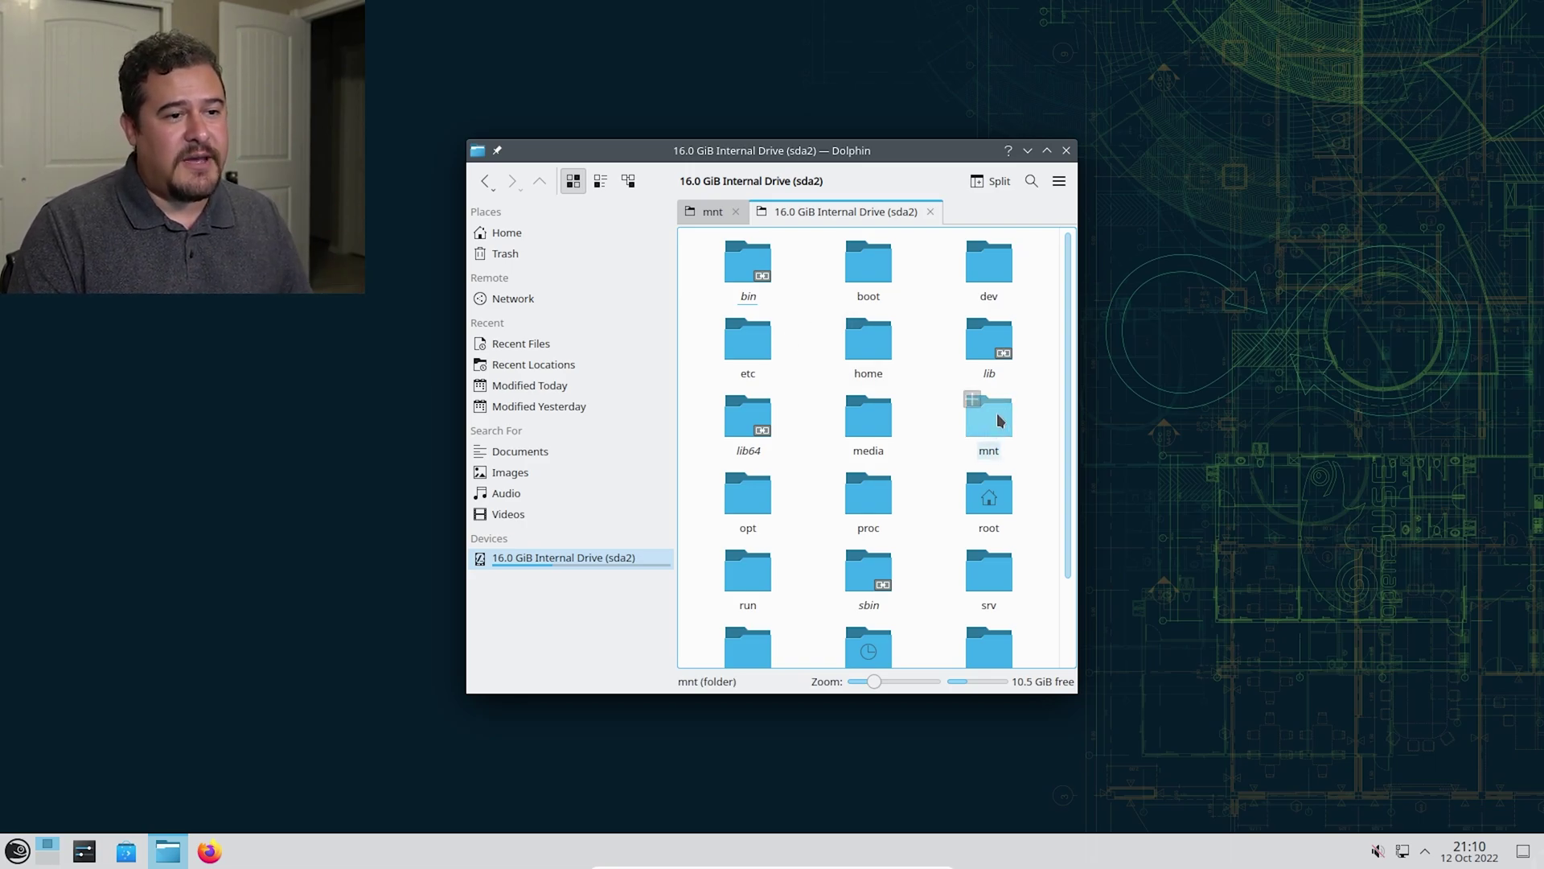
{"action": "left_click", "coordinate": [996, 413]}
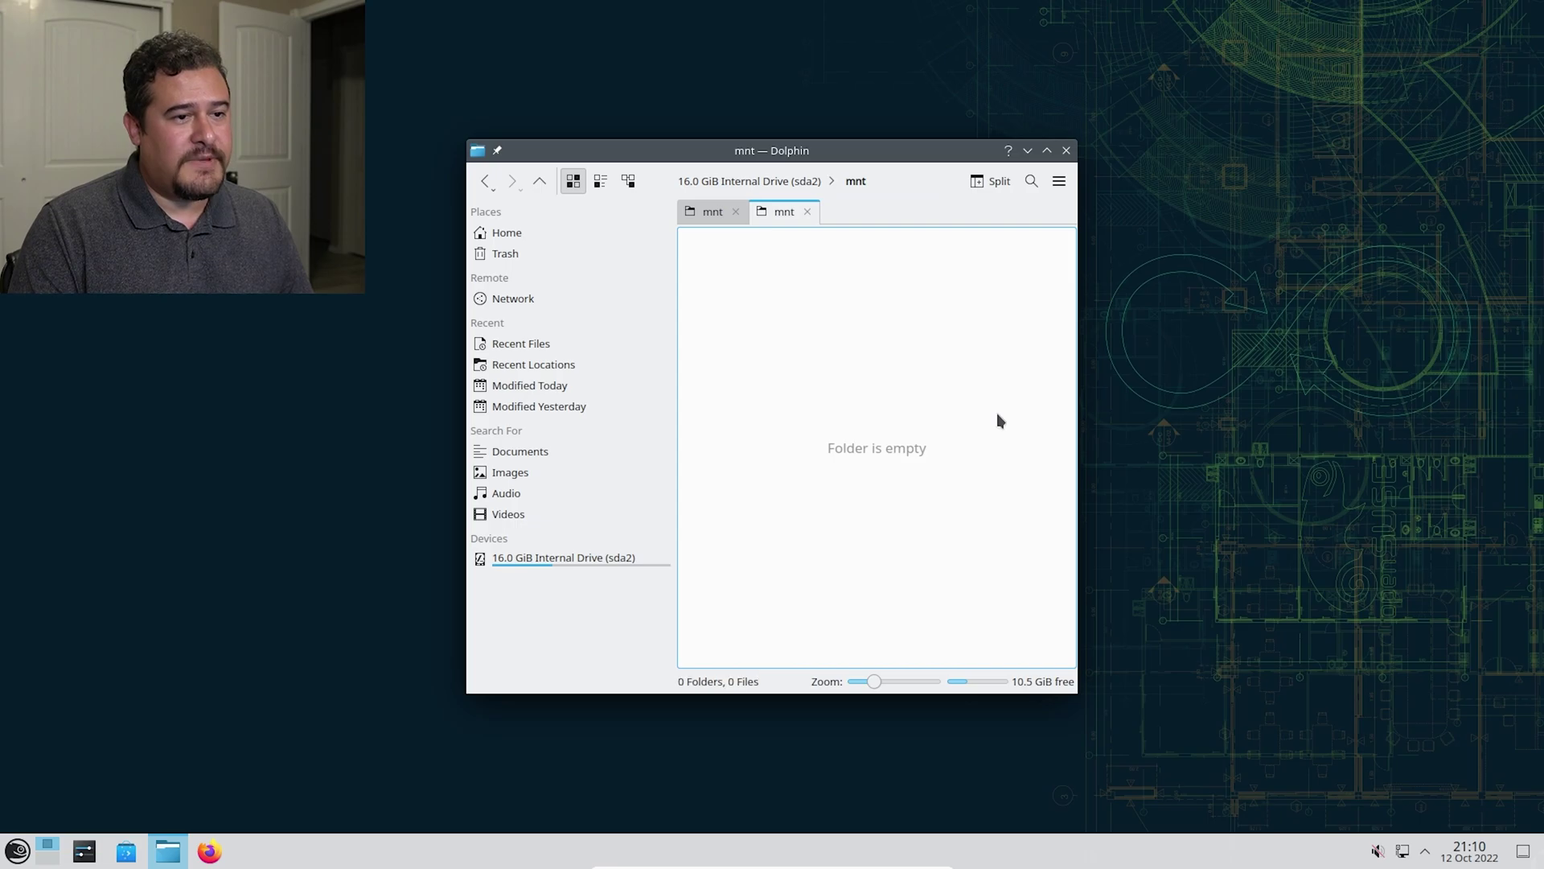
{"action": "right_click", "coordinate": [762, 289]}
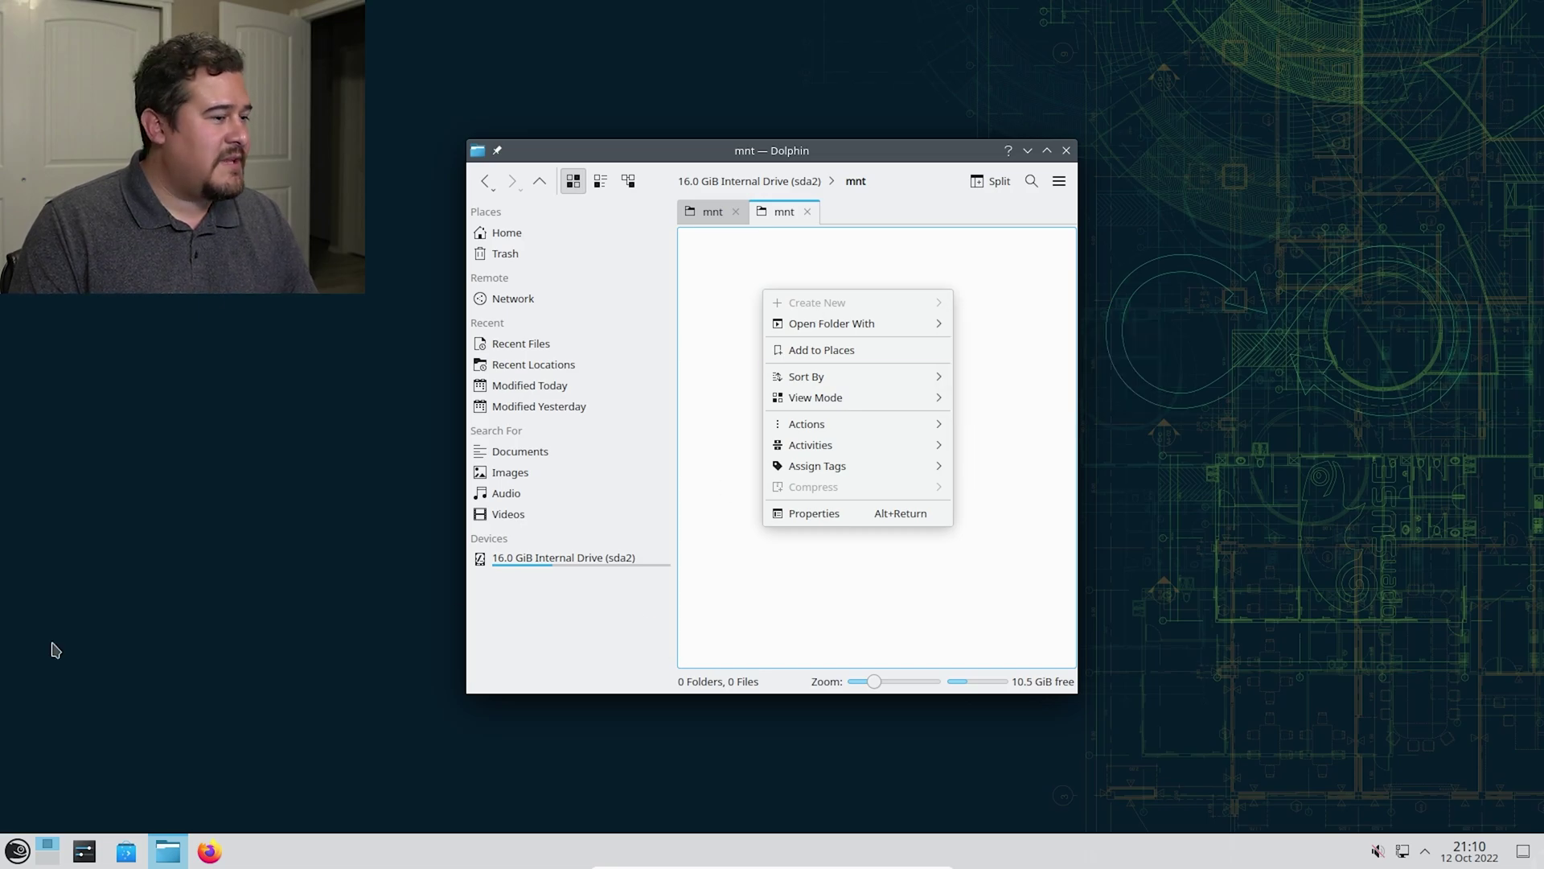
{"action": "left_click", "coordinate": [16, 853]}
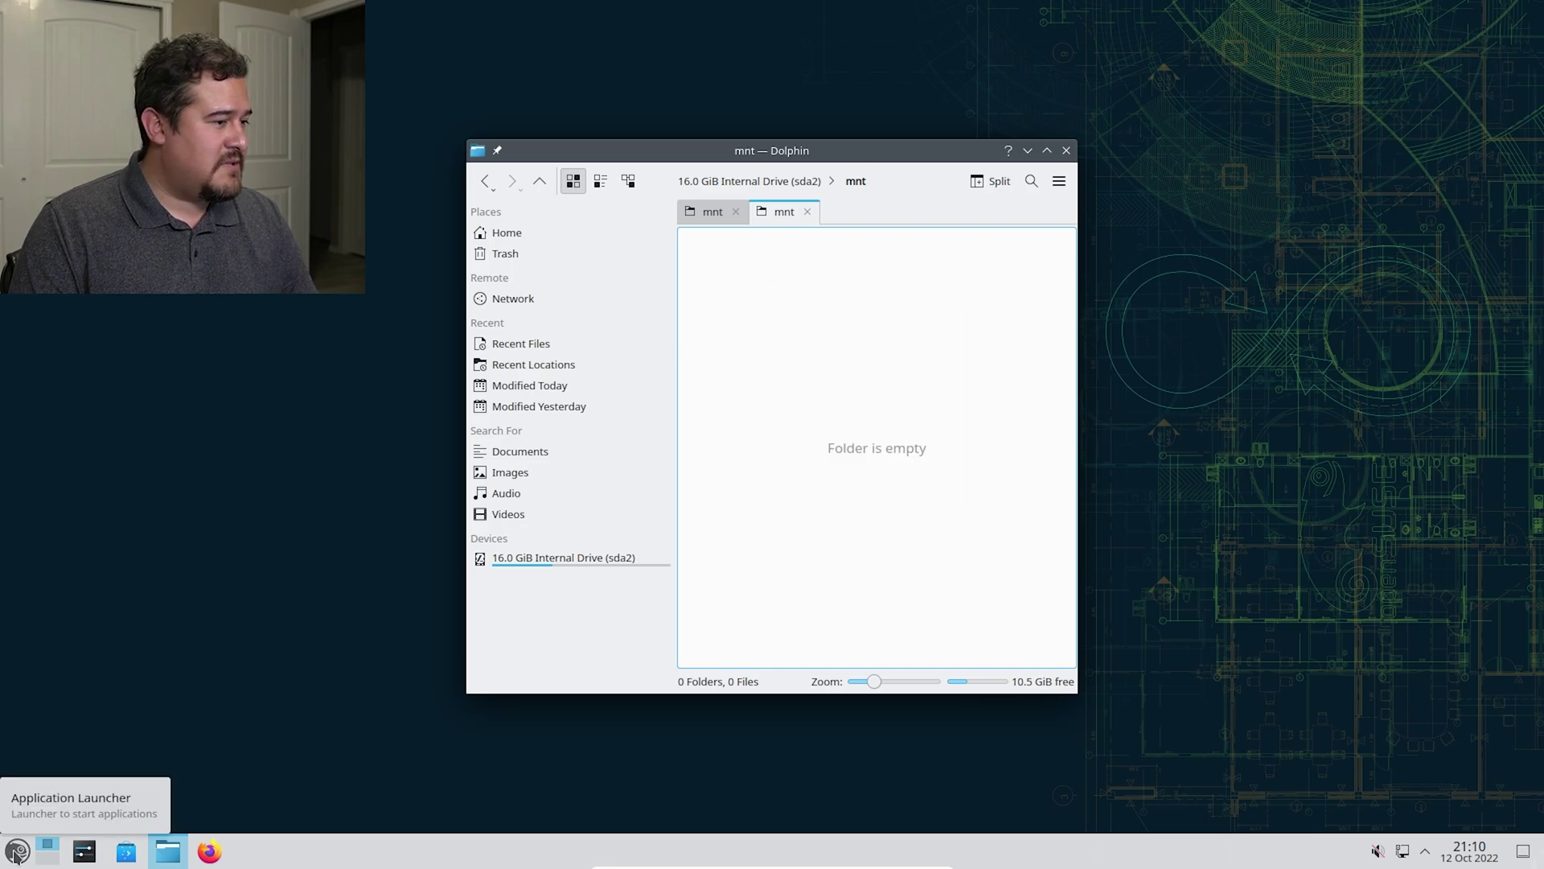
{"action": "left_click", "coordinate": [16, 853]}
Step: Launch Konsole and enlarge its window to 120 by 28 characters
{"action": "left_click", "coordinate": [489, 579]}
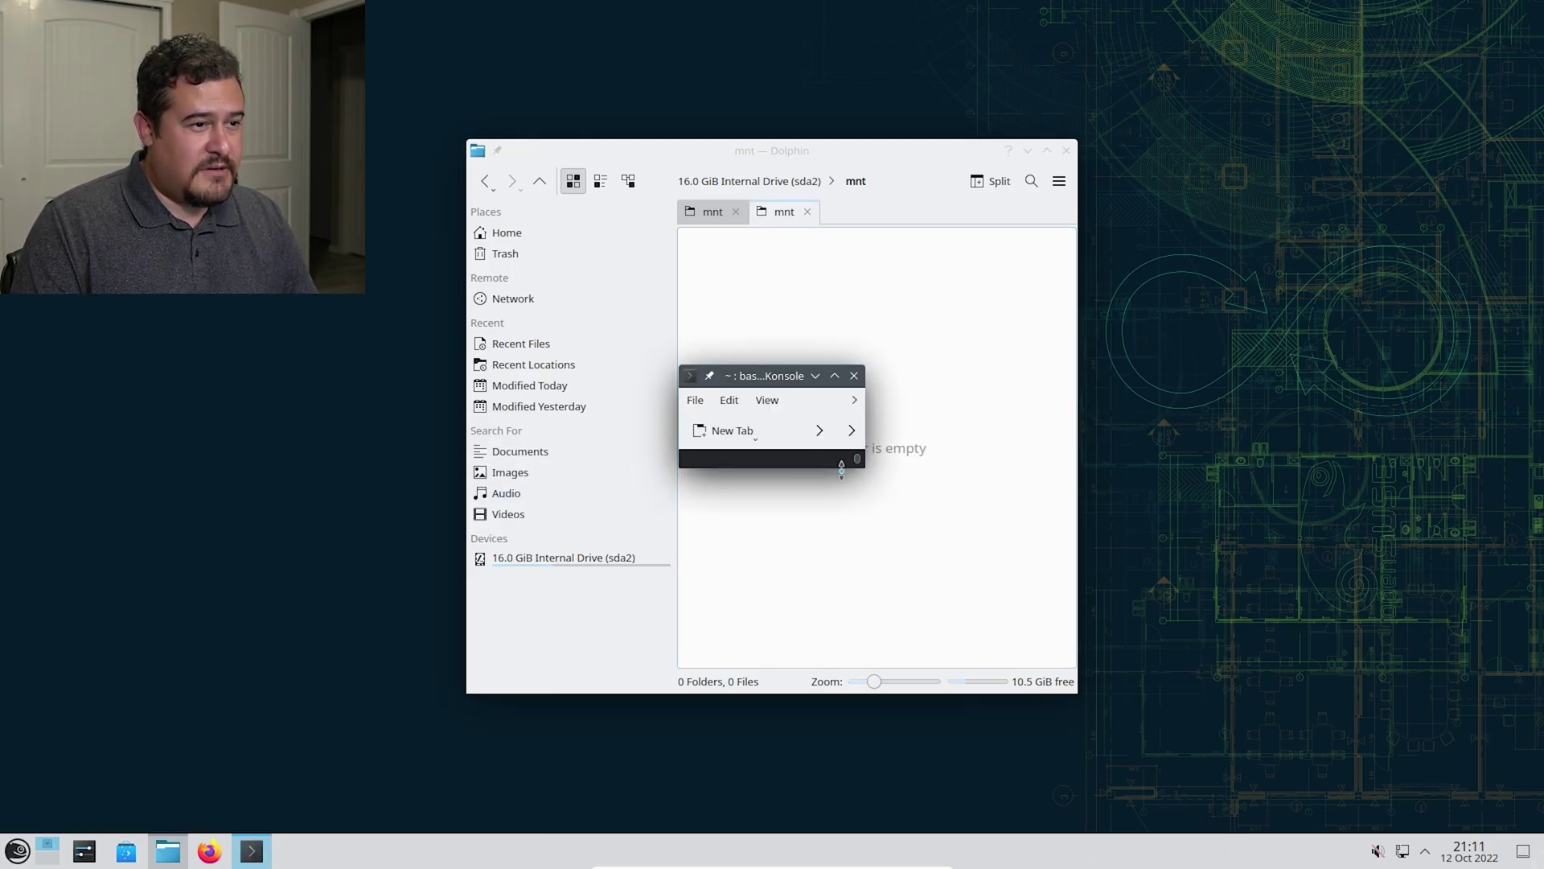
{"action": "left_click_drag", "start_coordinate": [842, 469], "coordinate": [857, 641]}
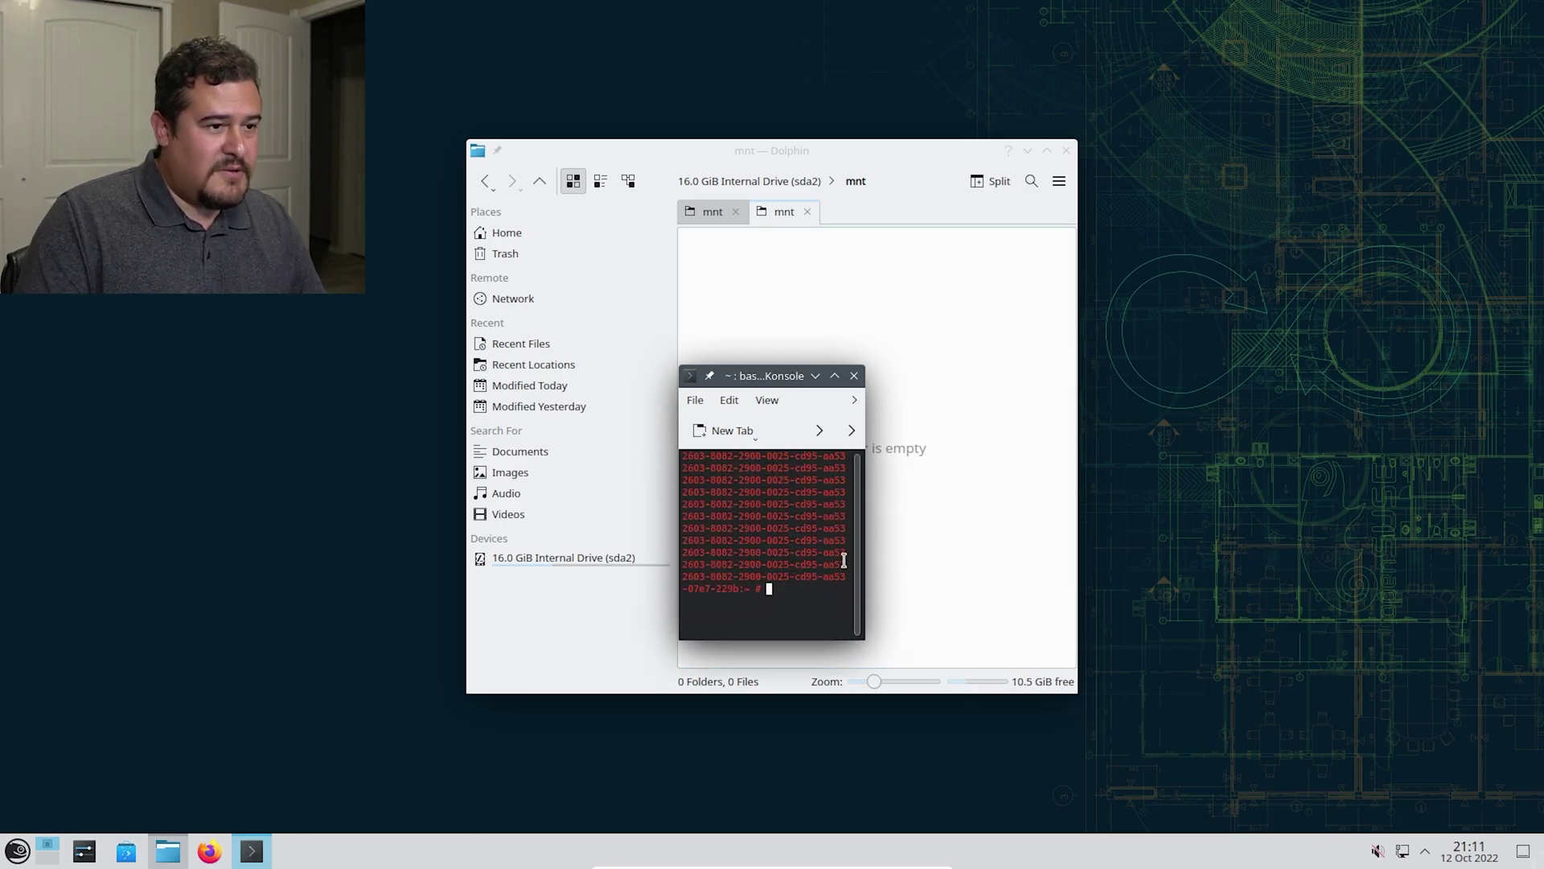
{"action": "left_click_drag", "start_coordinate": [866, 505], "coordinate": [1194, 476]}
{"action": "left_click_drag", "start_coordinate": [978, 376], "coordinate": [833, 268]}
{"action": "left_click_drag", "start_coordinate": [1066, 543], "coordinate": [1306, 732]}
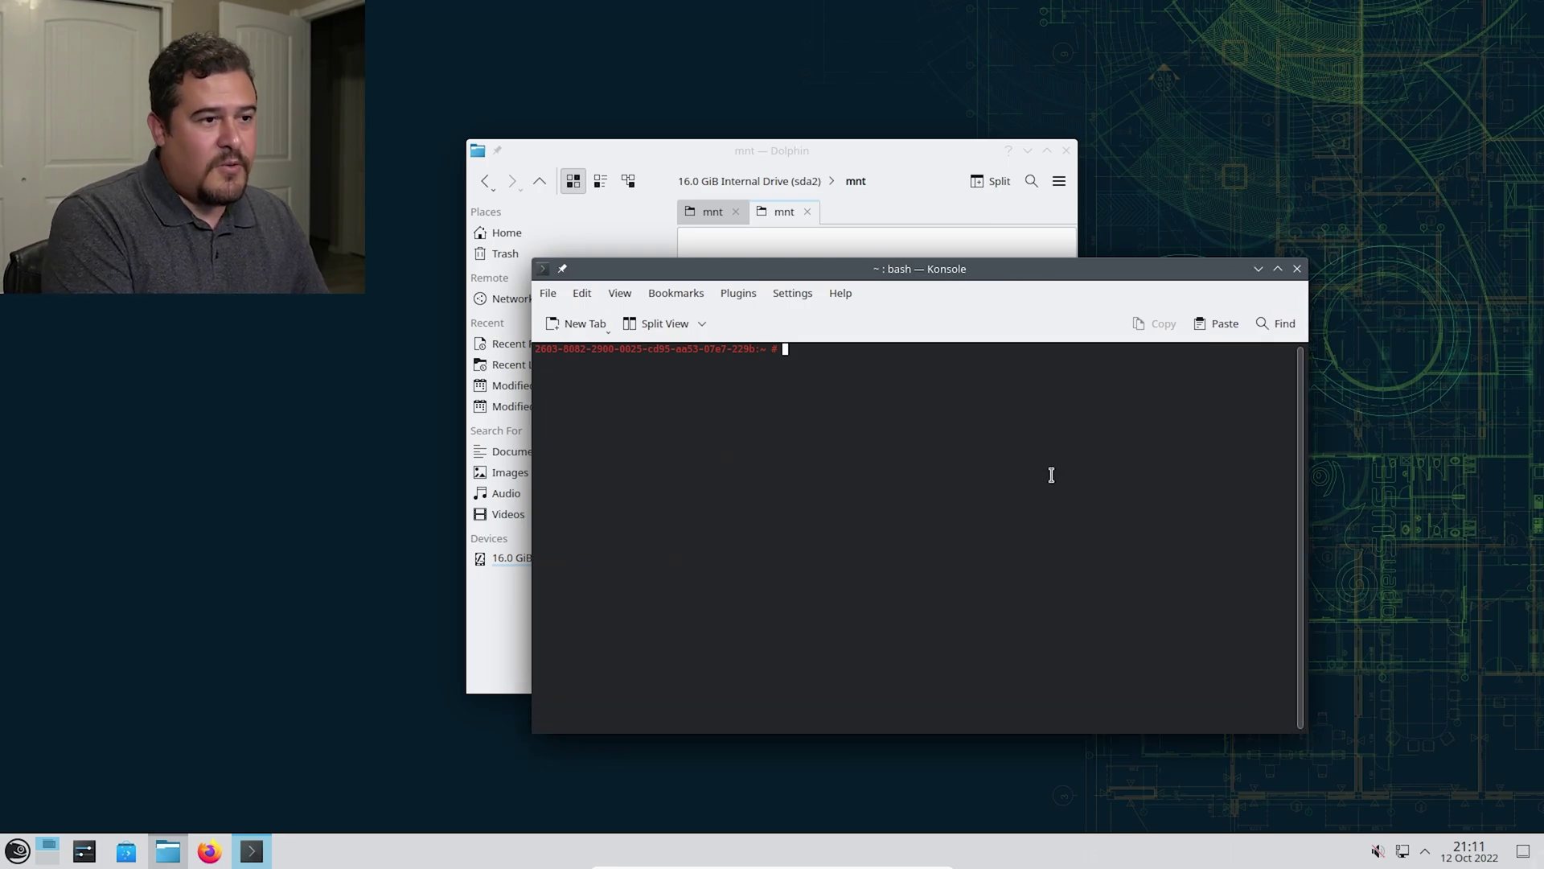
Step: Run cd /mnt, ls and mkdir share, then bring Dolphin back to the front
{"action": "type", "text": "cd "}
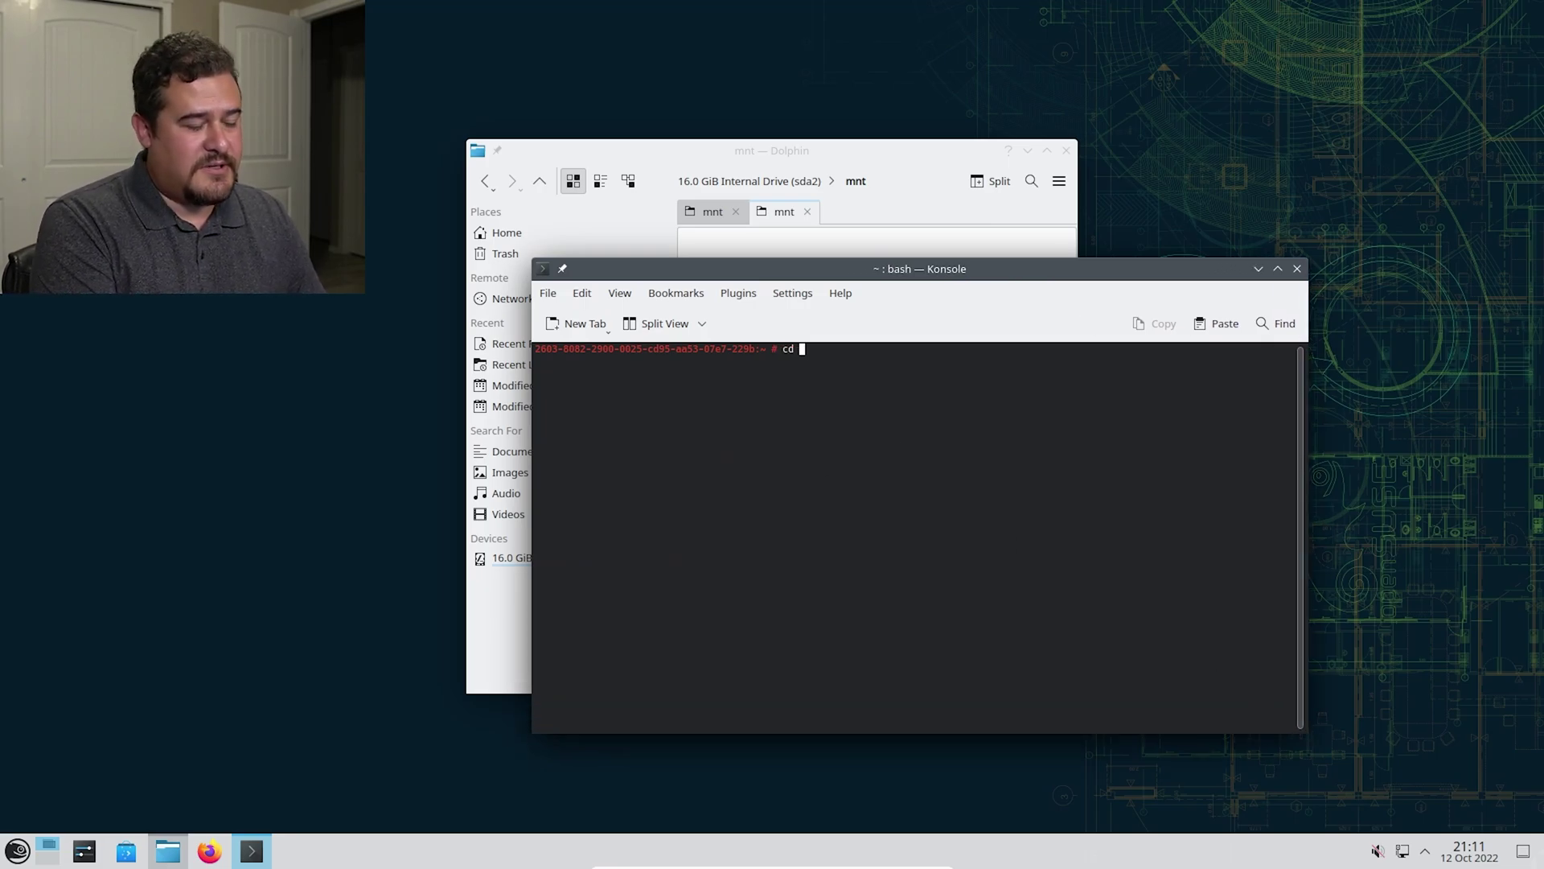
{"action": "type", "text": "/mnt"}
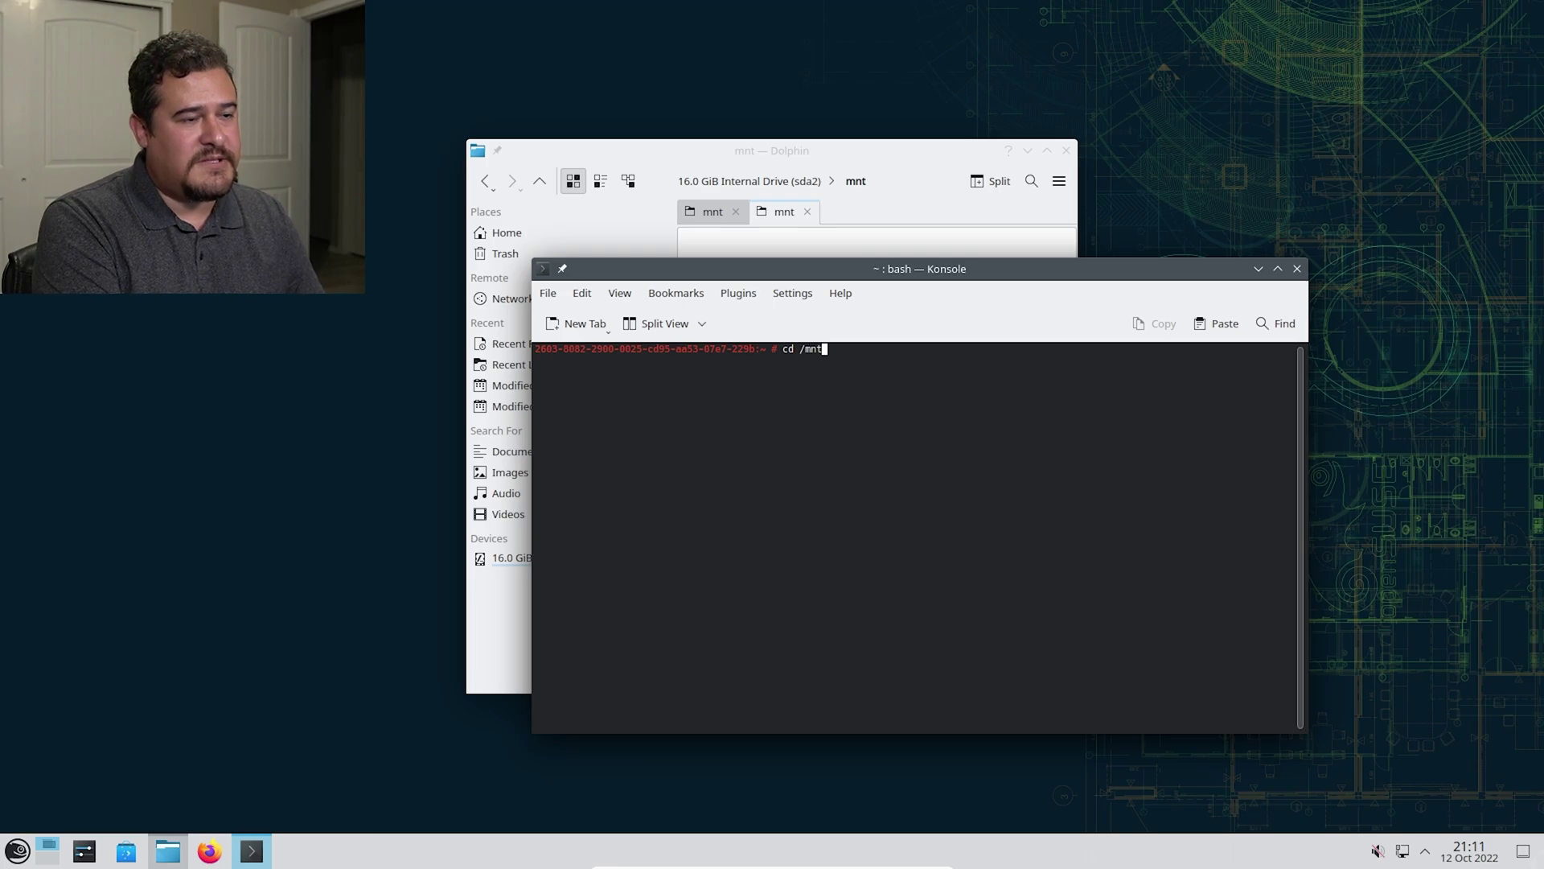
{"action": "key", "text": "Return"}
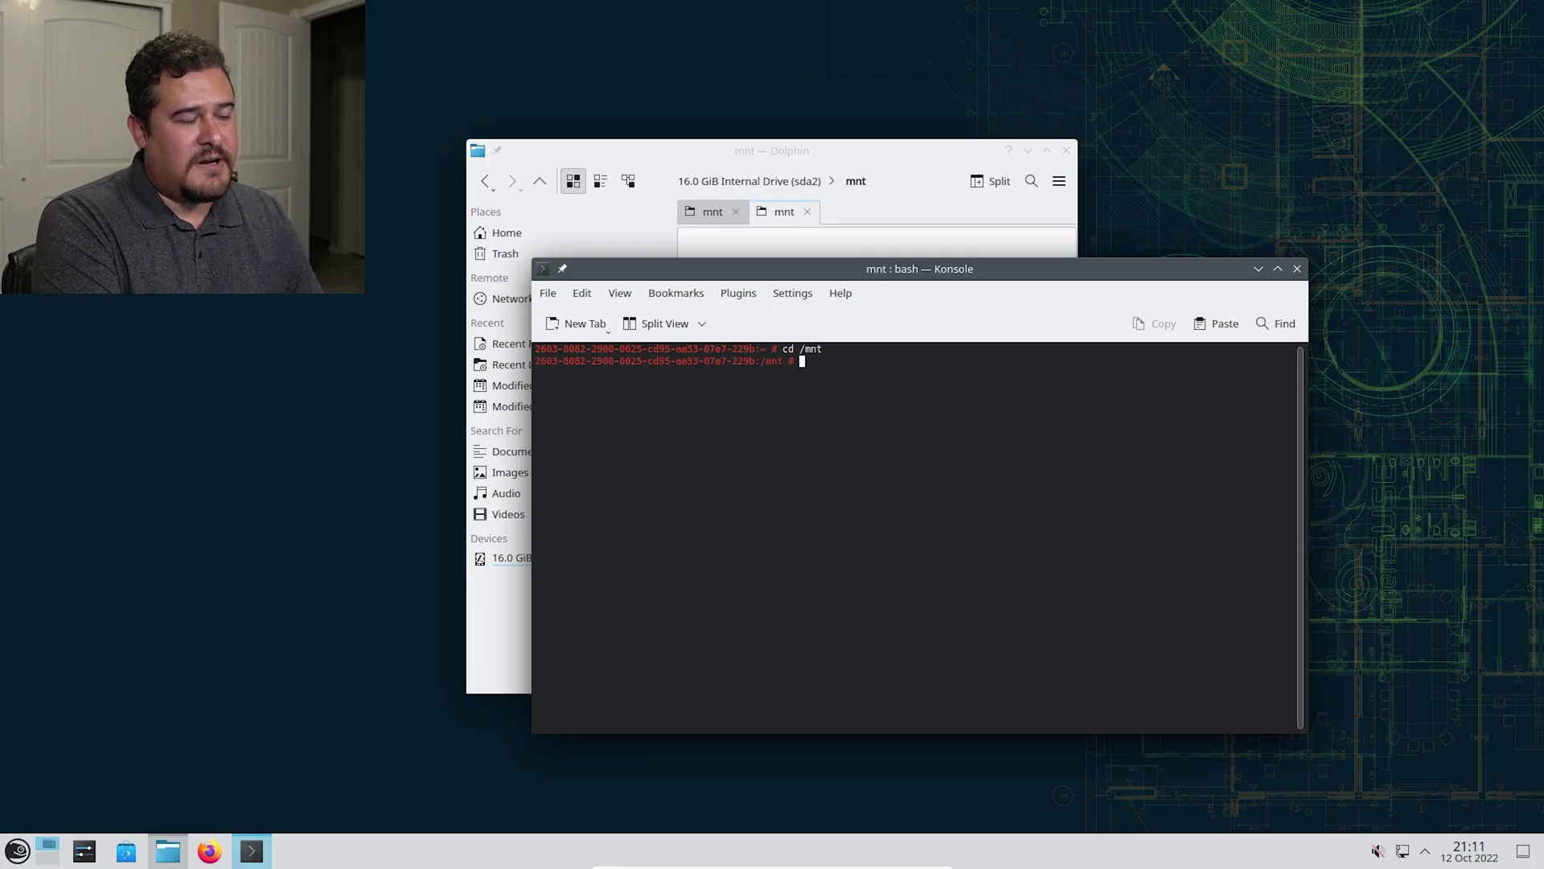
{"action": "type", "text": "ls"}
{"action": "key", "text": "Return"}
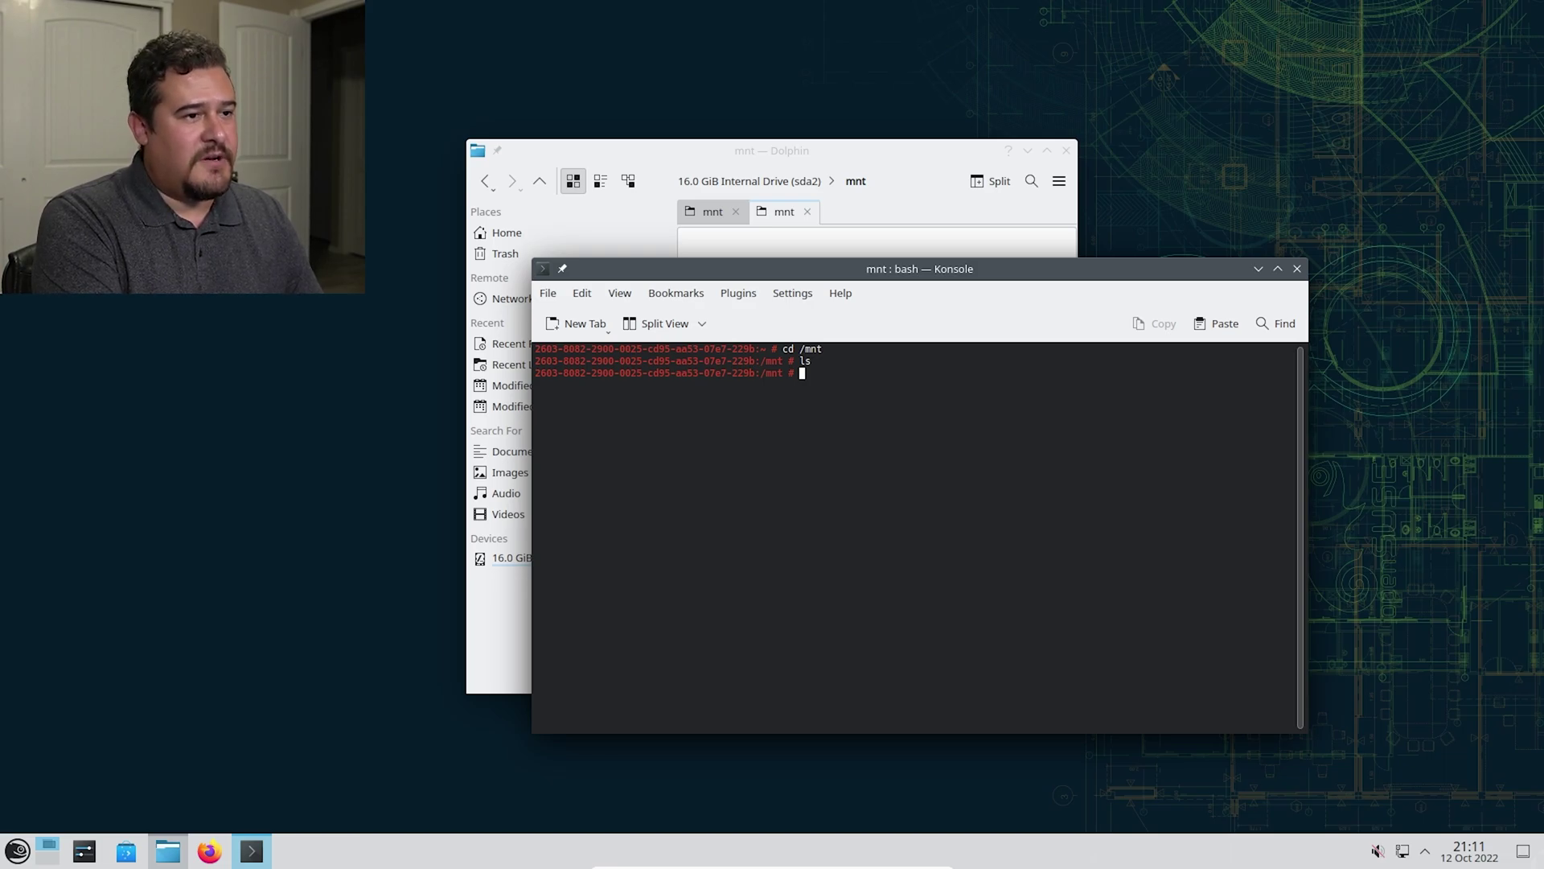
{"action": "type", "text": "mkdir"}
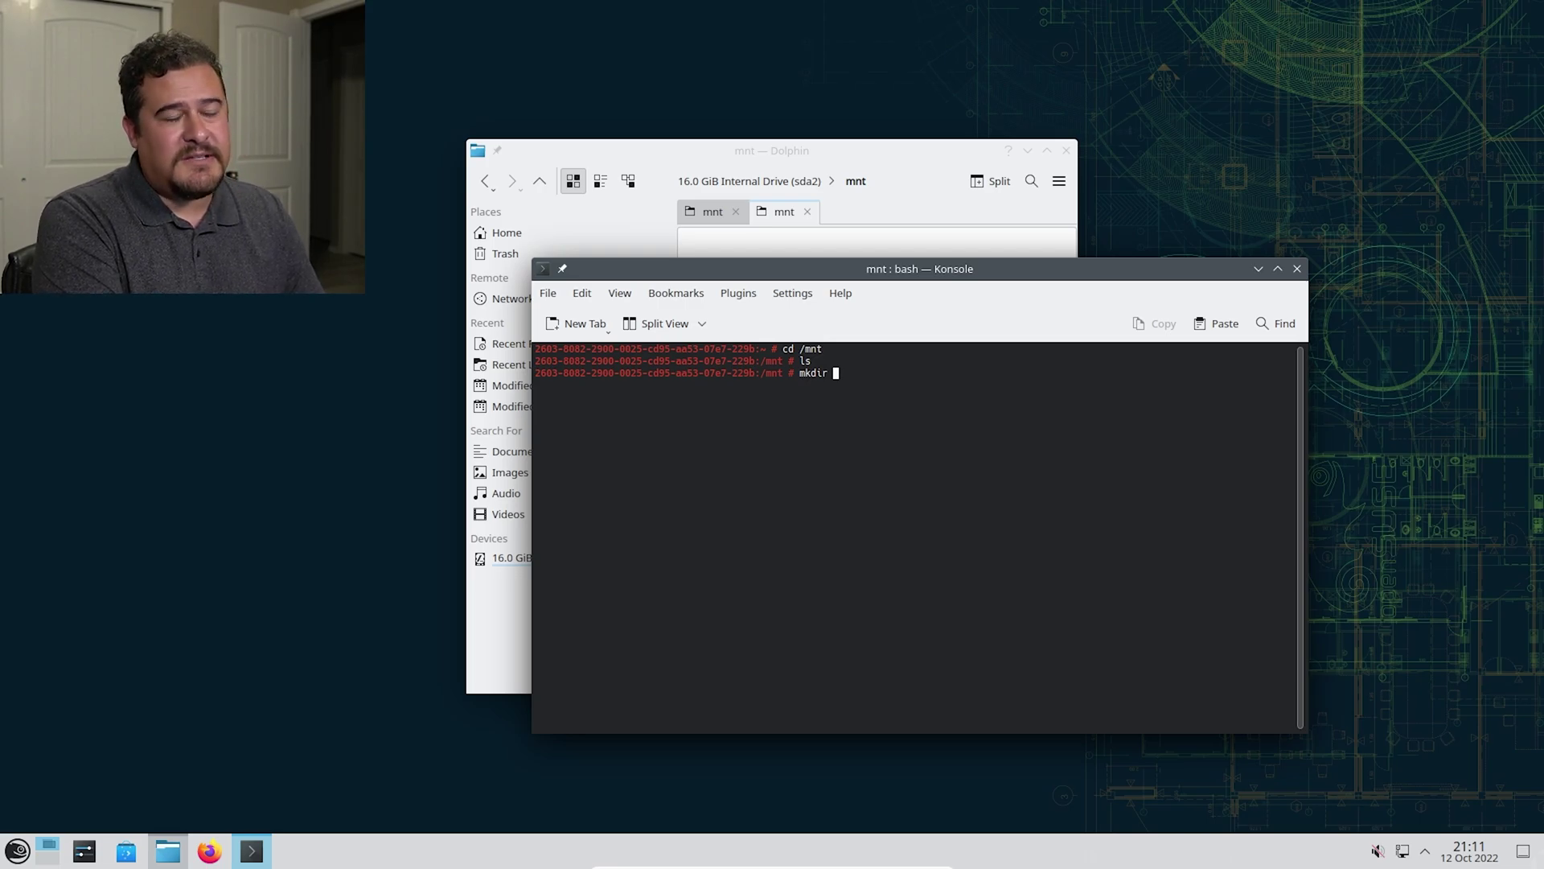
{"action": "type", "text": "share"}
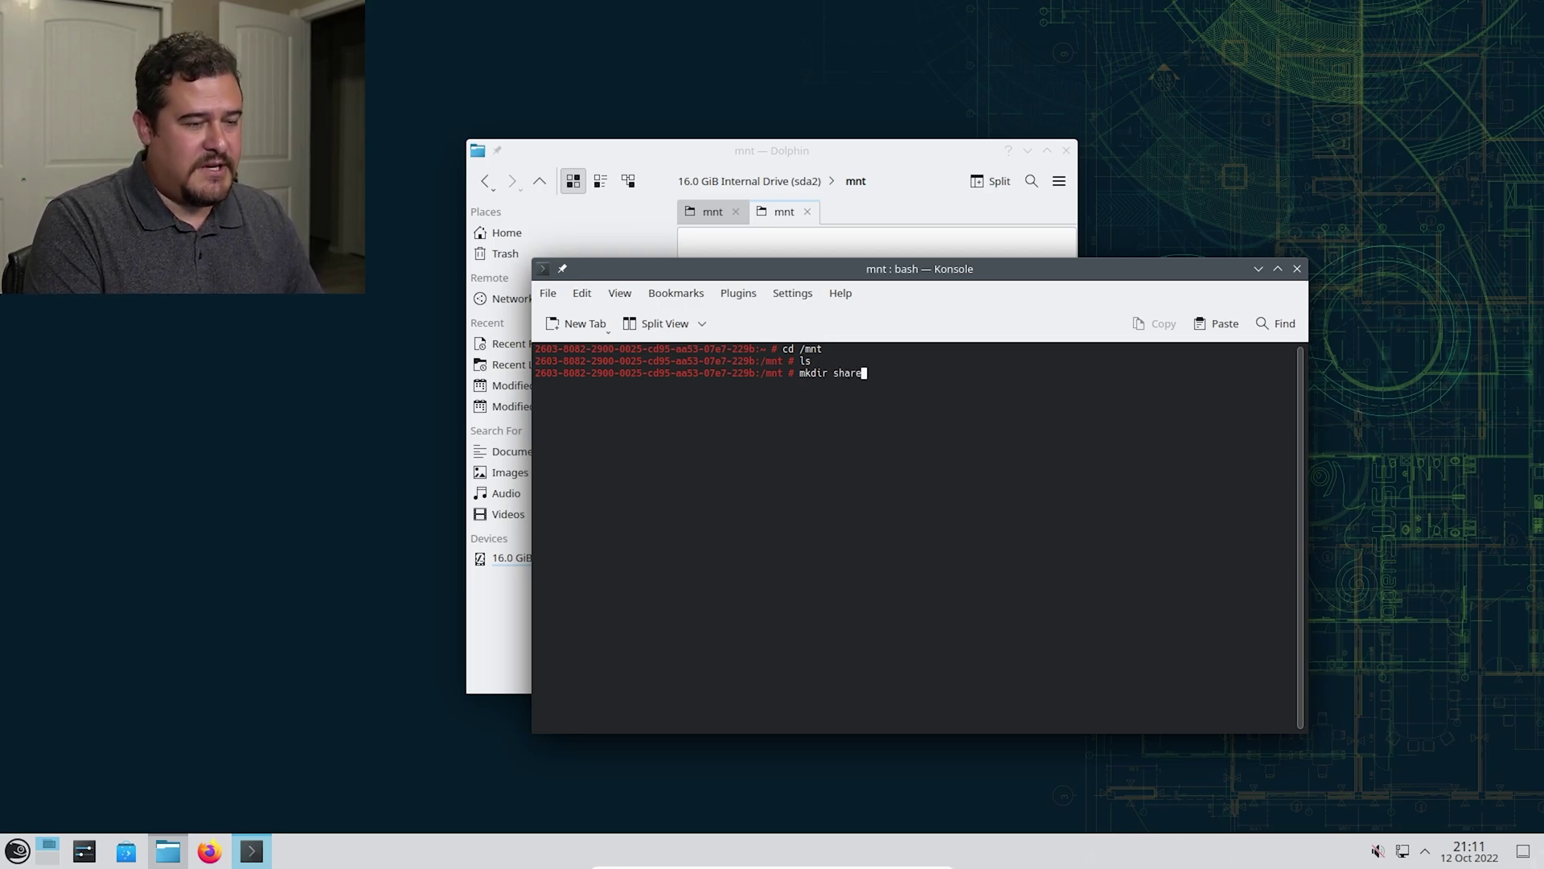
{"action": "key", "text": "Return"}
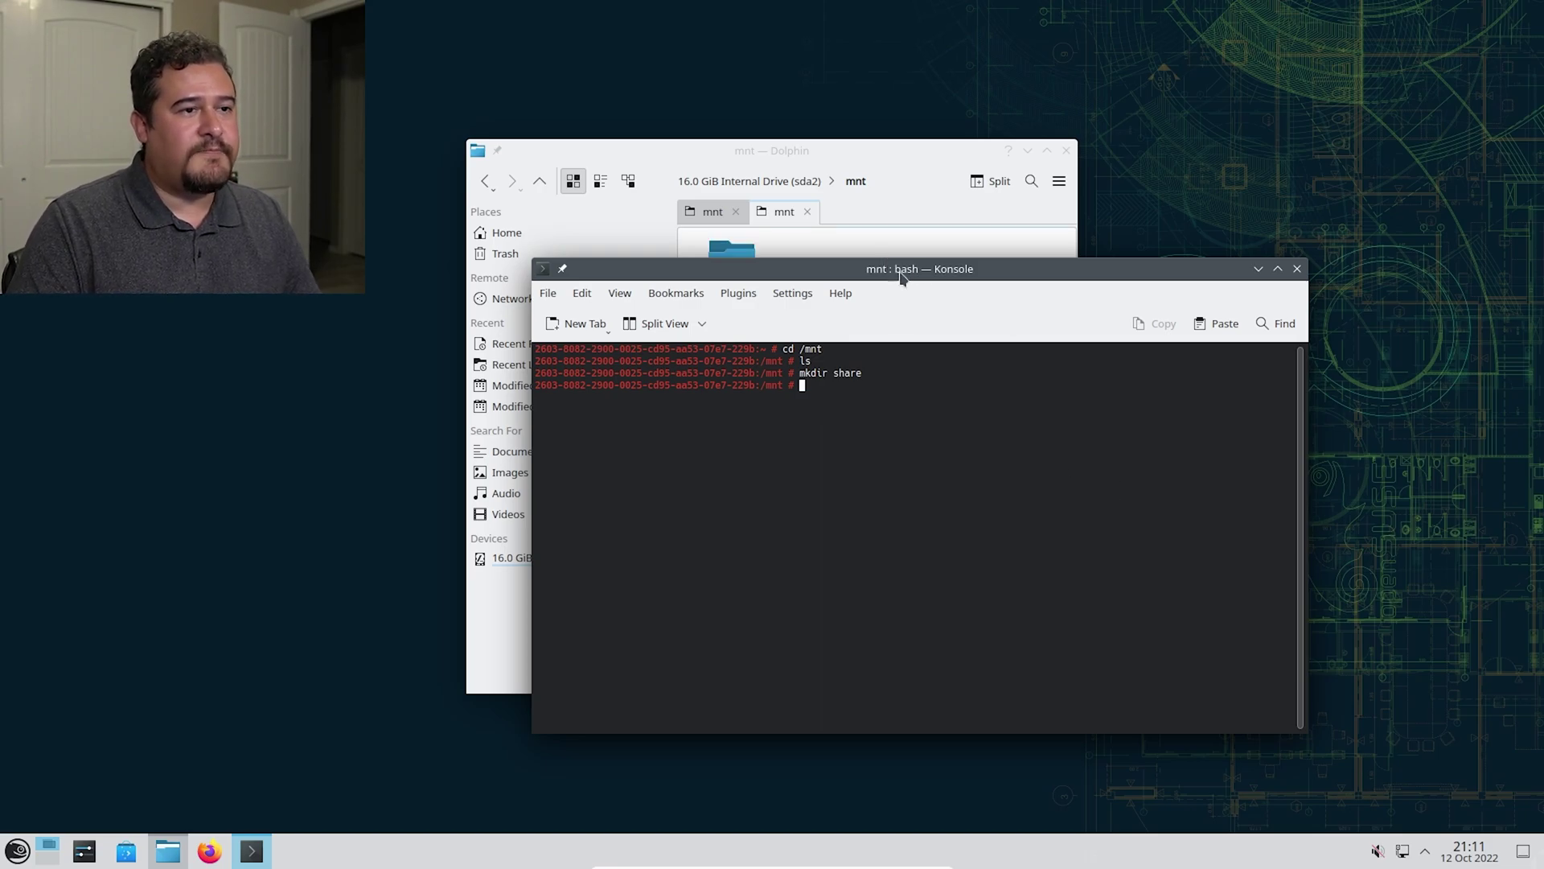
{"action": "left_click_drag", "start_coordinate": [900, 275], "coordinate": [1123, 330]}
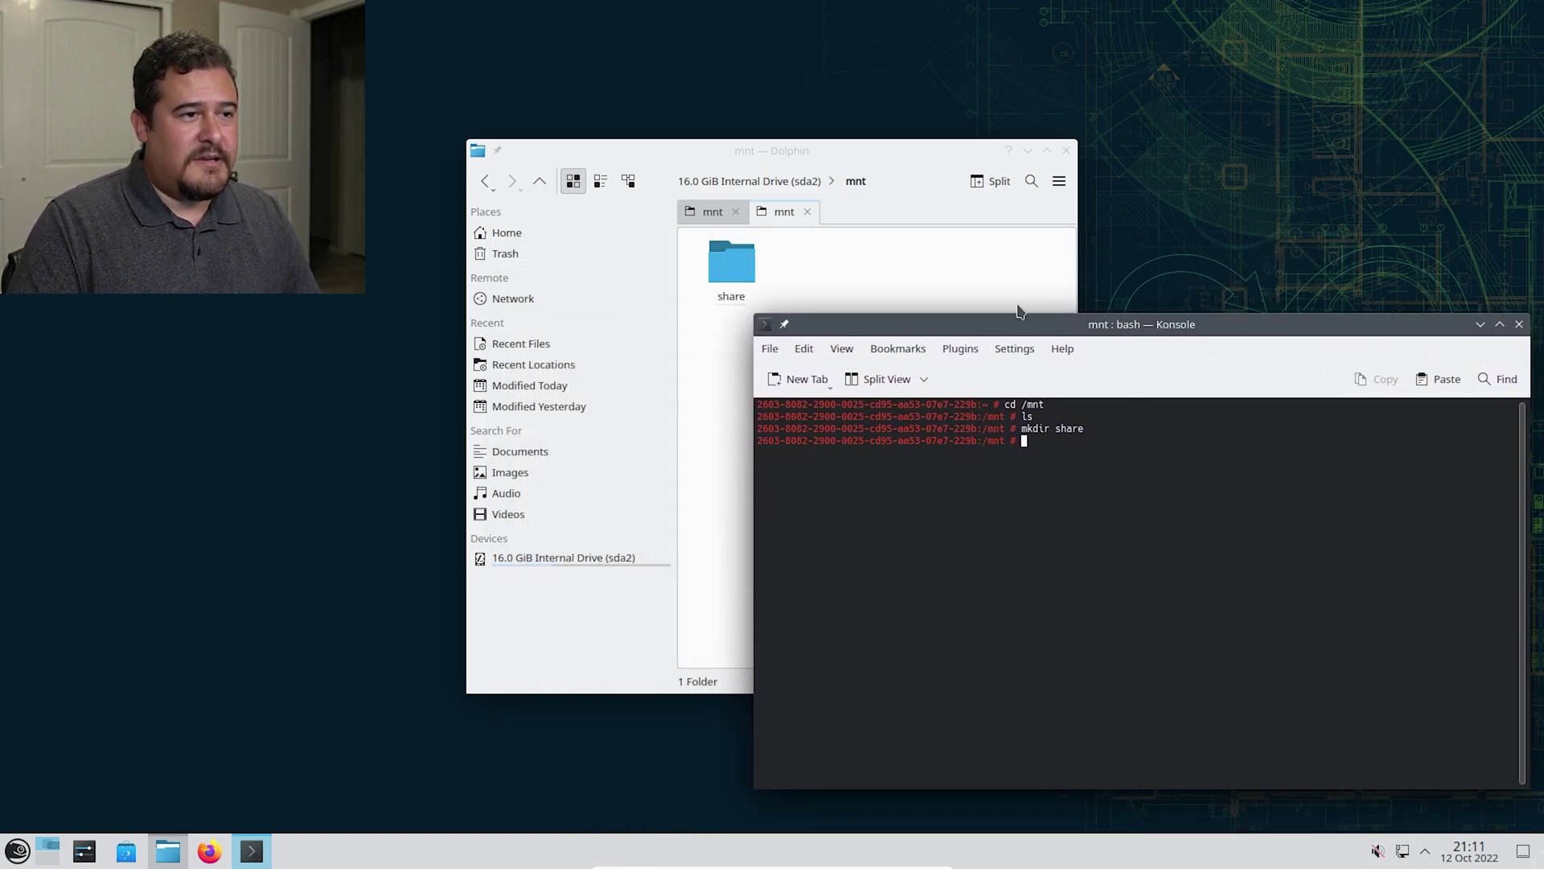
{"action": "left_click", "coordinate": [832, 156]}
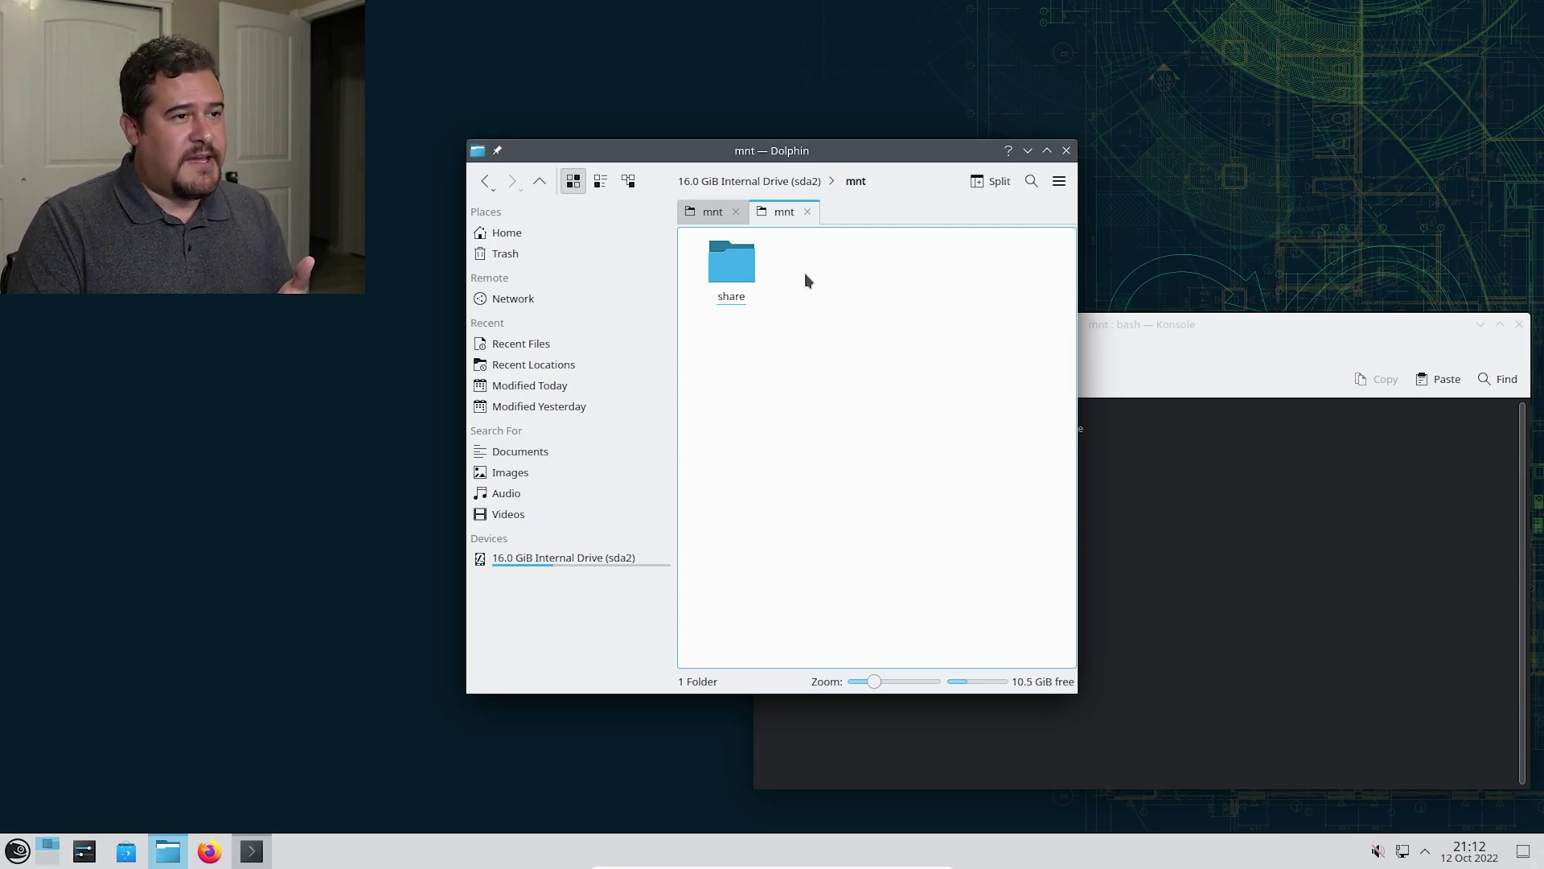
Step: Set the share folder's permissions so Others can view and modify content
{"action": "right_click", "coordinate": [725, 275]}
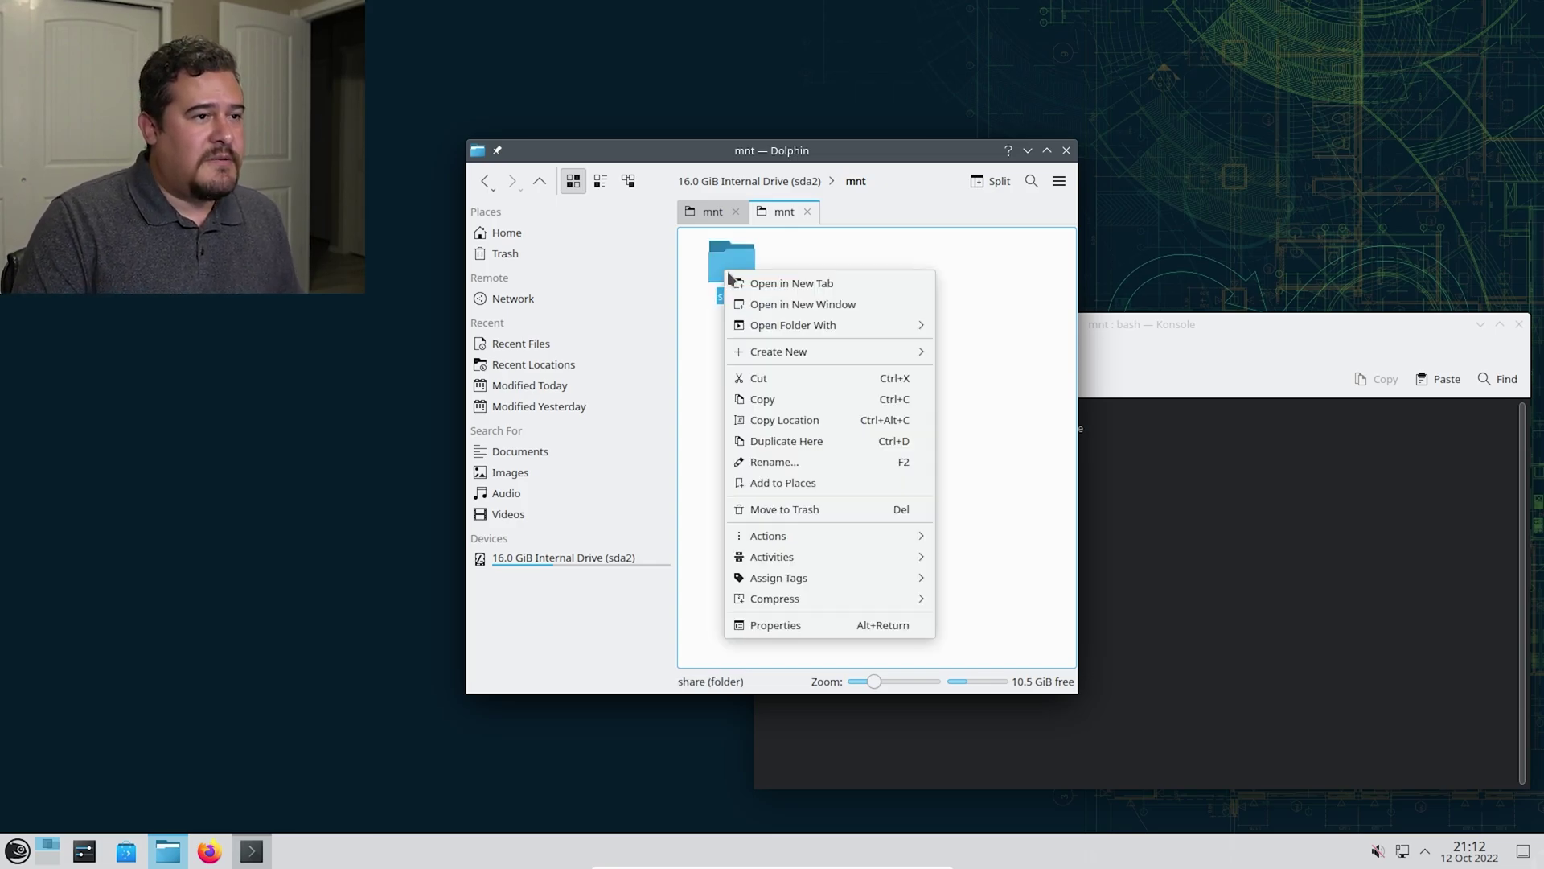
{"action": "left_click", "coordinate": [806, 629]}
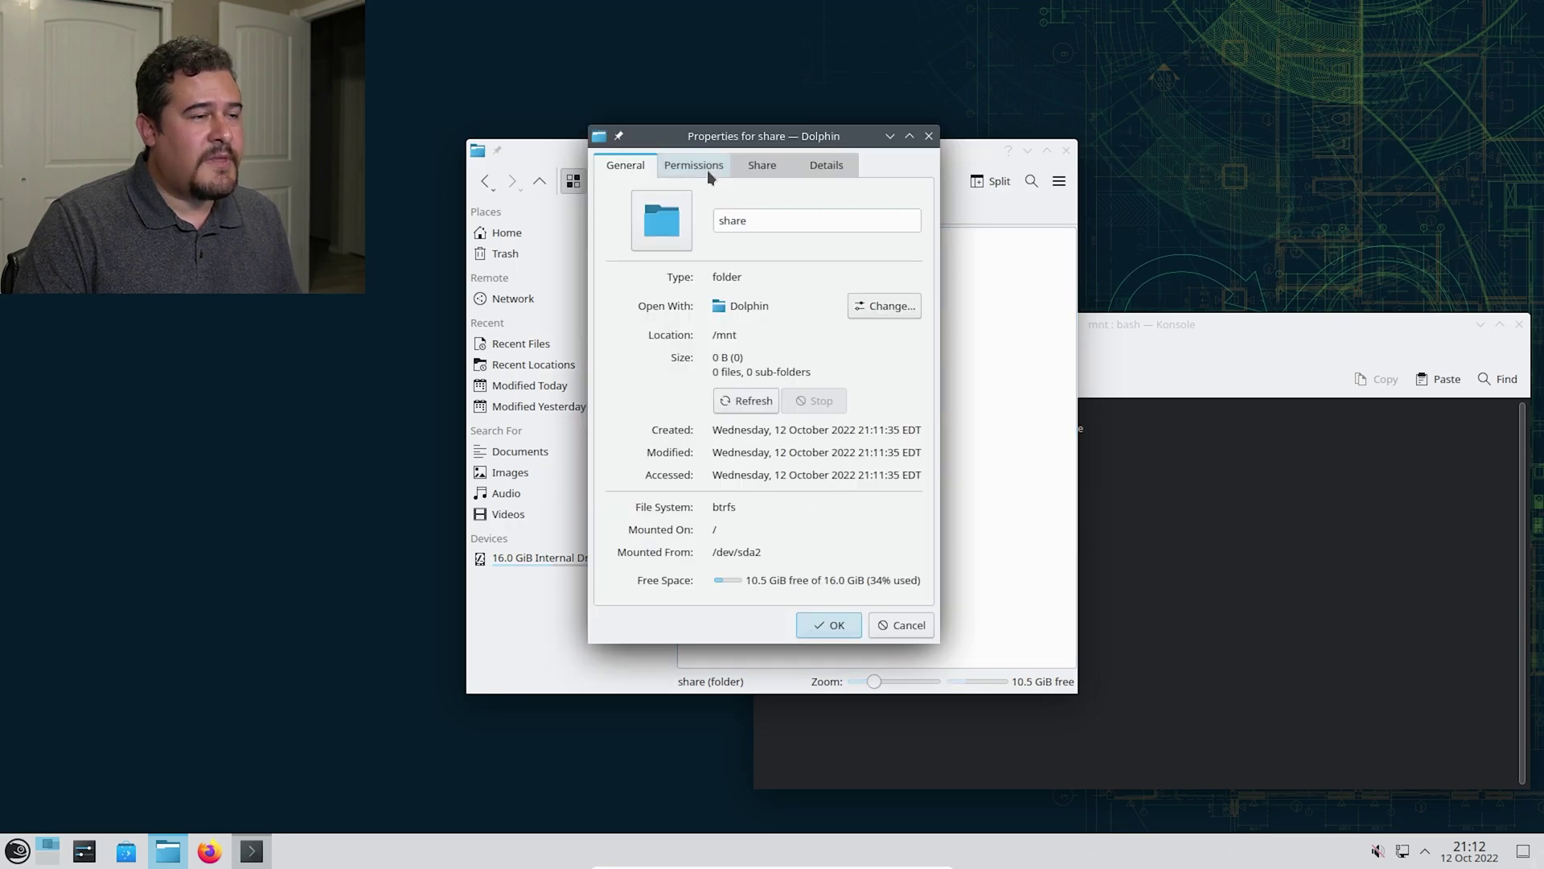
{"action": "left_click", "coordinate": [709, 173]}
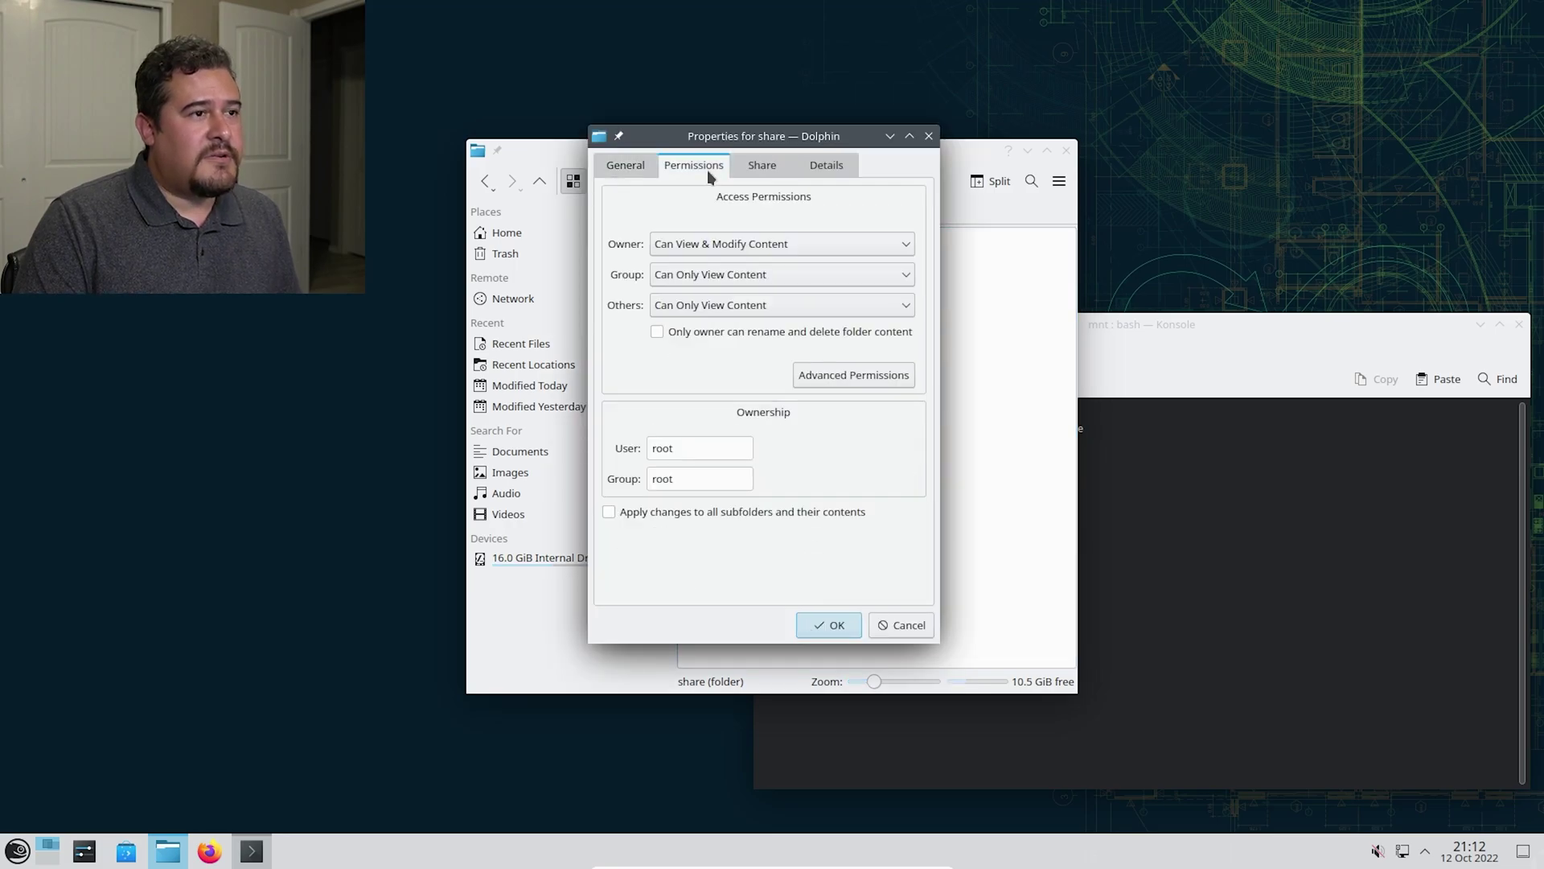
{"action": "left_click", "coordinate": [717, 310]}
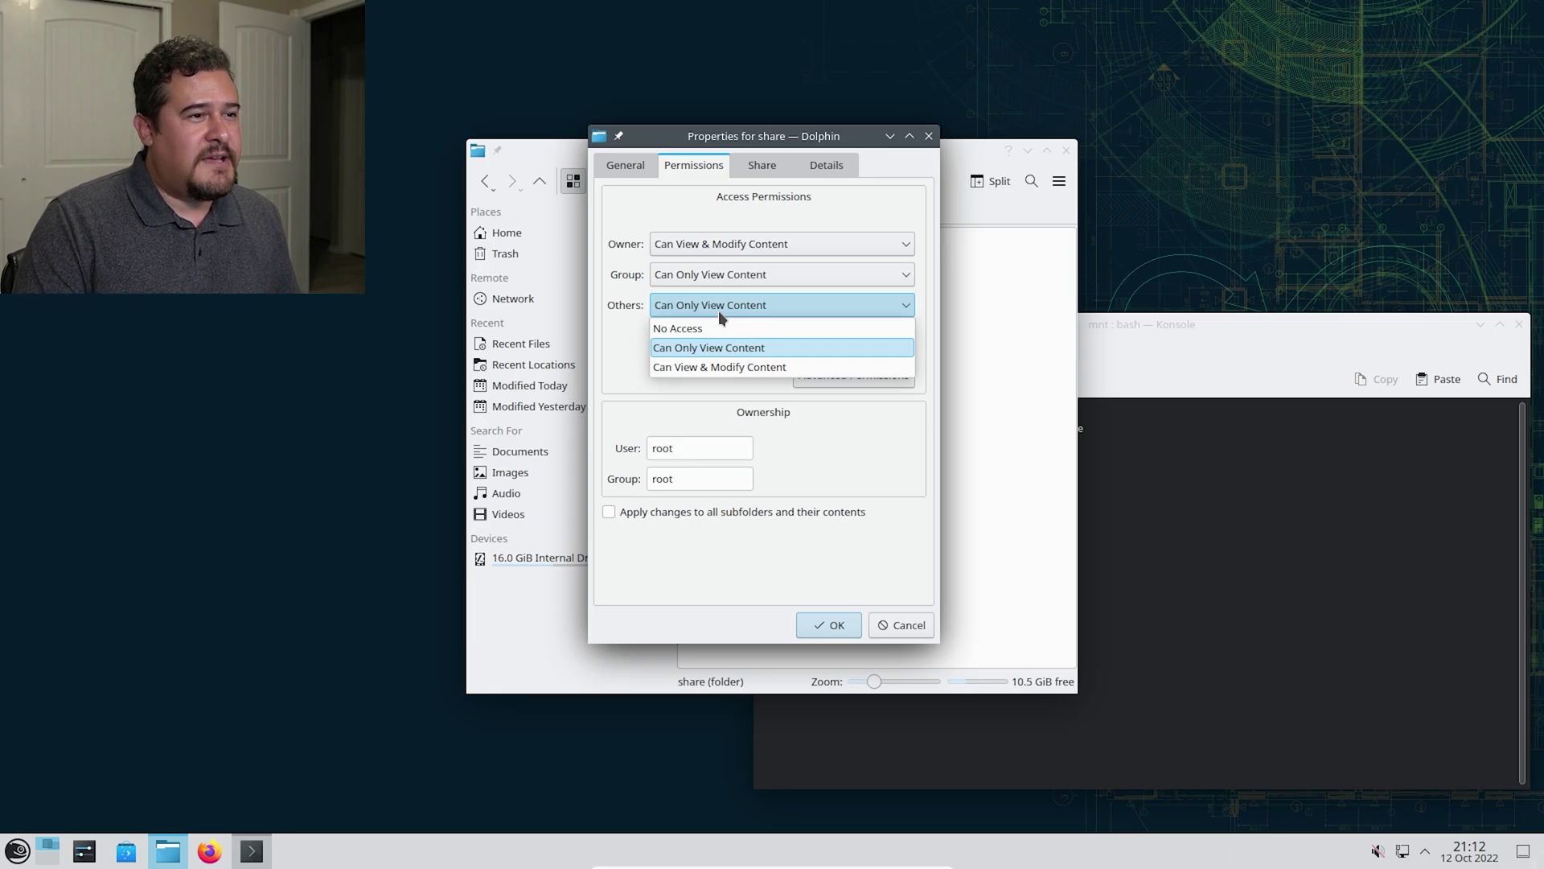
{"action": "left_click", "coordinate": [697, 369]}
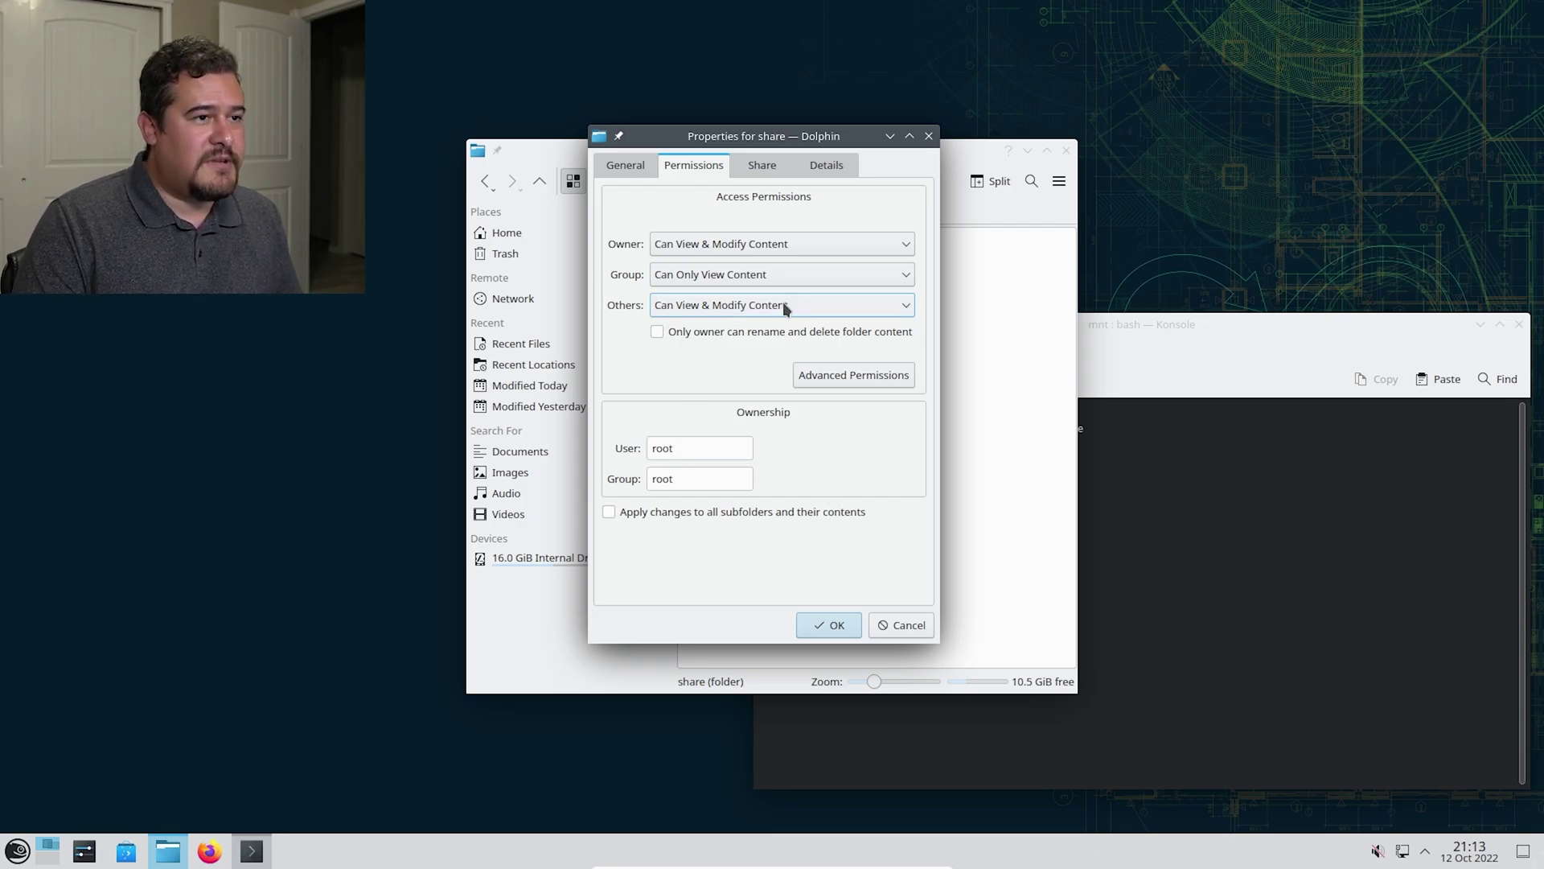
{"action": "left_click", "coordinate": [825, 624]}
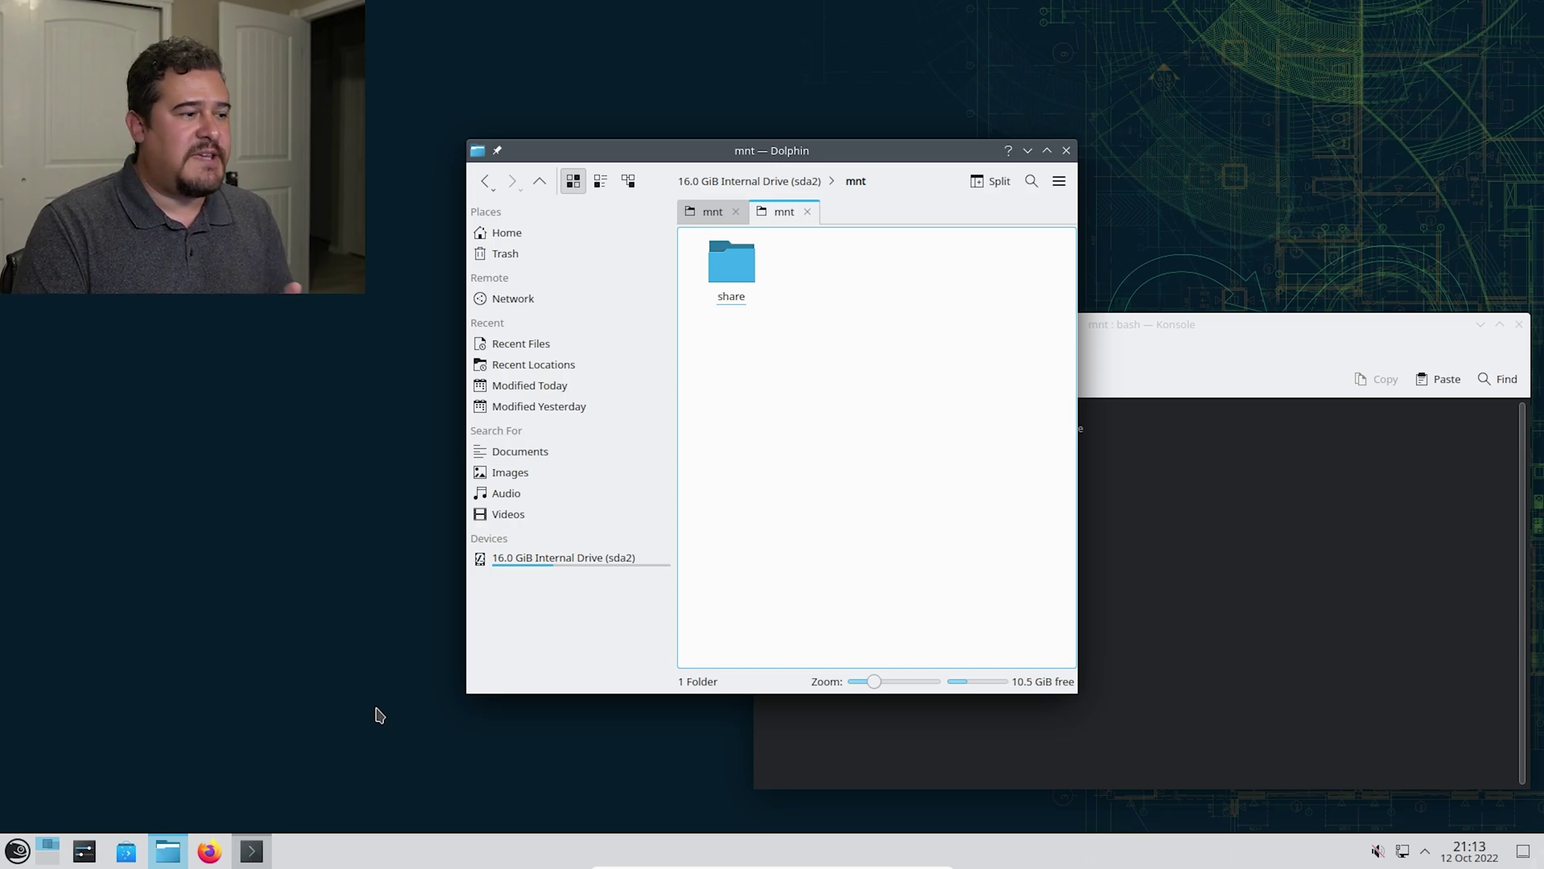
Step: Start YaST via the launcher search 'yast' and open System > Samba Server's start-up settings
{"action": "left_click", "coordinate": [17, 850]}
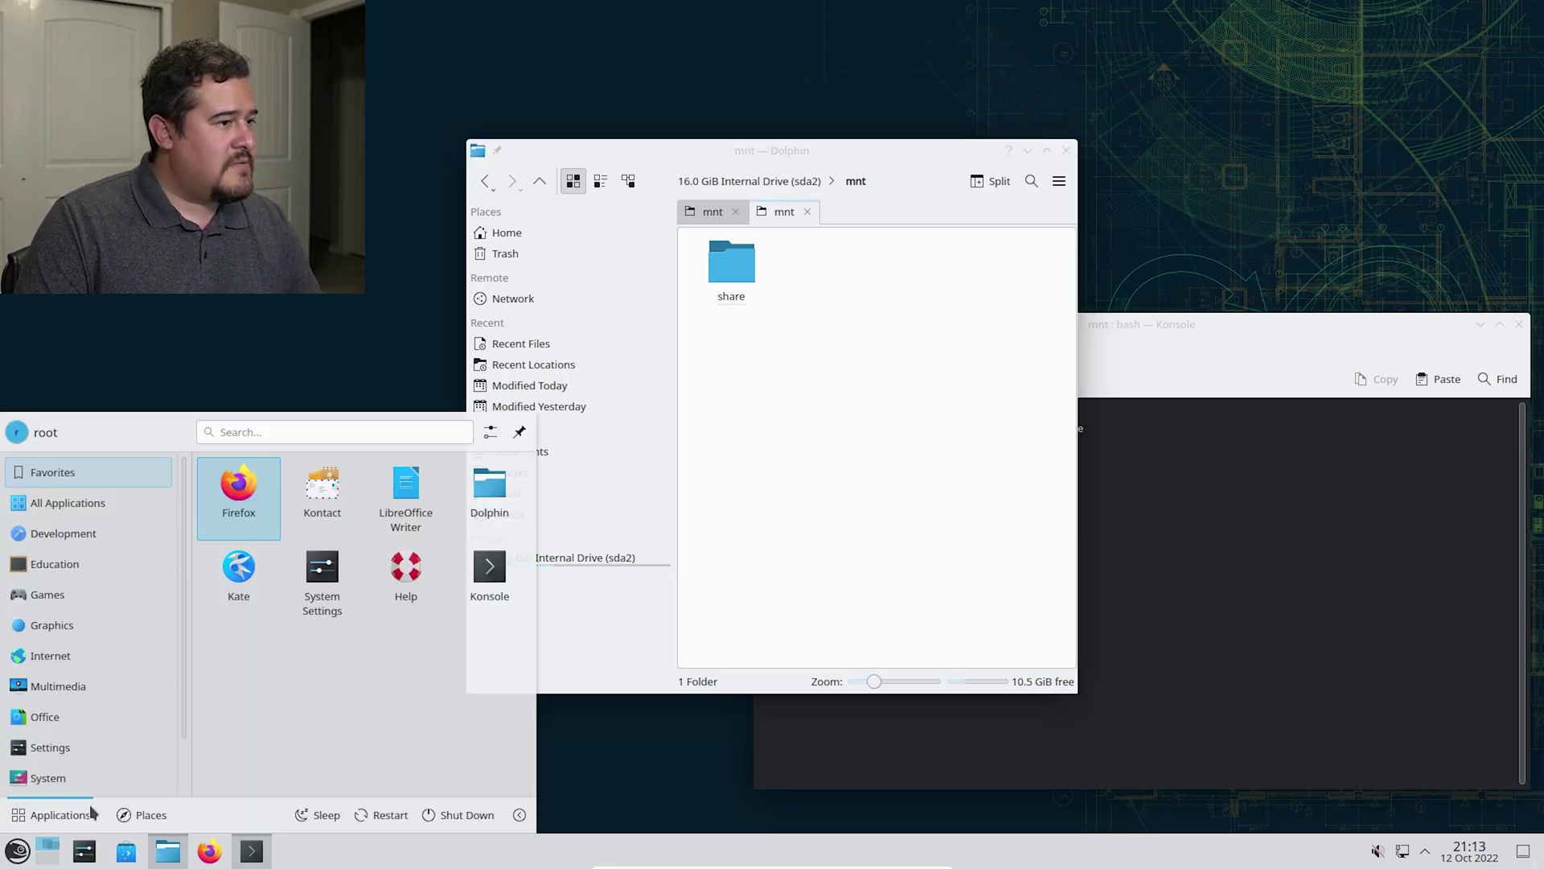
{"action": "type", "text": "yast"}
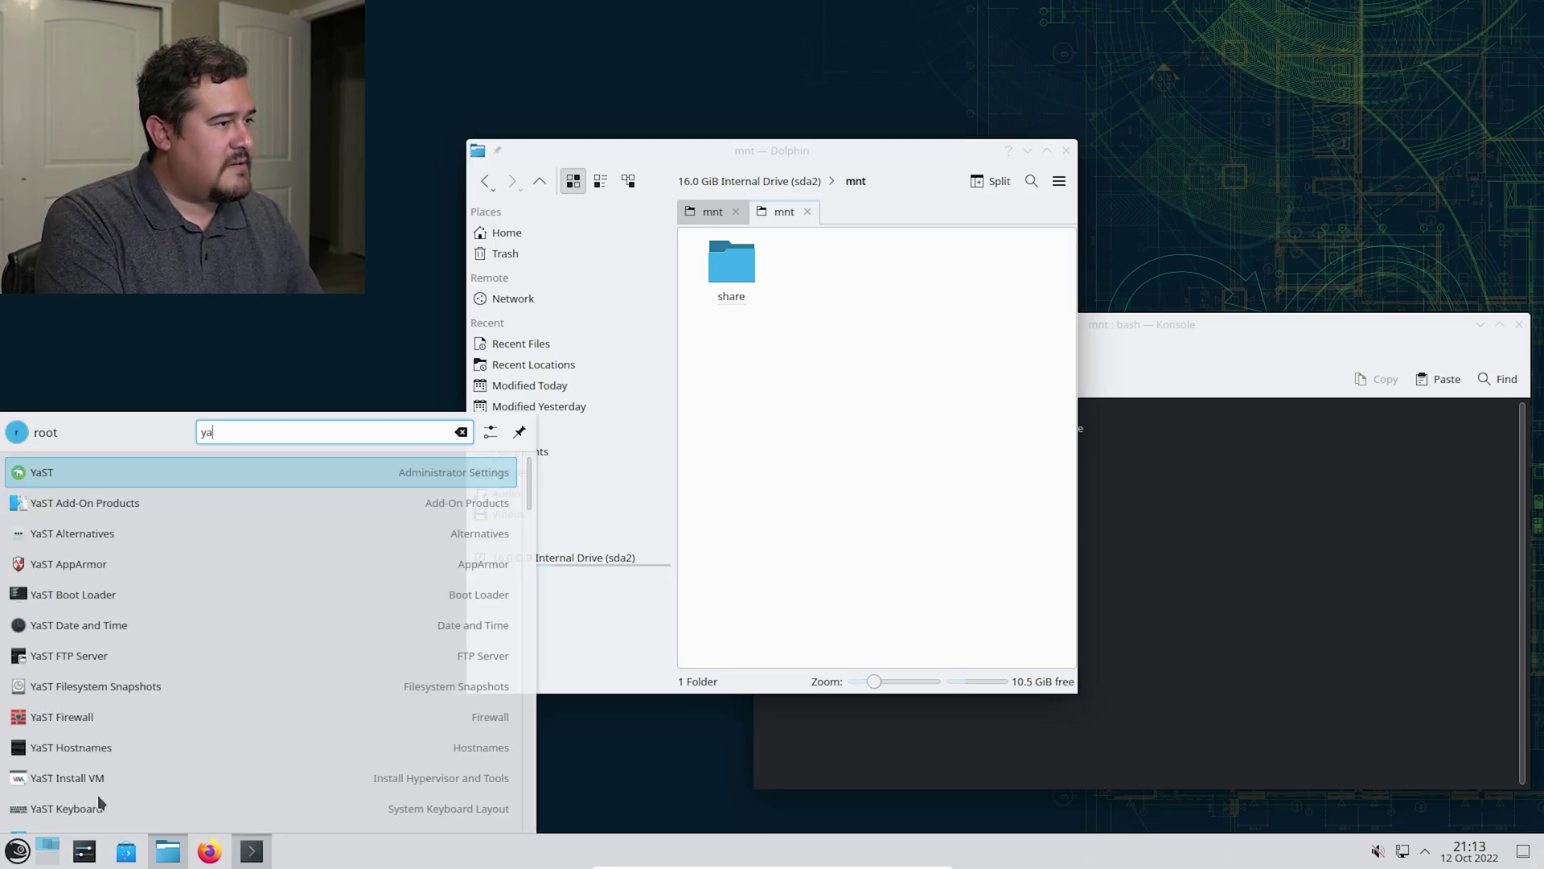
{"action": "left_click", "coordinate": [94, 478]}
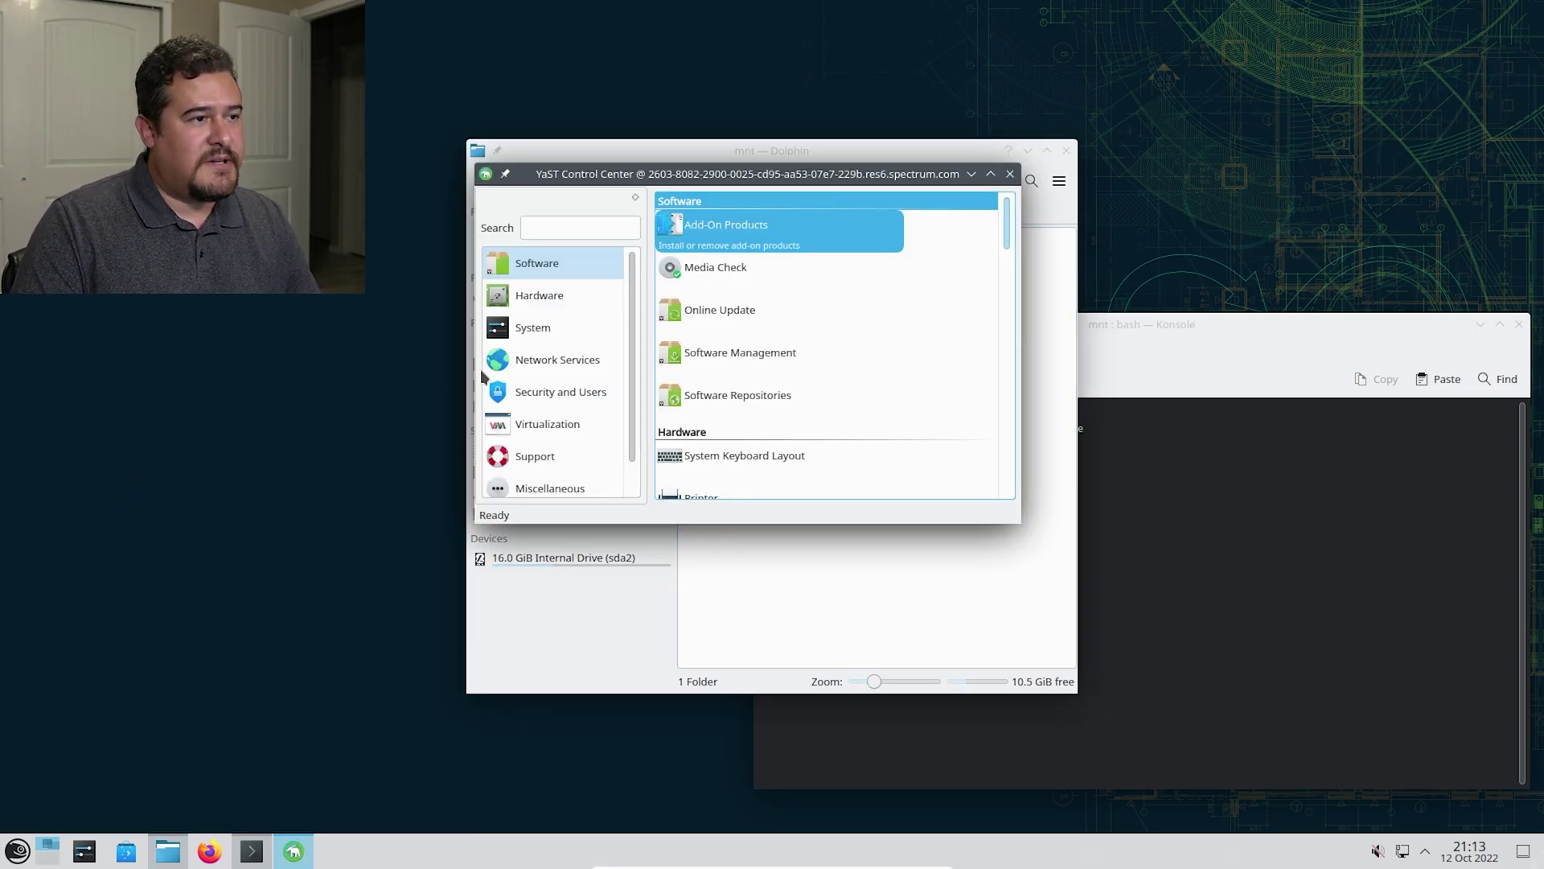
{"action": "left_click", "coordinate": [553, 333]}
{"action": "scroll", "coordinate": [781, 356], "scroll_direction": "down", "scroll_amount": 4}
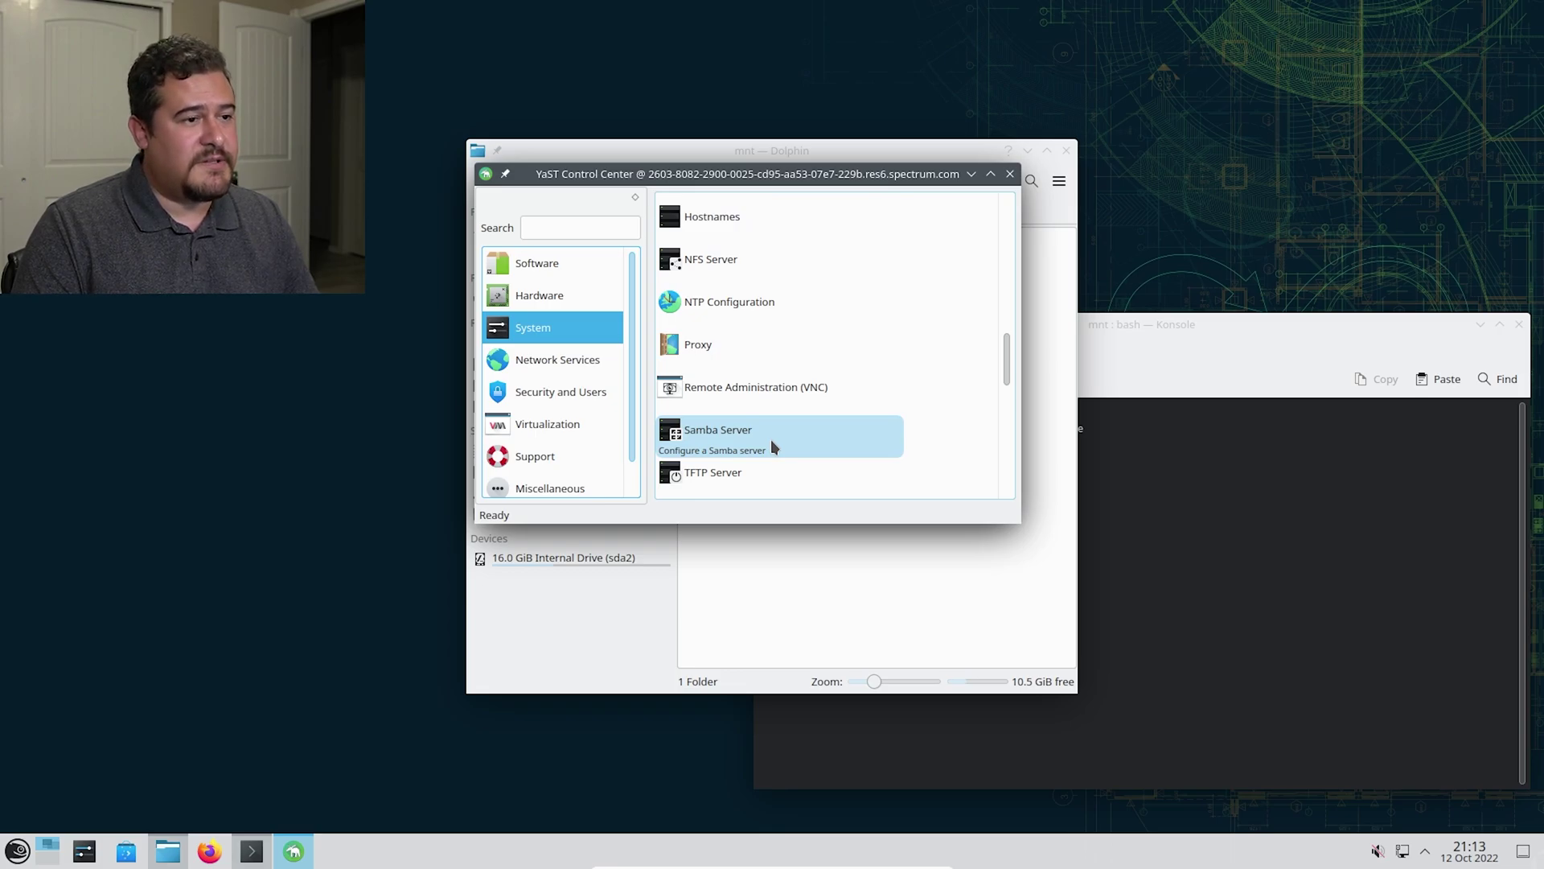
{"action": "left_click", "coordinate": [771, 439]}
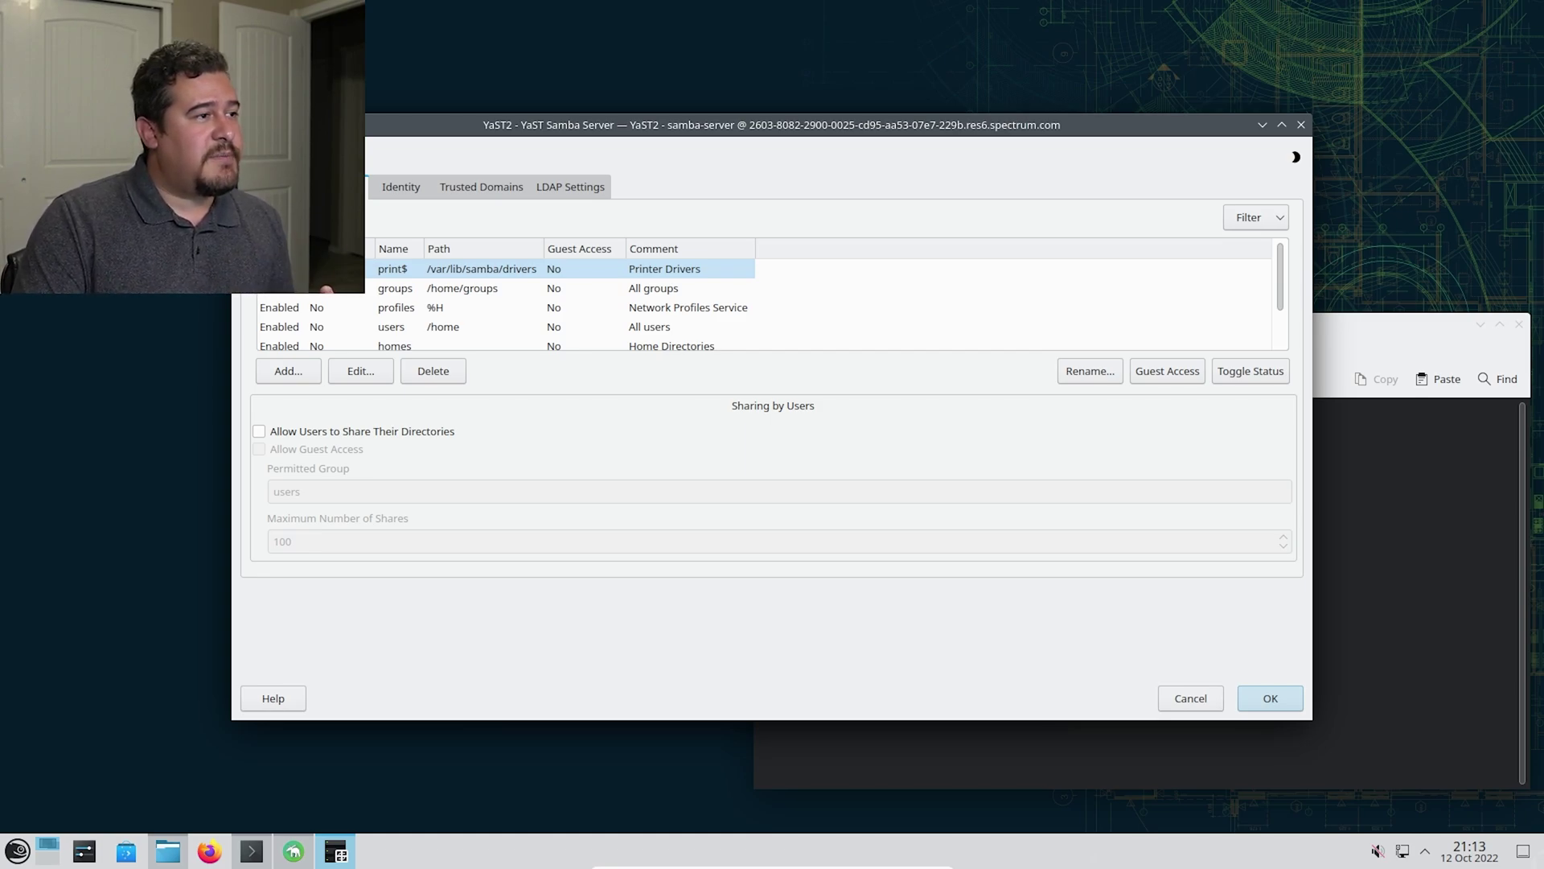
{"action": "left_click", "coordinate": [290, 187]}
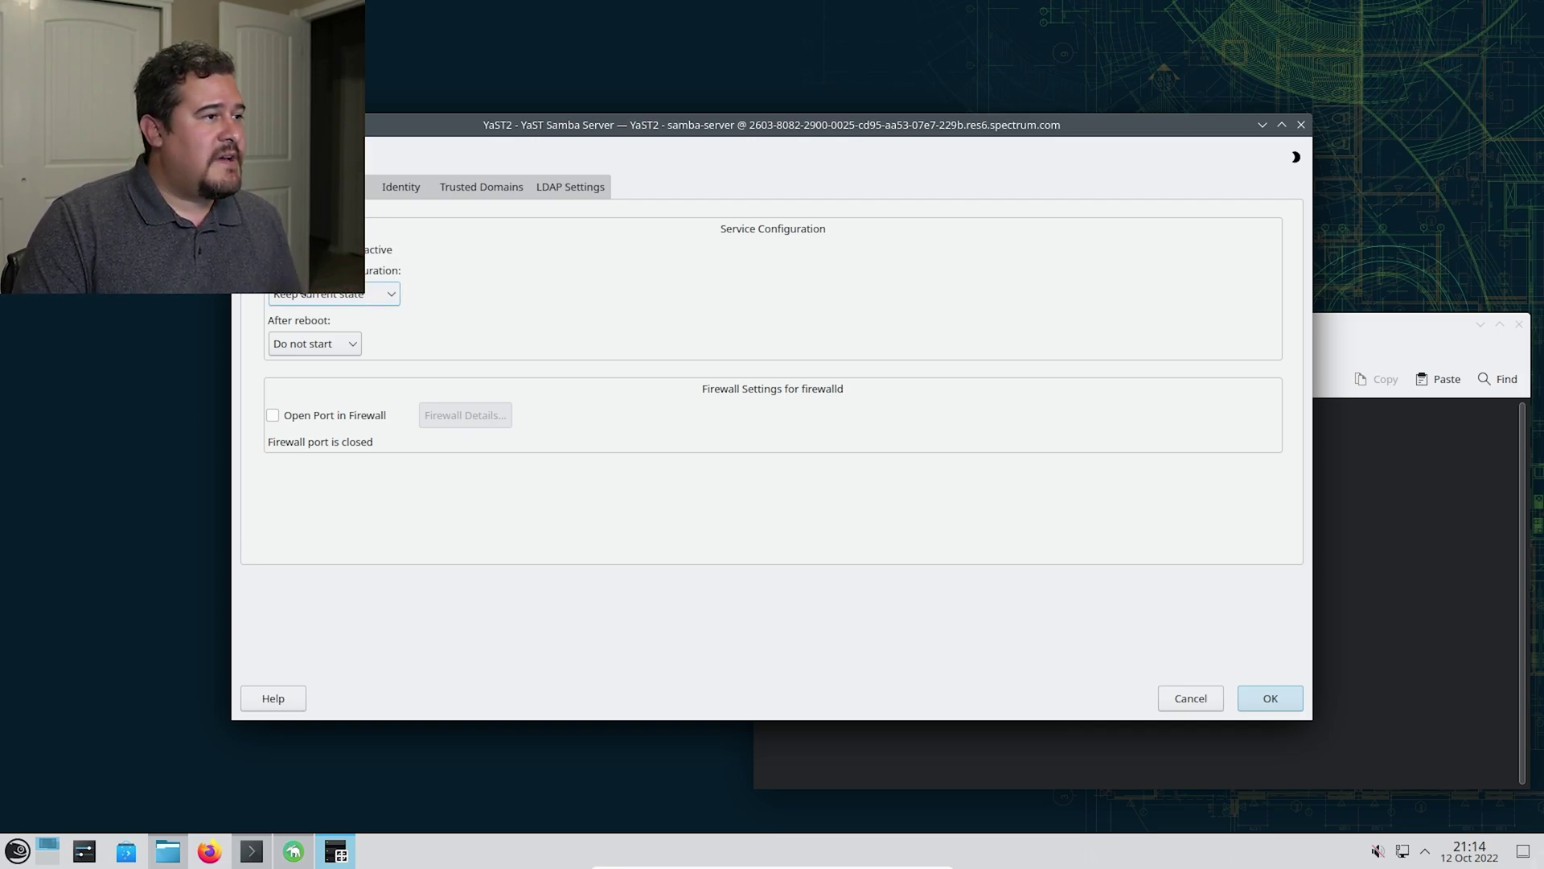
Step: Set Samba to start now and on boot with its firewall port open, then add a share
{"action": "left_click", "coordinate": [386, 292]}
{"action": "left_click", "coordinate": [350, 317]}
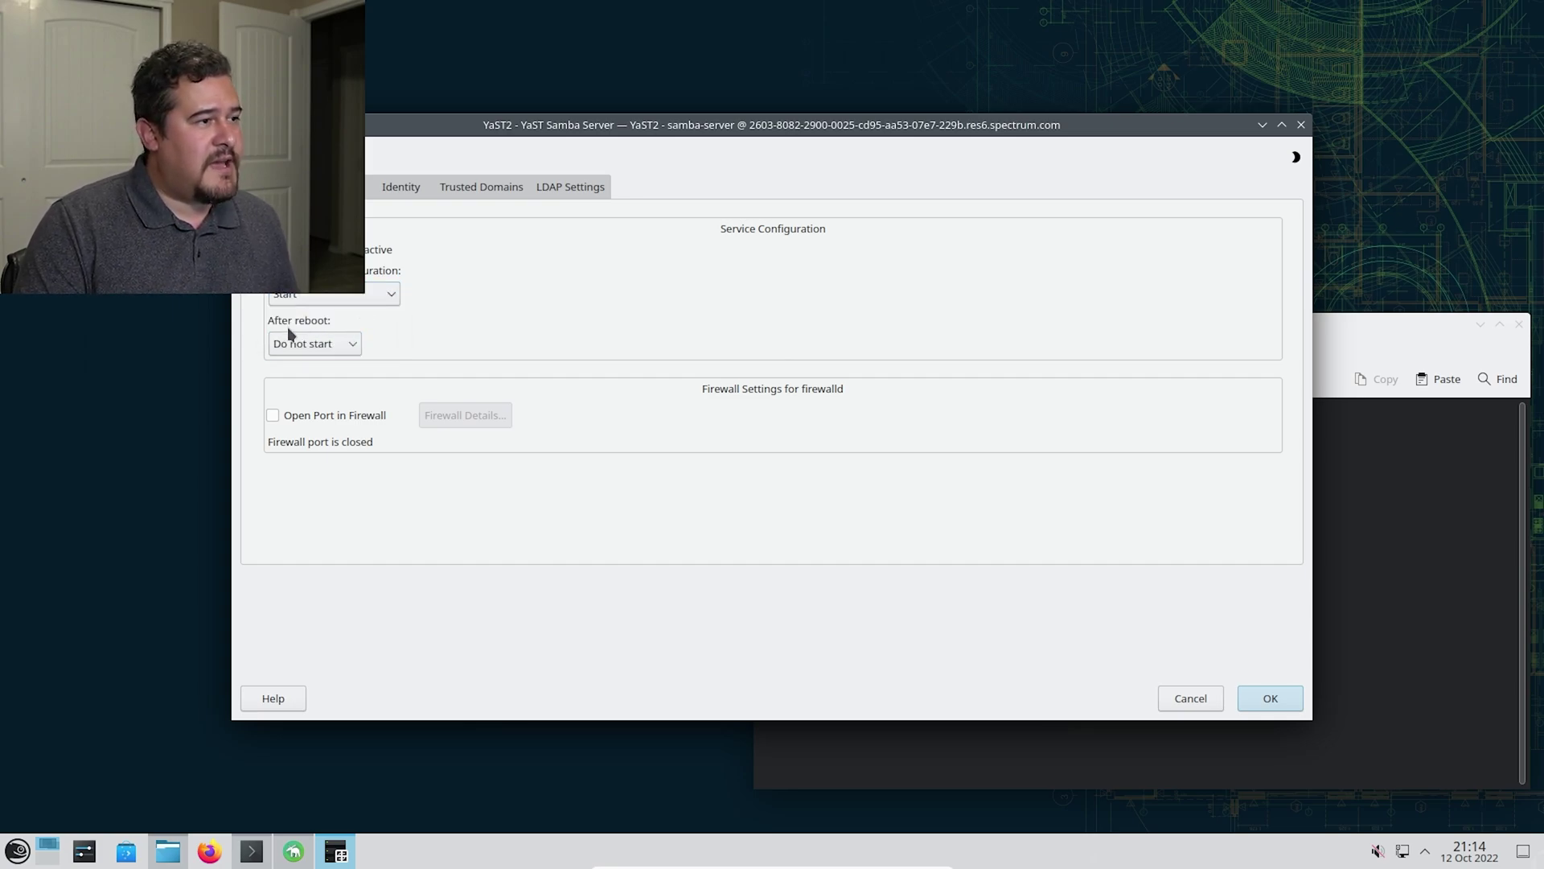
{"action": "left_click", "coordinate": [345, 348]}
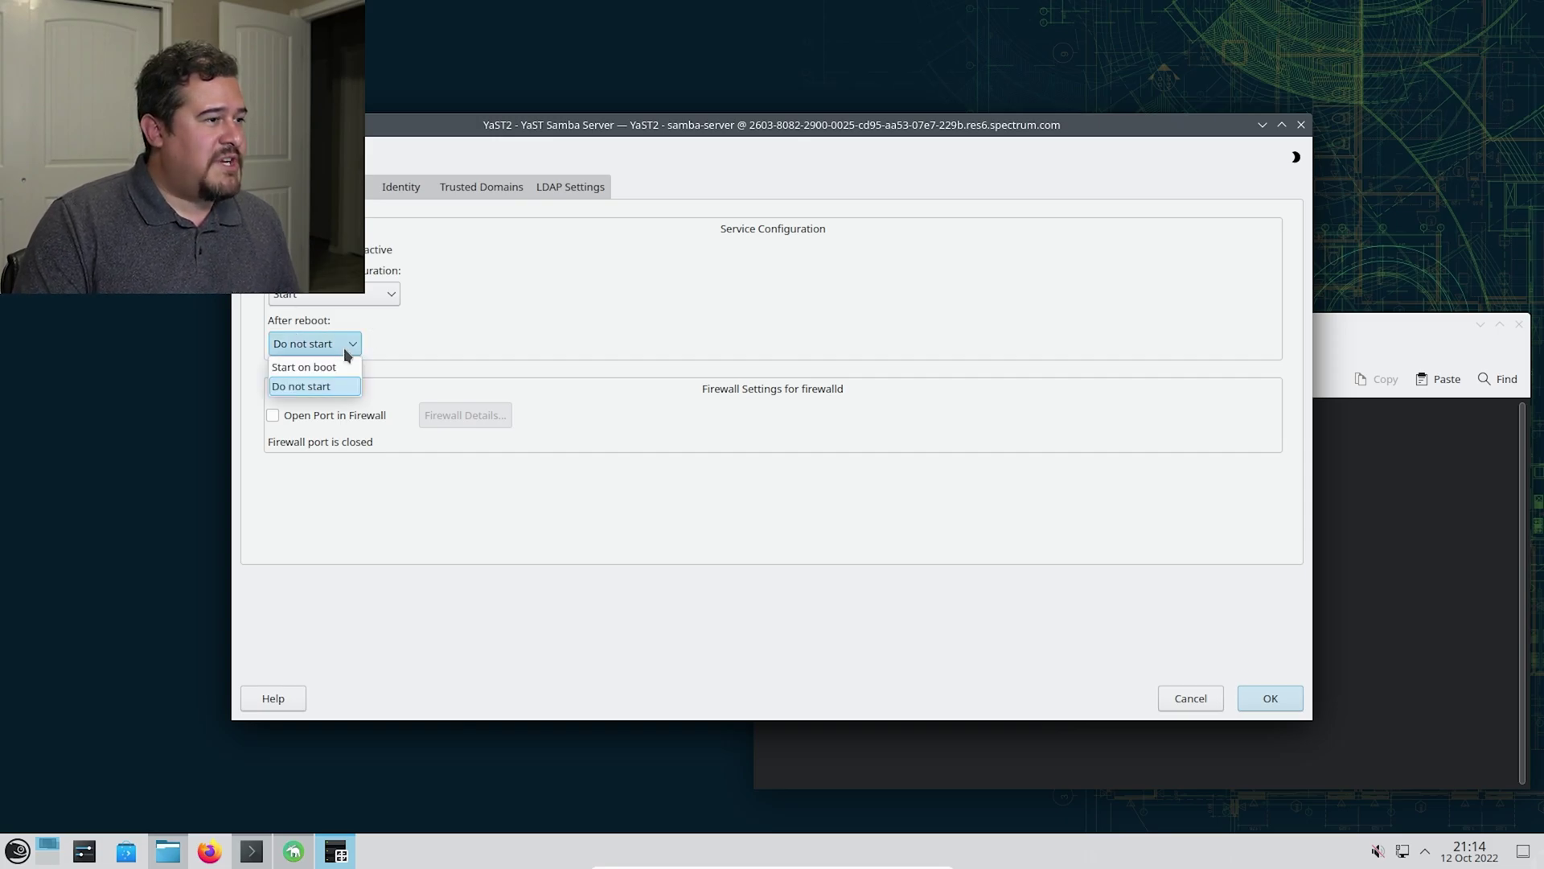
{"action": "left_click", "coordinate": [331, 366]}
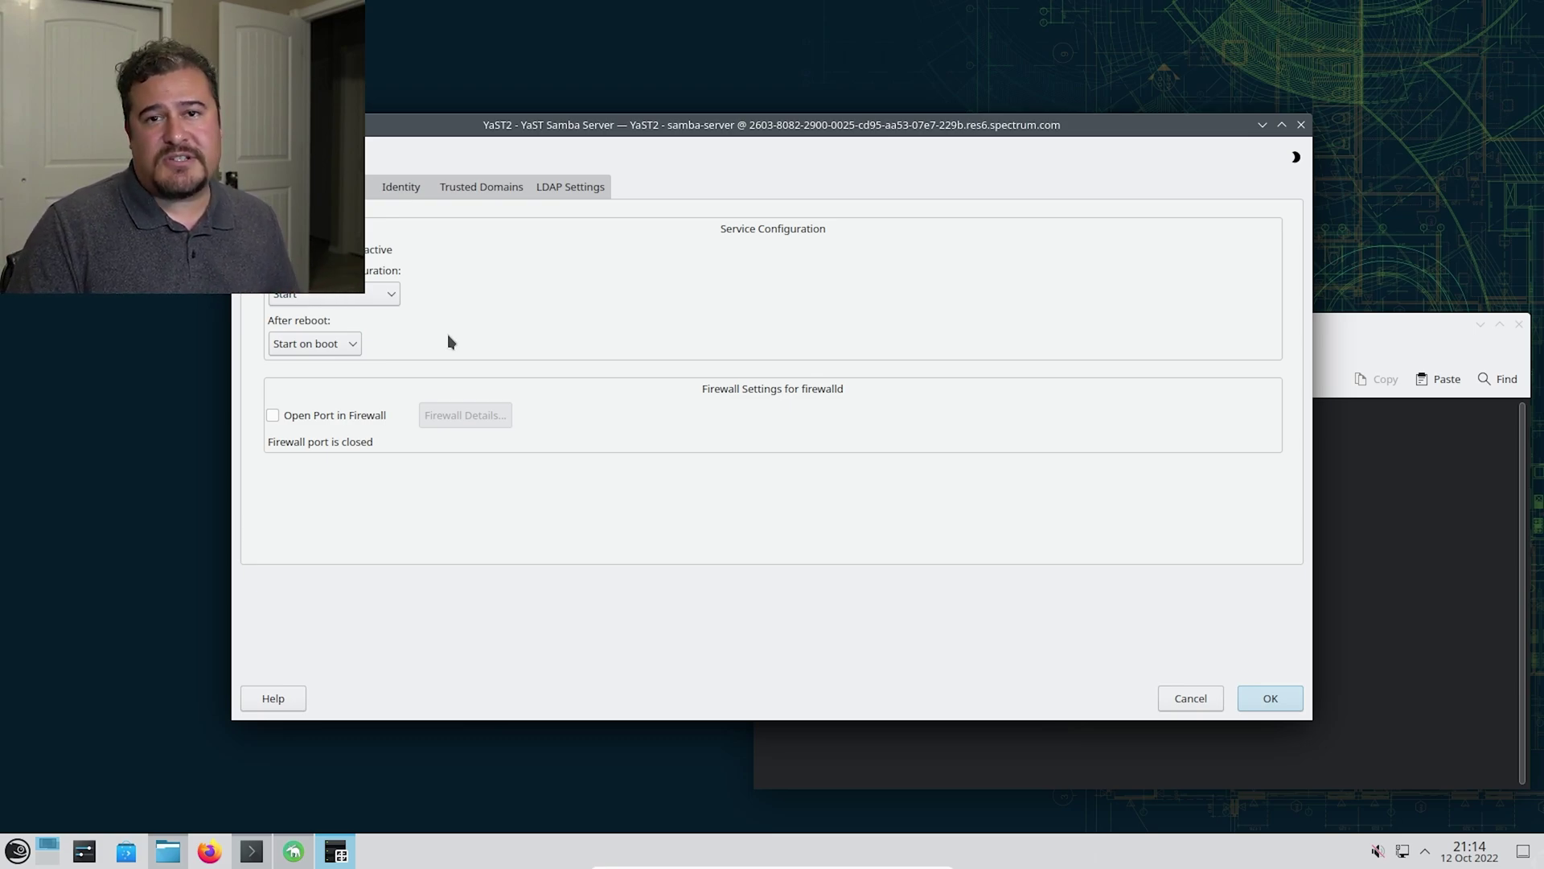
{"action": "left_click", "coordinate": [274, 418]}
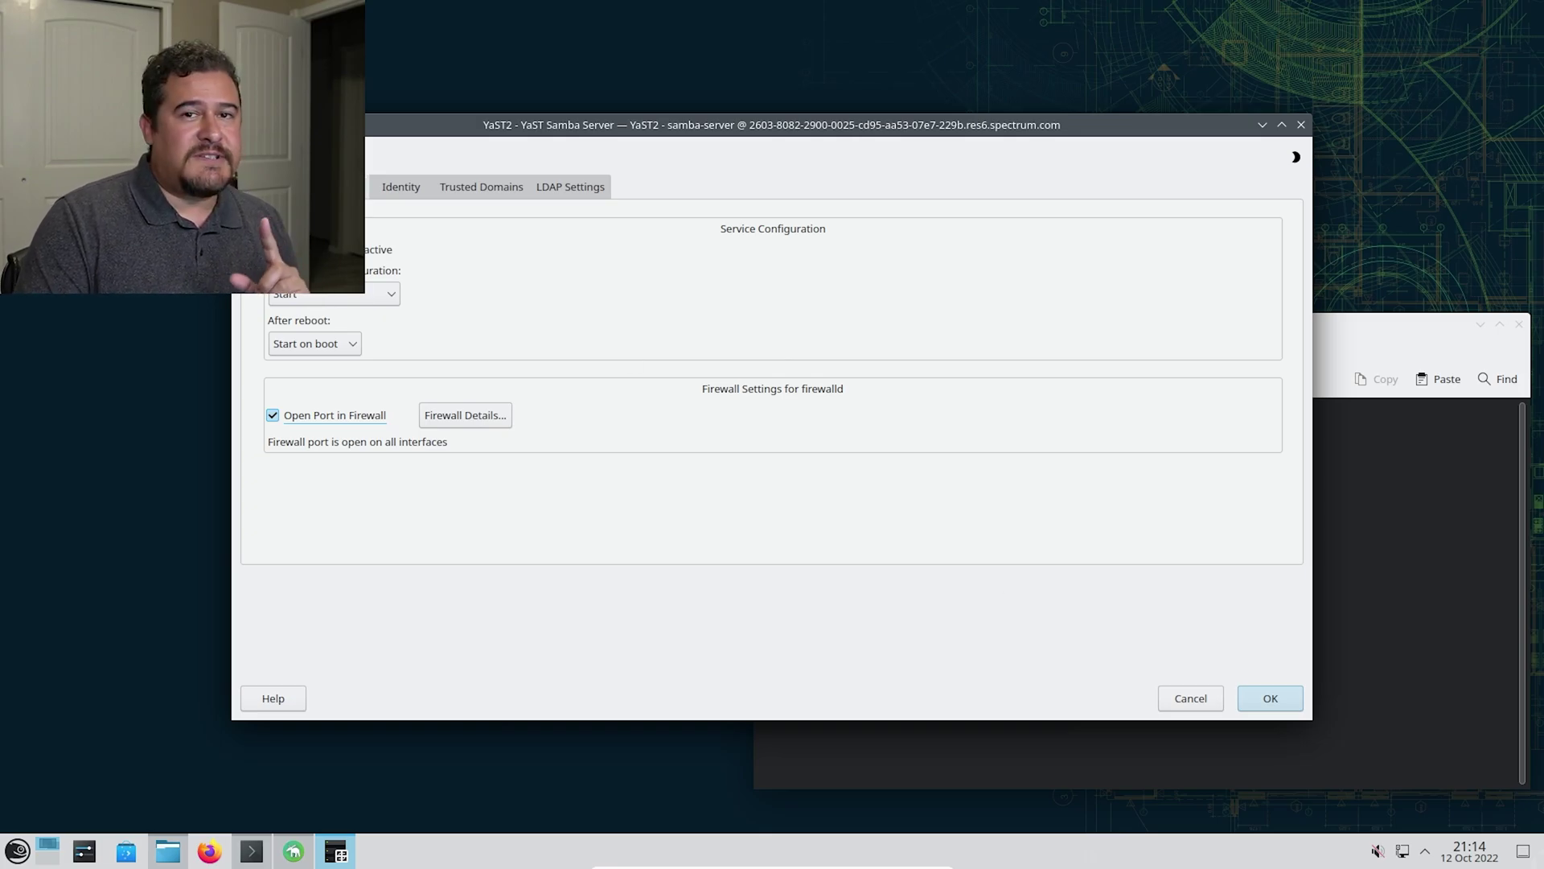
{"action": "key", "text": "ctrl+Tab"}
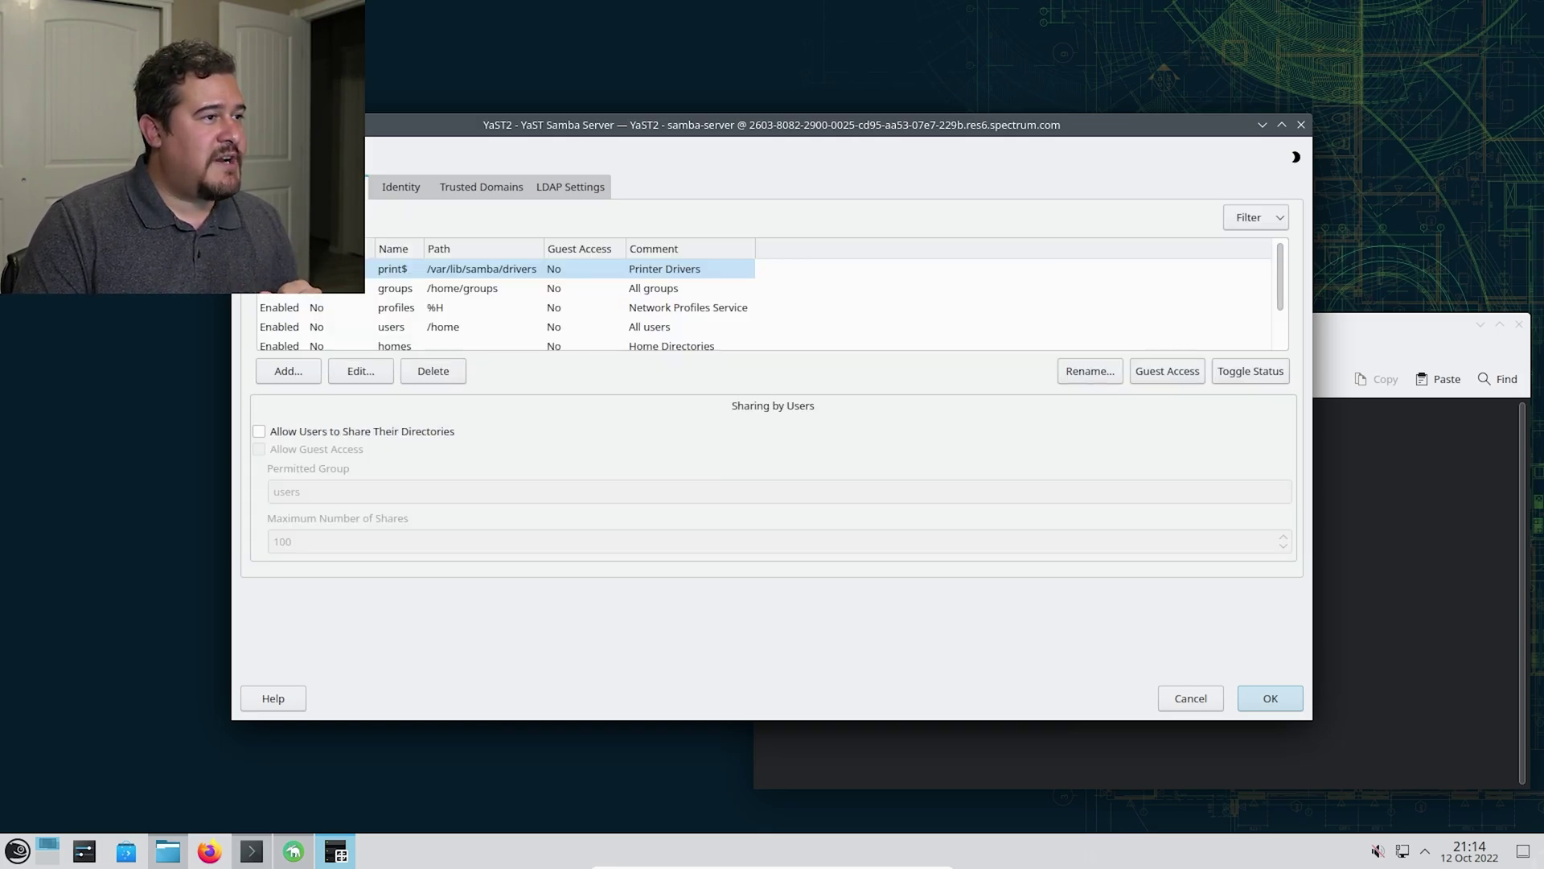
{"action": "left_click", "coordinate": [288, 371]}
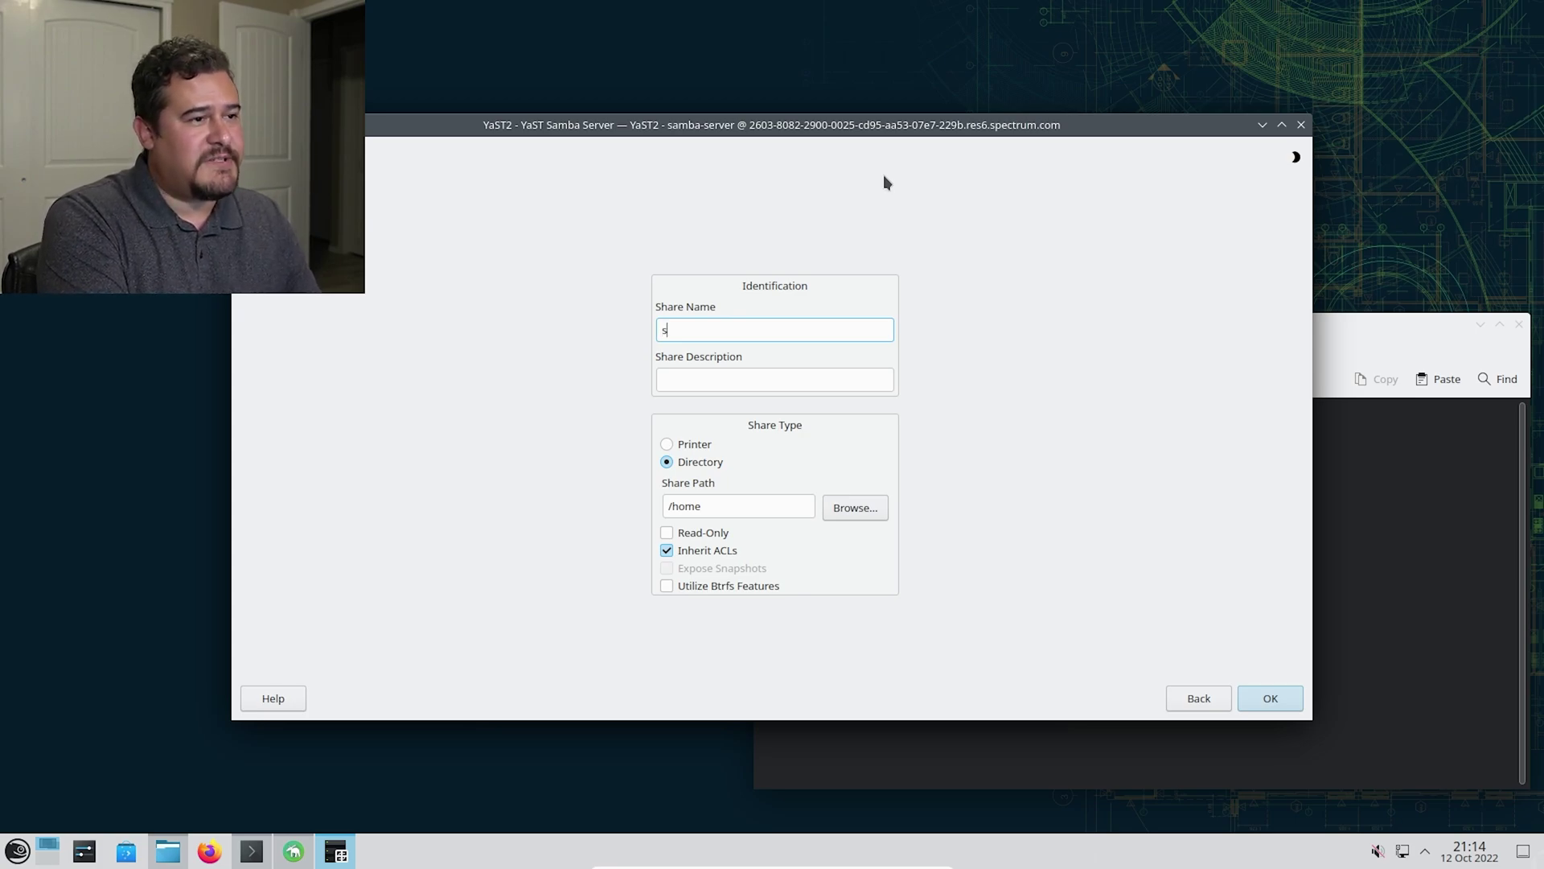
Step: Name the new share 'share' with the description 'share drive'
{"action": "type", "text": "hare"}
{"action": "key", "text": "Tab"}
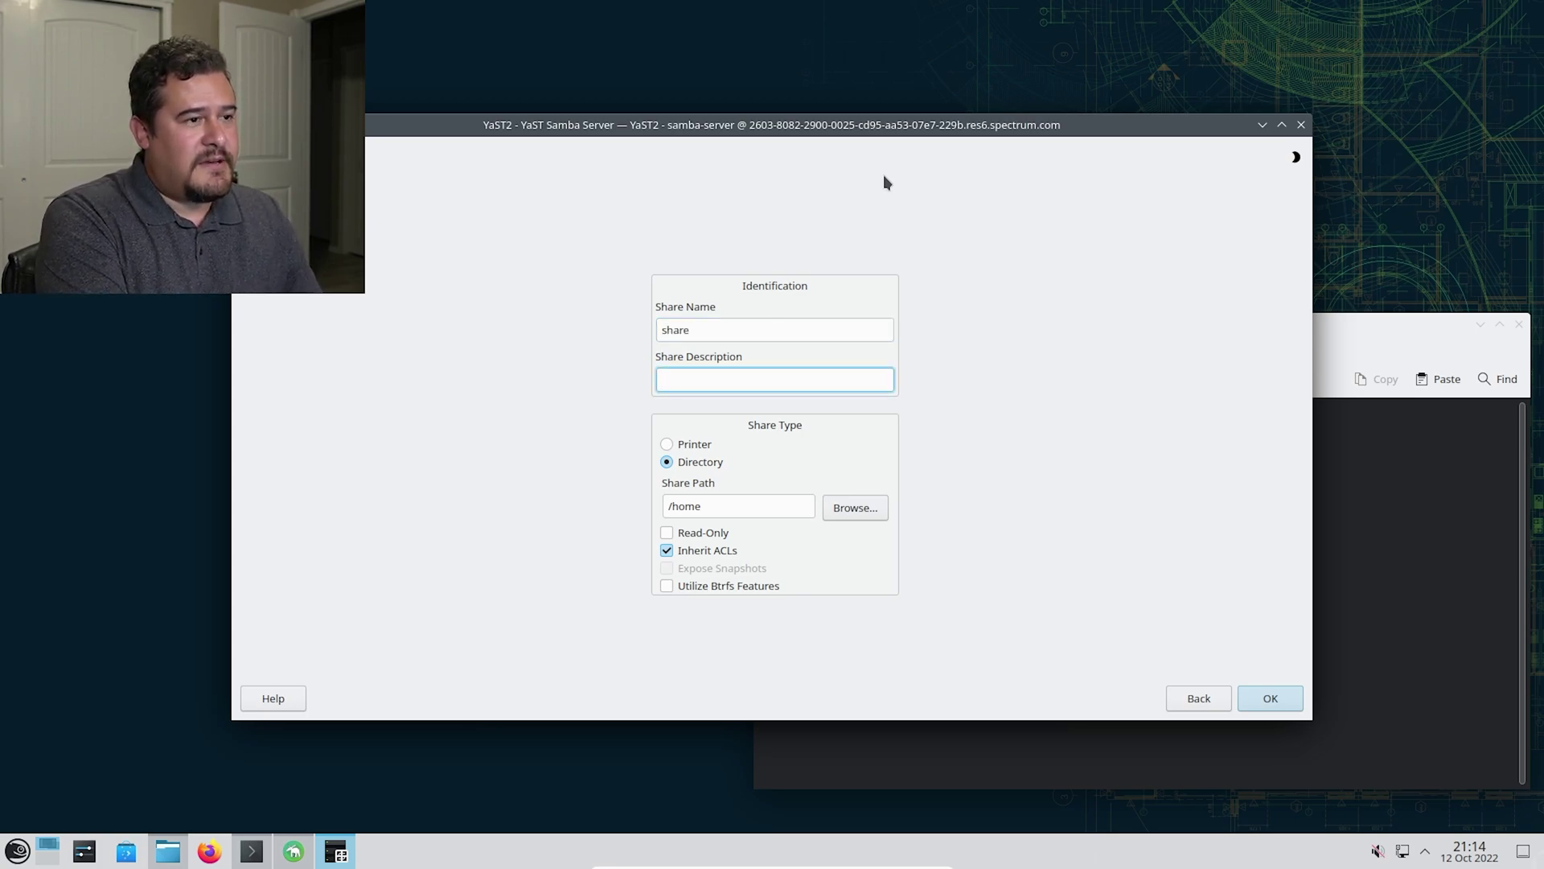
{"action": "type", "text": "share drive"}
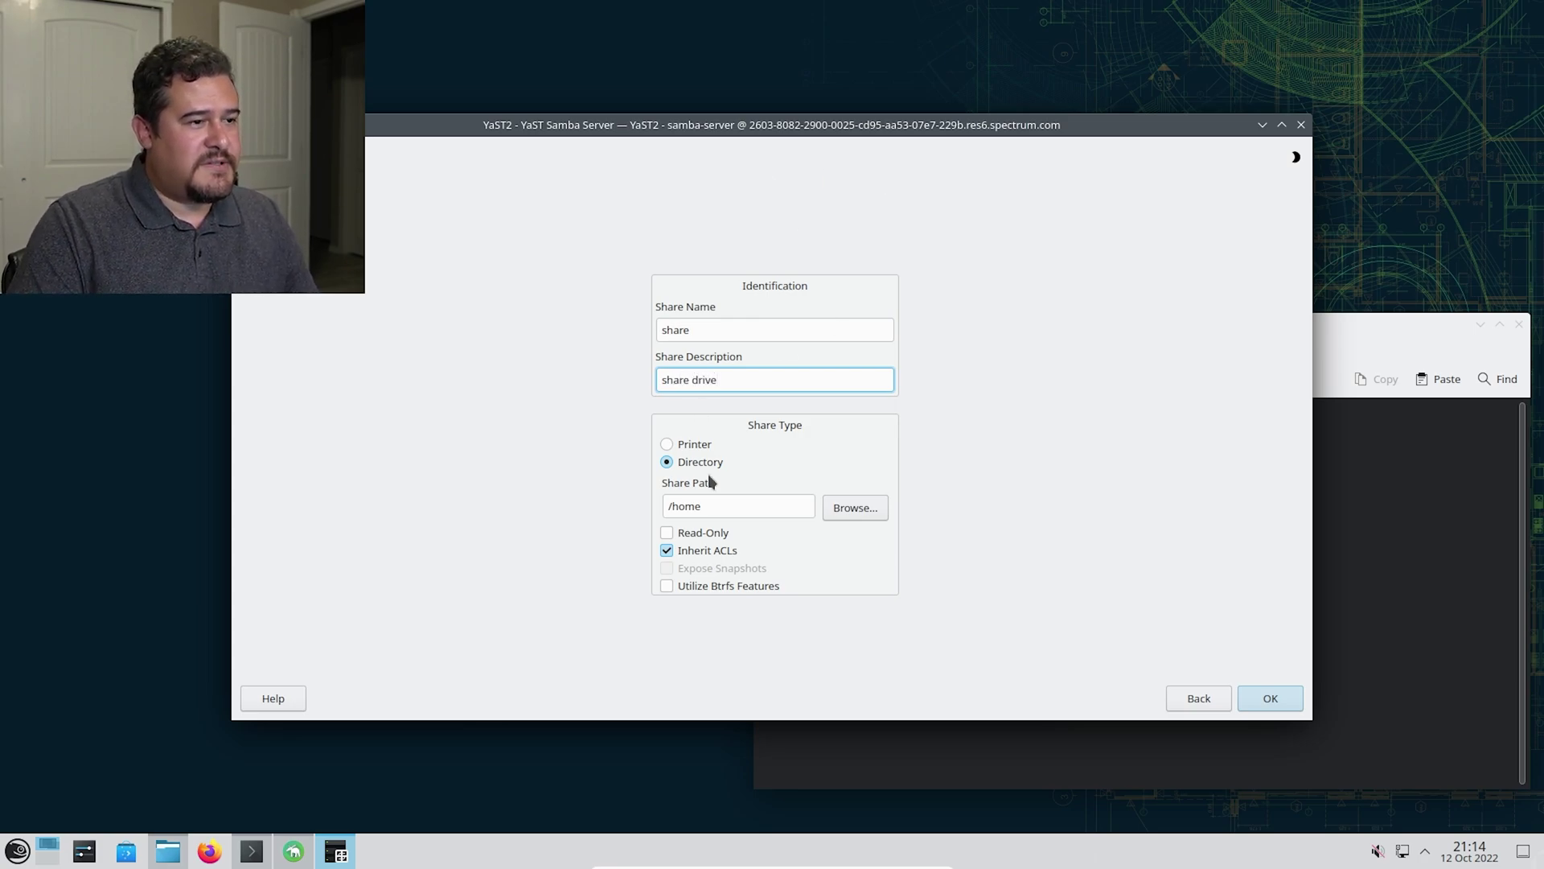
{"action": "left_click", "coordinate": [753, 508]}
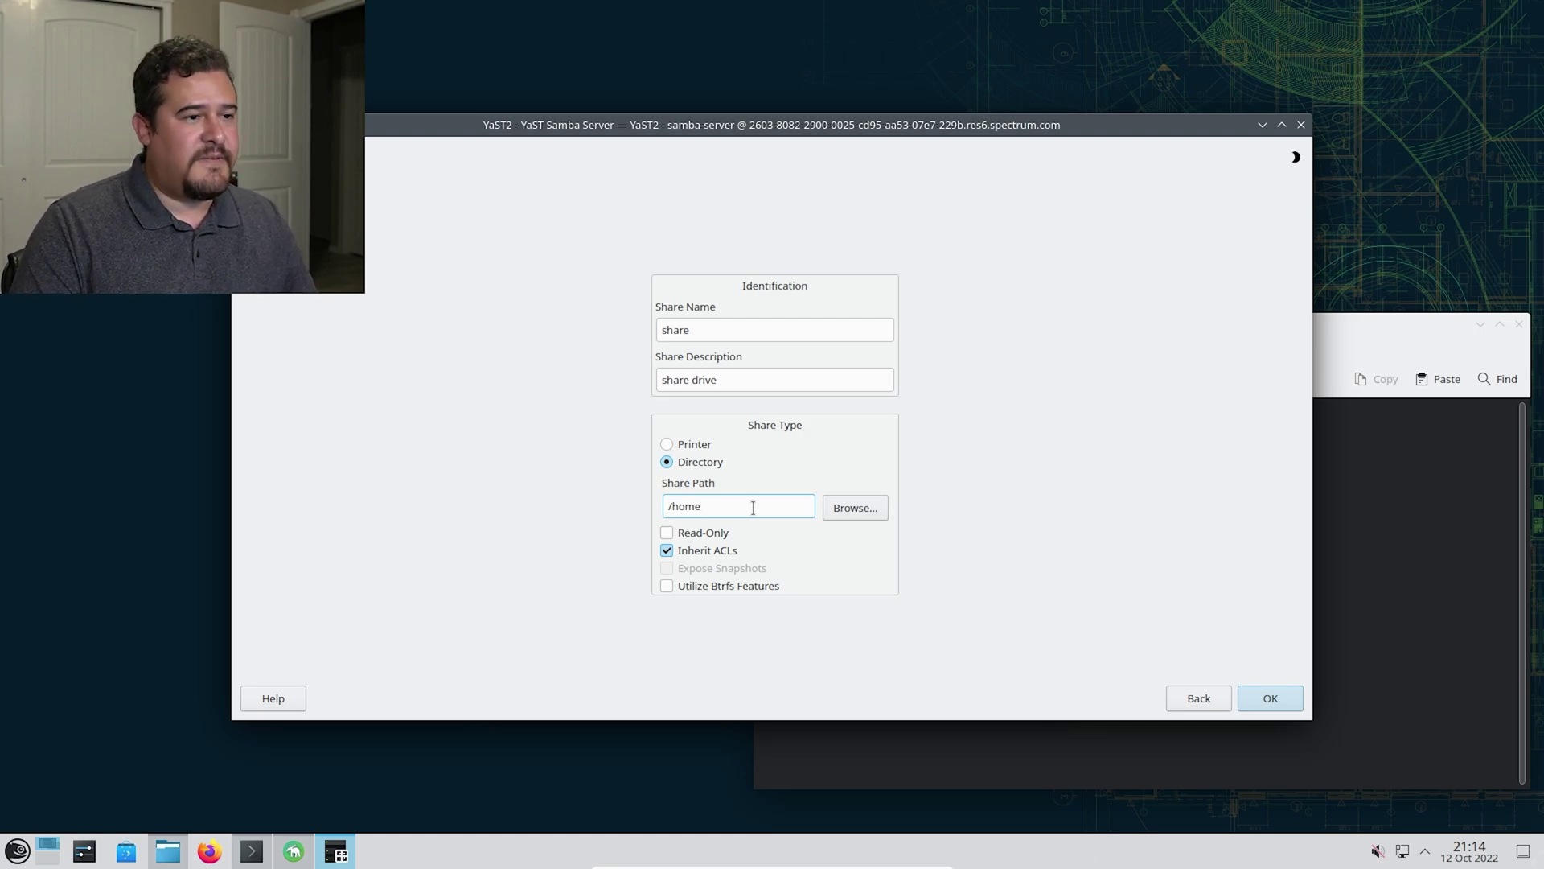
Step: Browse to /mnt/share and choose it as the share path
{"action": "left_click", "coordinate": [861, 509]}
{"action": "left_click", "coordinate": [550, 288]}
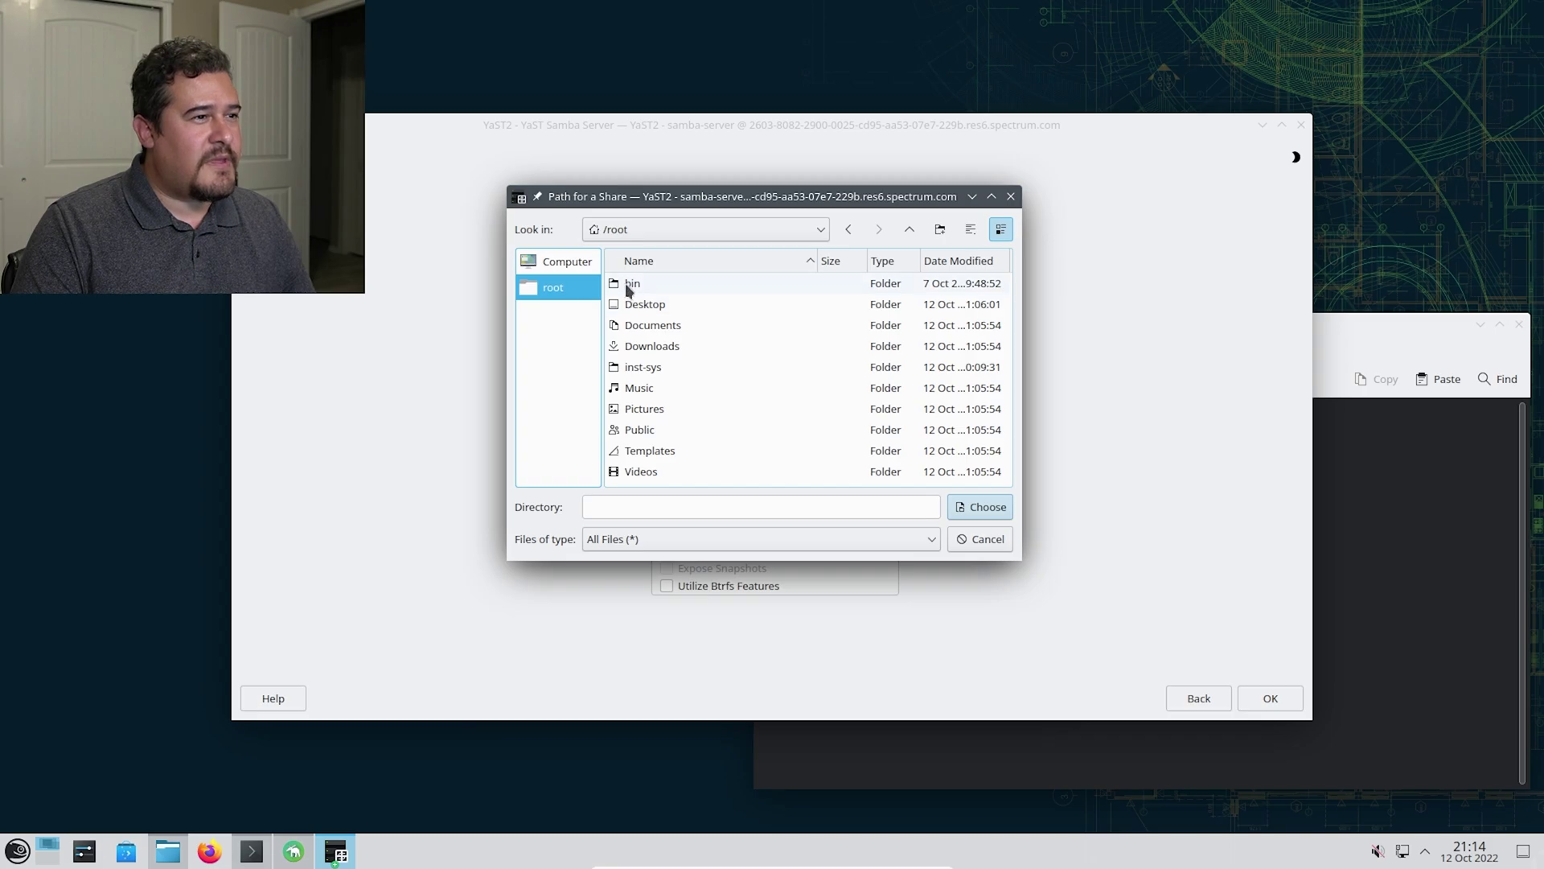
{"action": "left_click", "coordinate": [566, 264]}
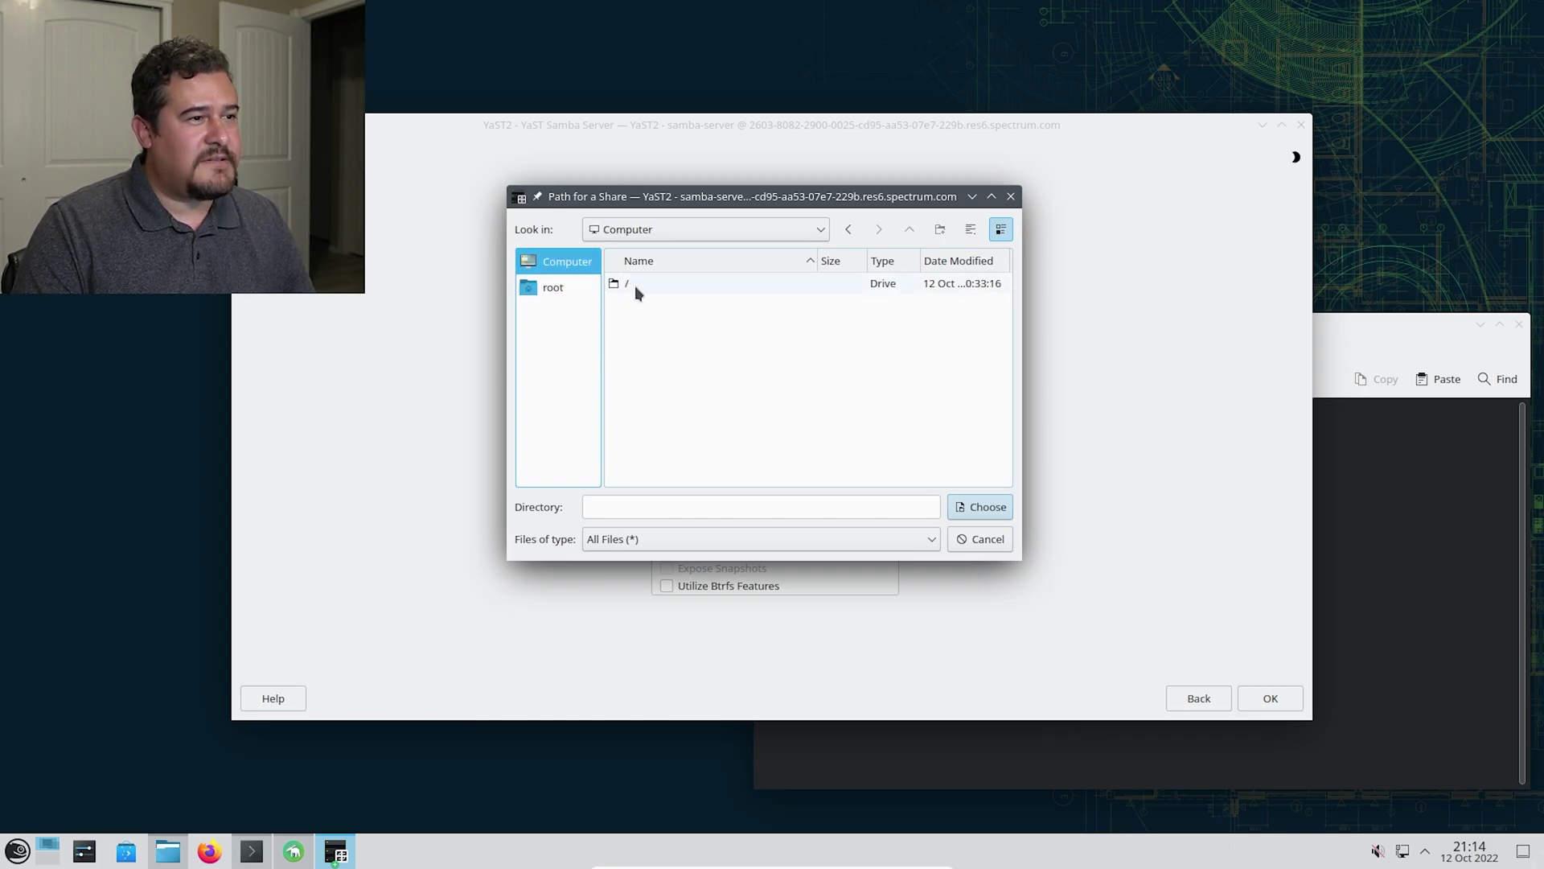
{"action": "double_click", "coordinate": [635, 287]}
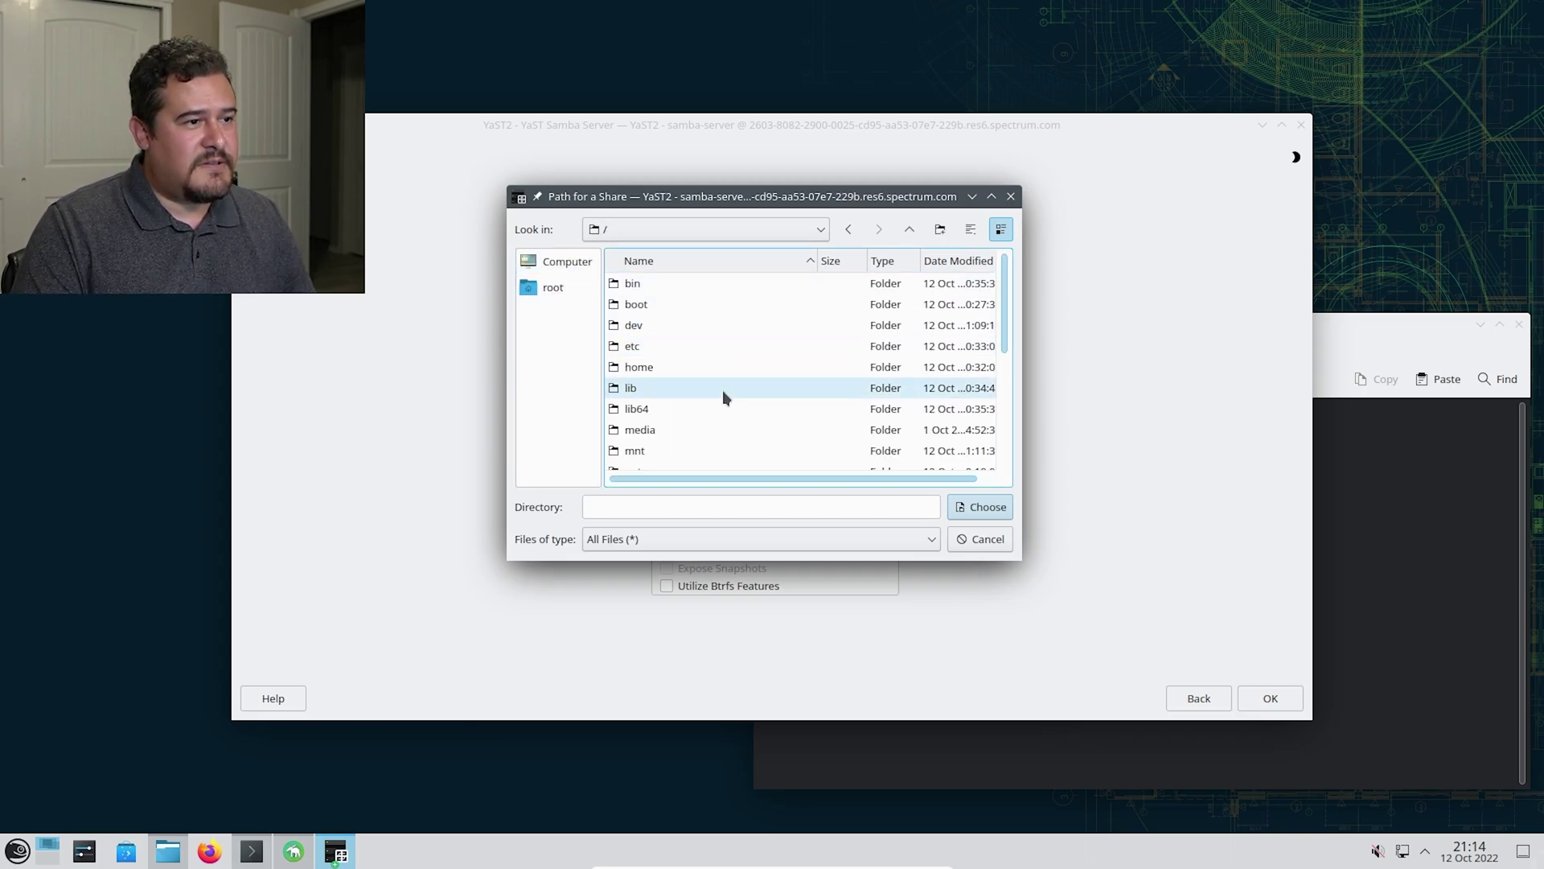
{"action": "double_click", "coordinate": [693, 451]}
{"action": "double_click", "coordinate": [645, 283]}
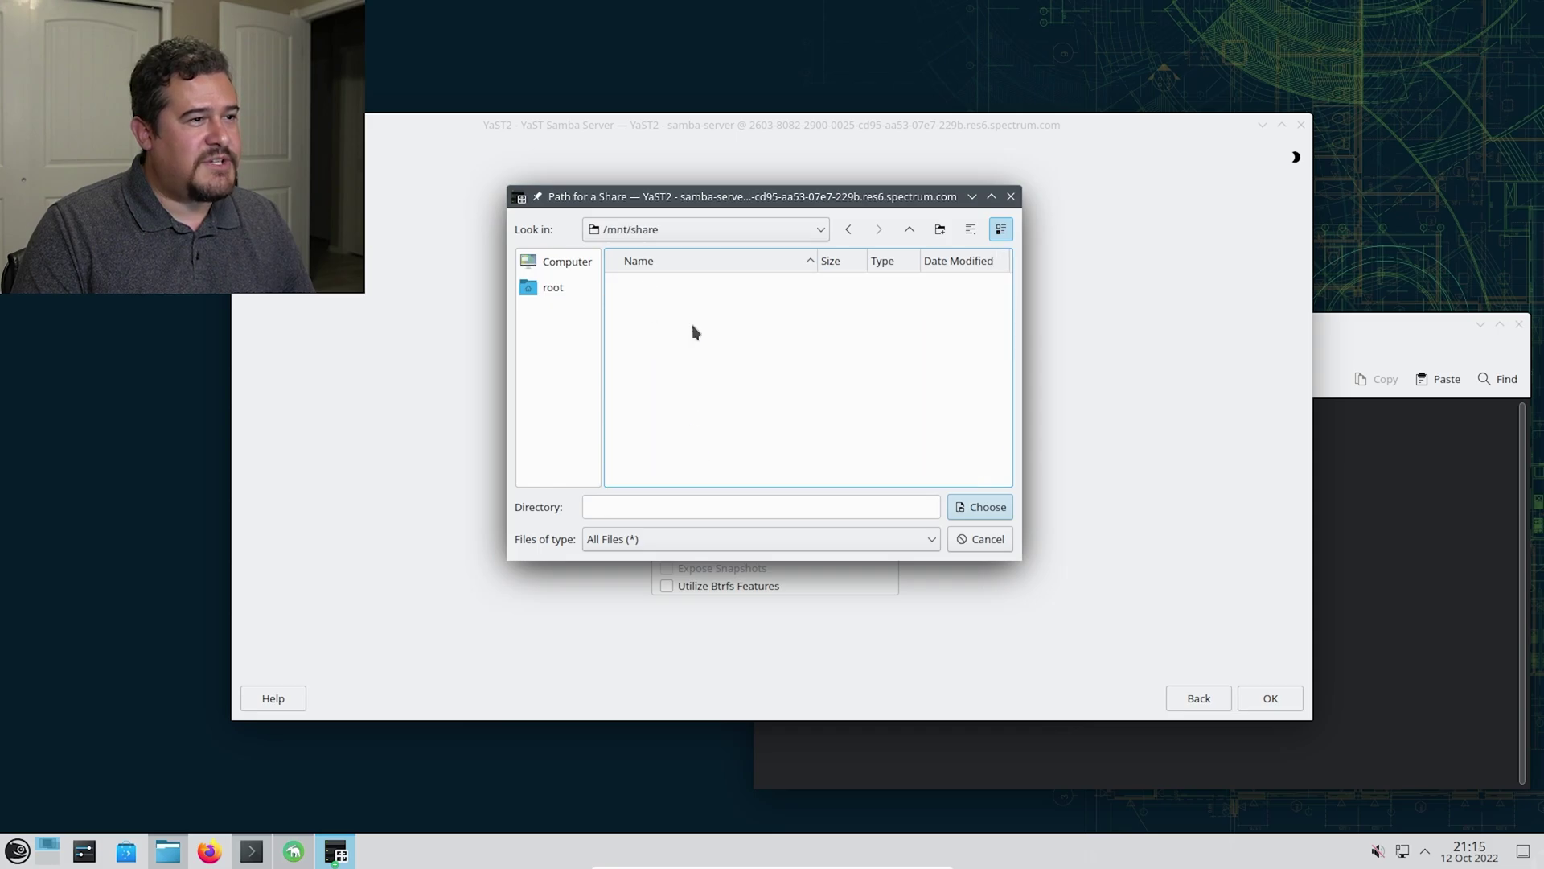
{"action": "left_click", "coordinate": [973, 505]}
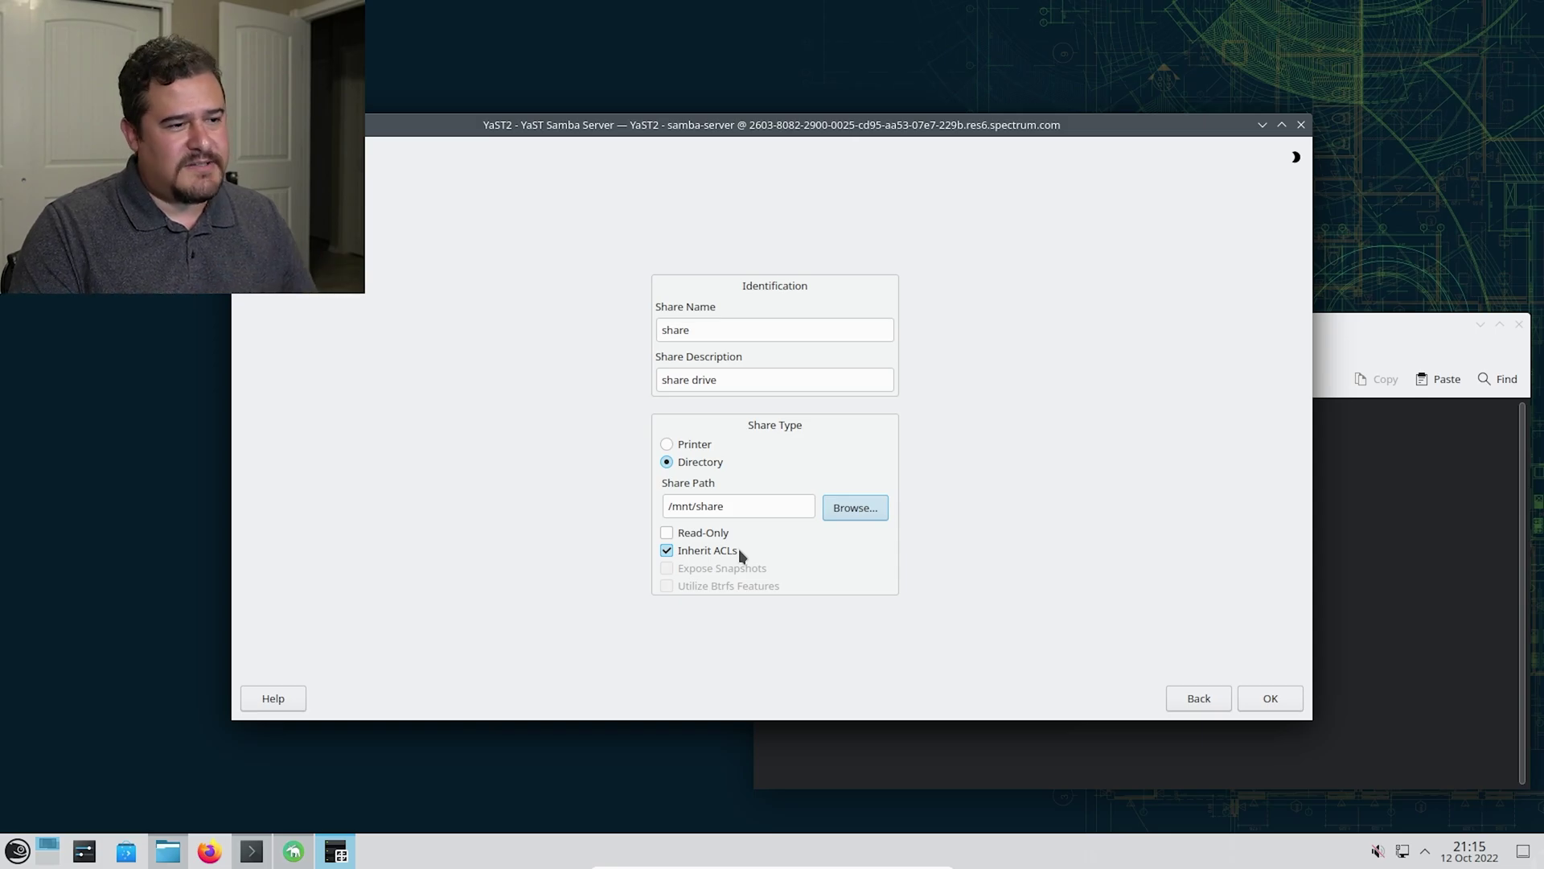
Step: Confirm the new share and select its entry in the shares list
{"action": "left_click", "coordinate": [1281, 700]}
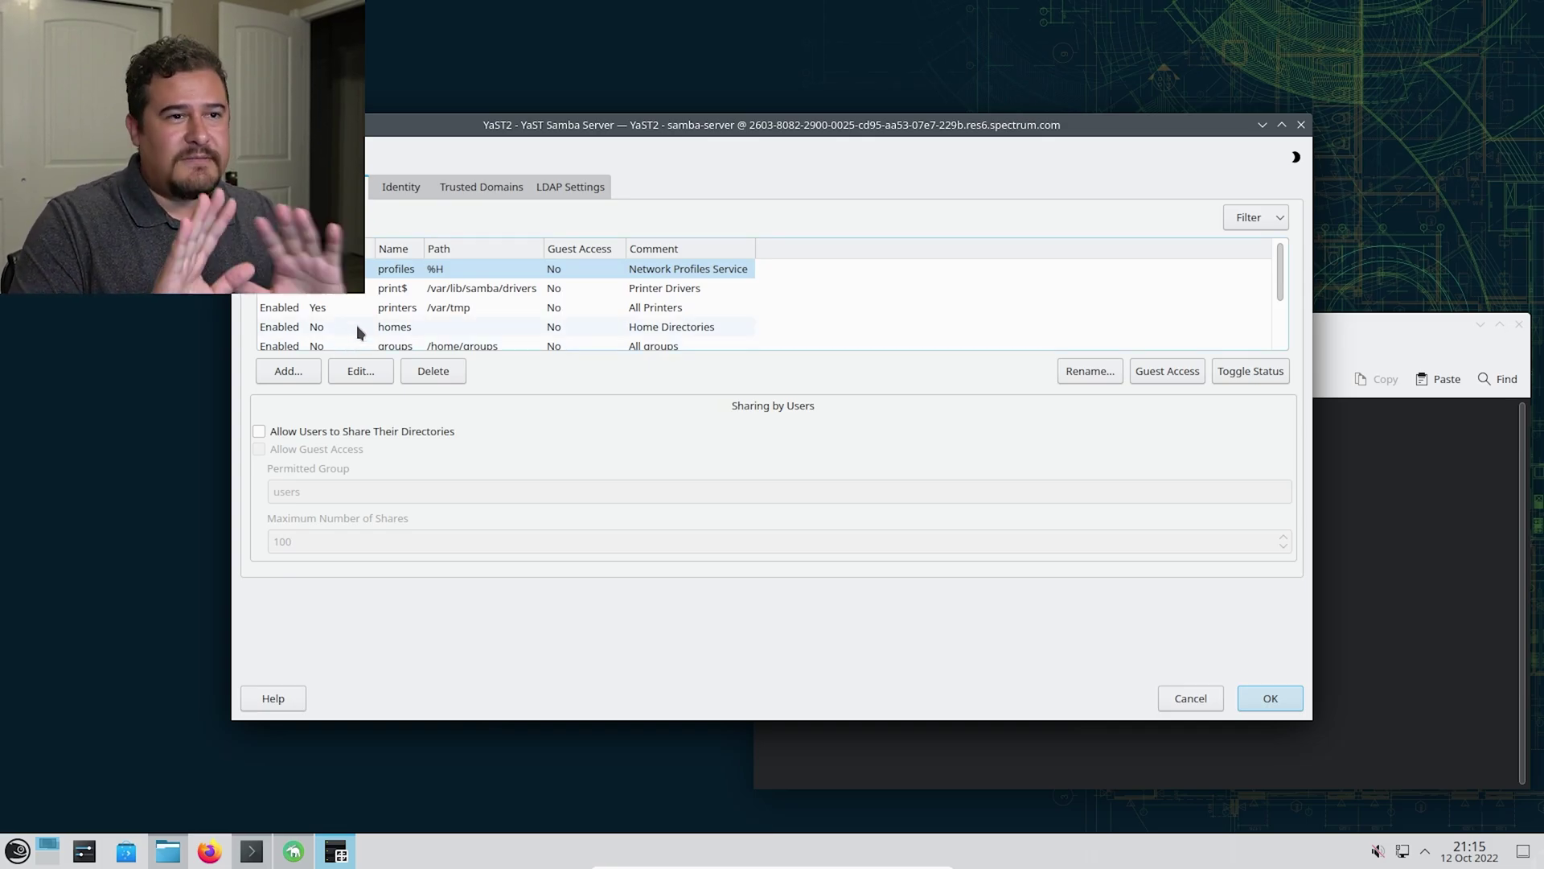
{"action": "scroll", "coordinate": [396, 304], "scroll_direction": "down", "scroll_amount": 1}
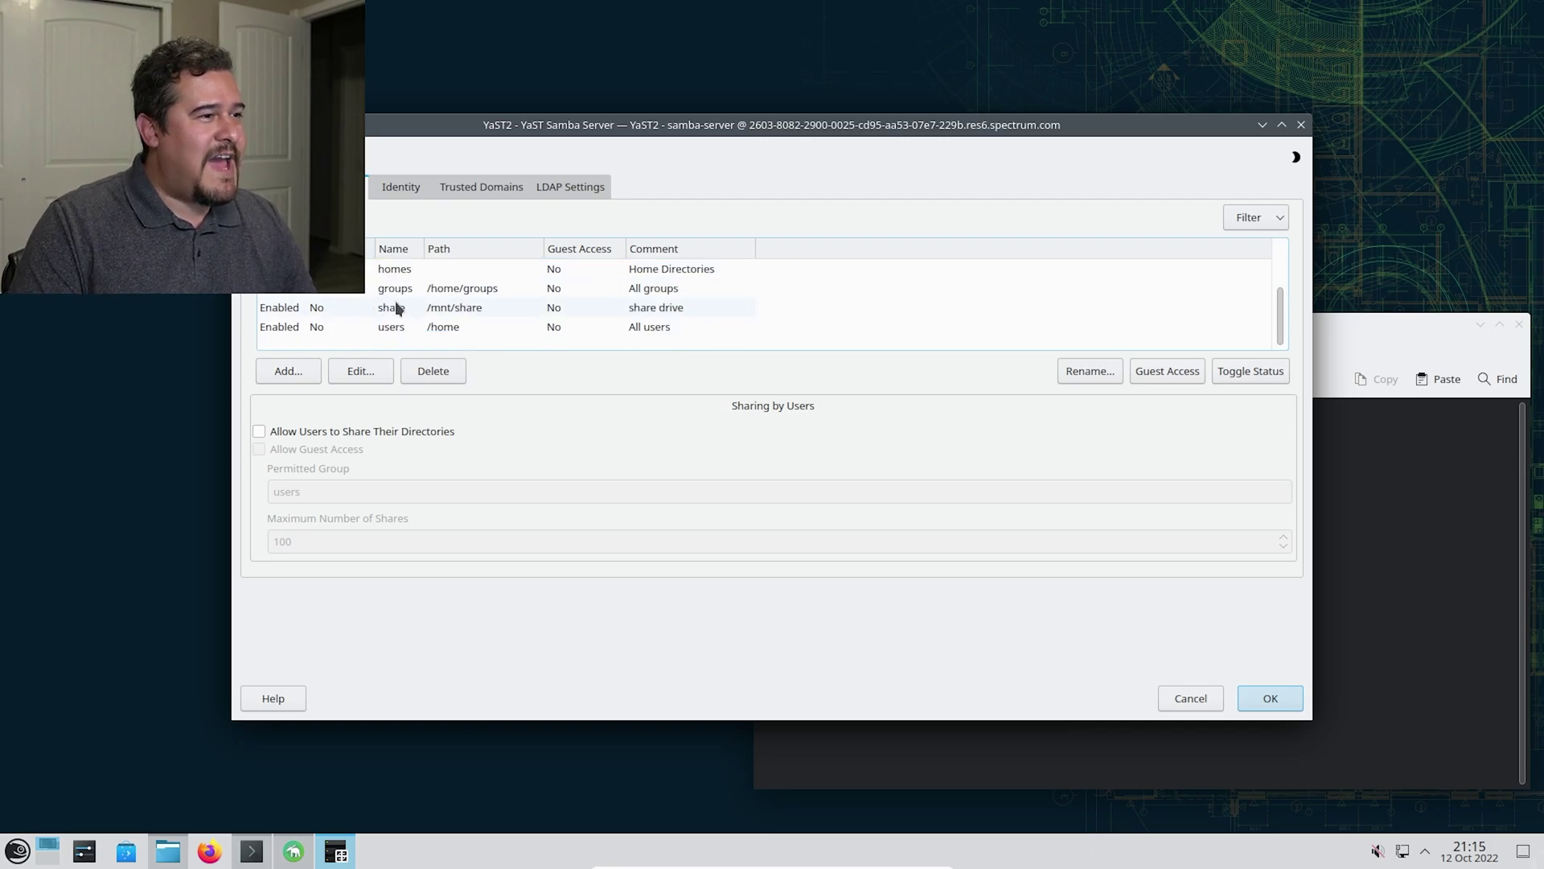
{"action": "left_click", "coordinate": [334, 304]}
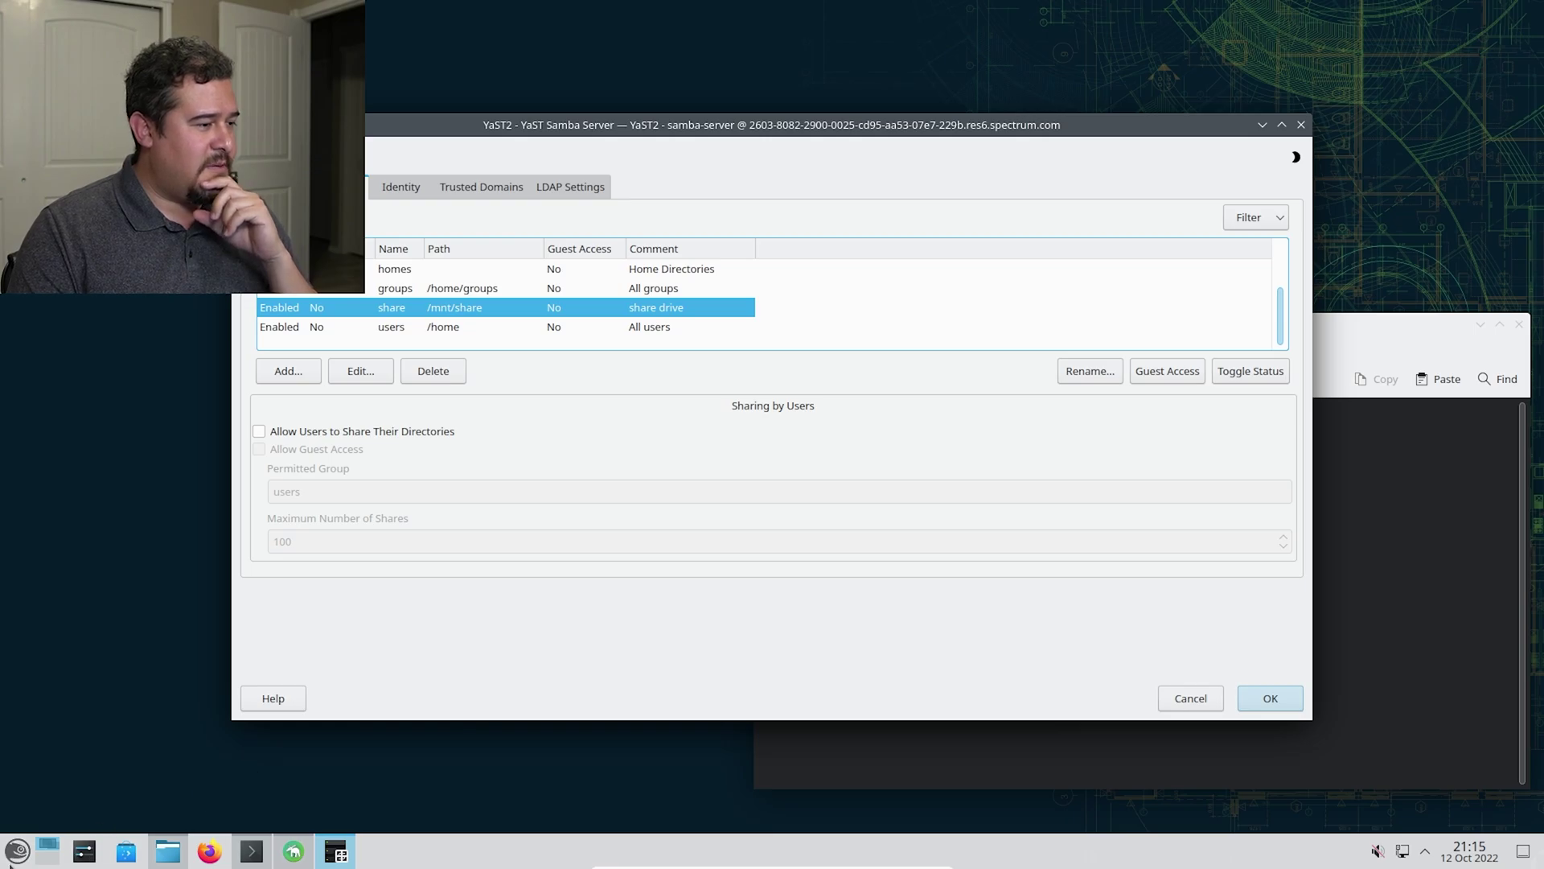
Step: Bring Konsole over the YaST window and clear the terminal
{"action": "left_click", "coordinate": [1394, 337]}
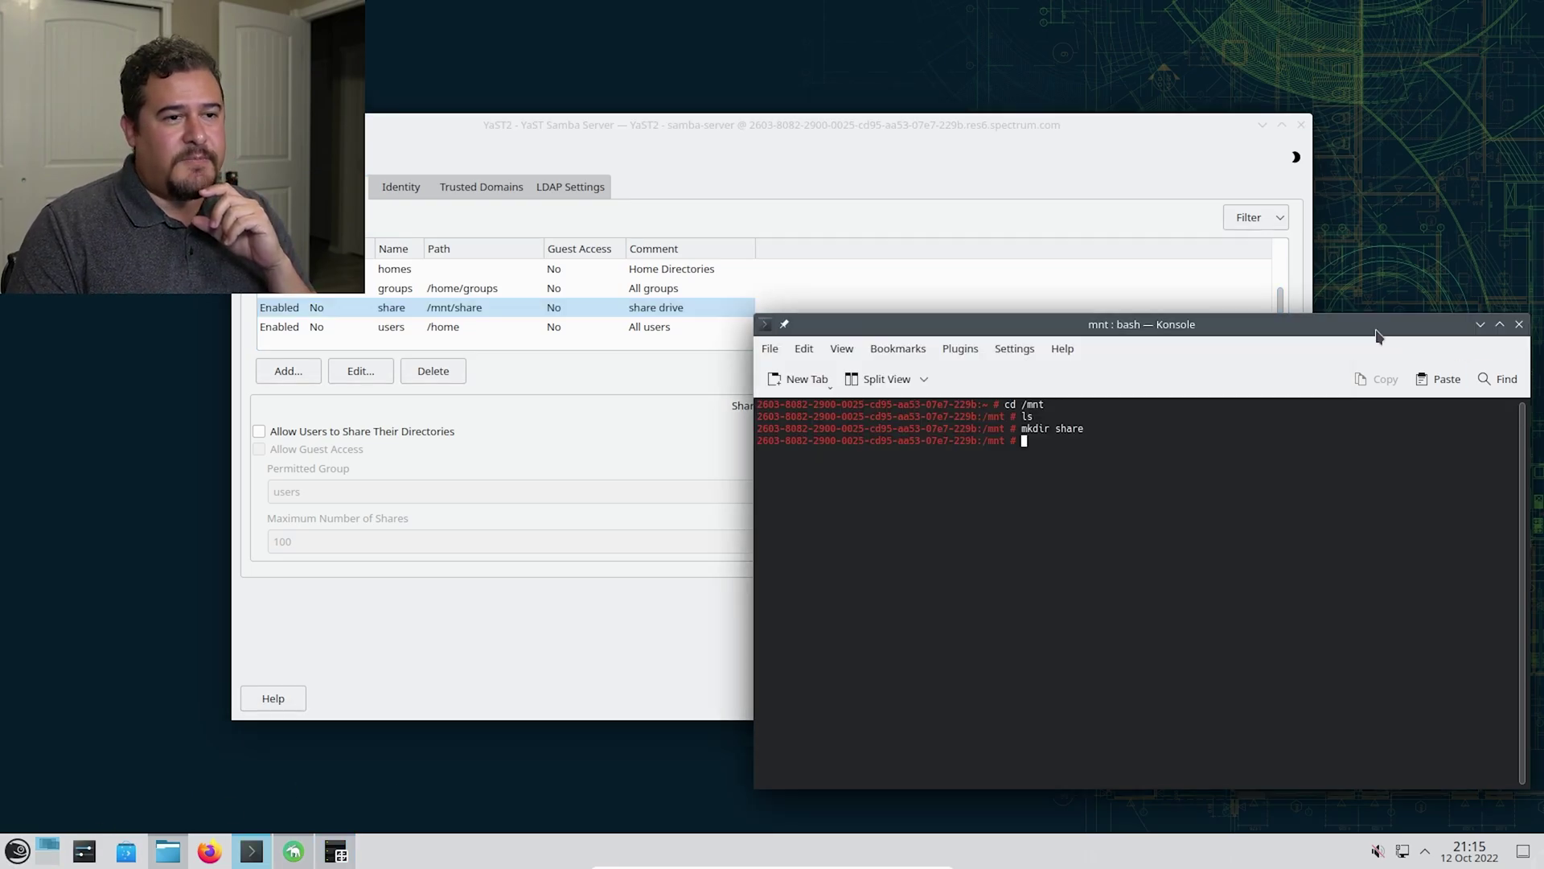
{"action": "left_click_drag", "start_coordinate": [1331, 346], "coordinate": [955, 197]}
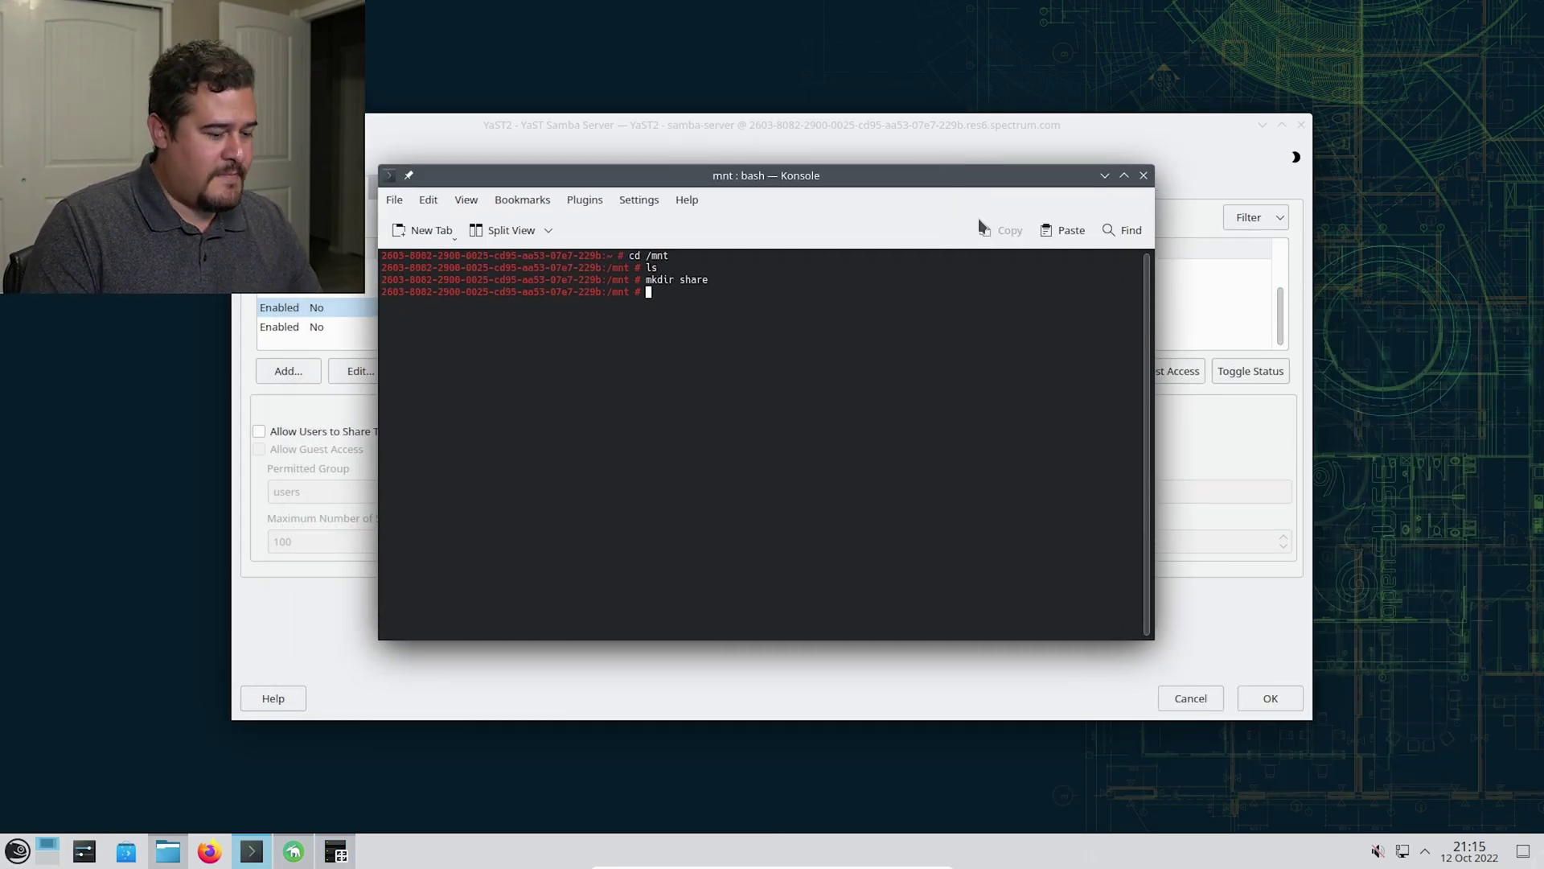
{"action": "type", "text": "clear"}
{"action": "key", "text": "Return"}
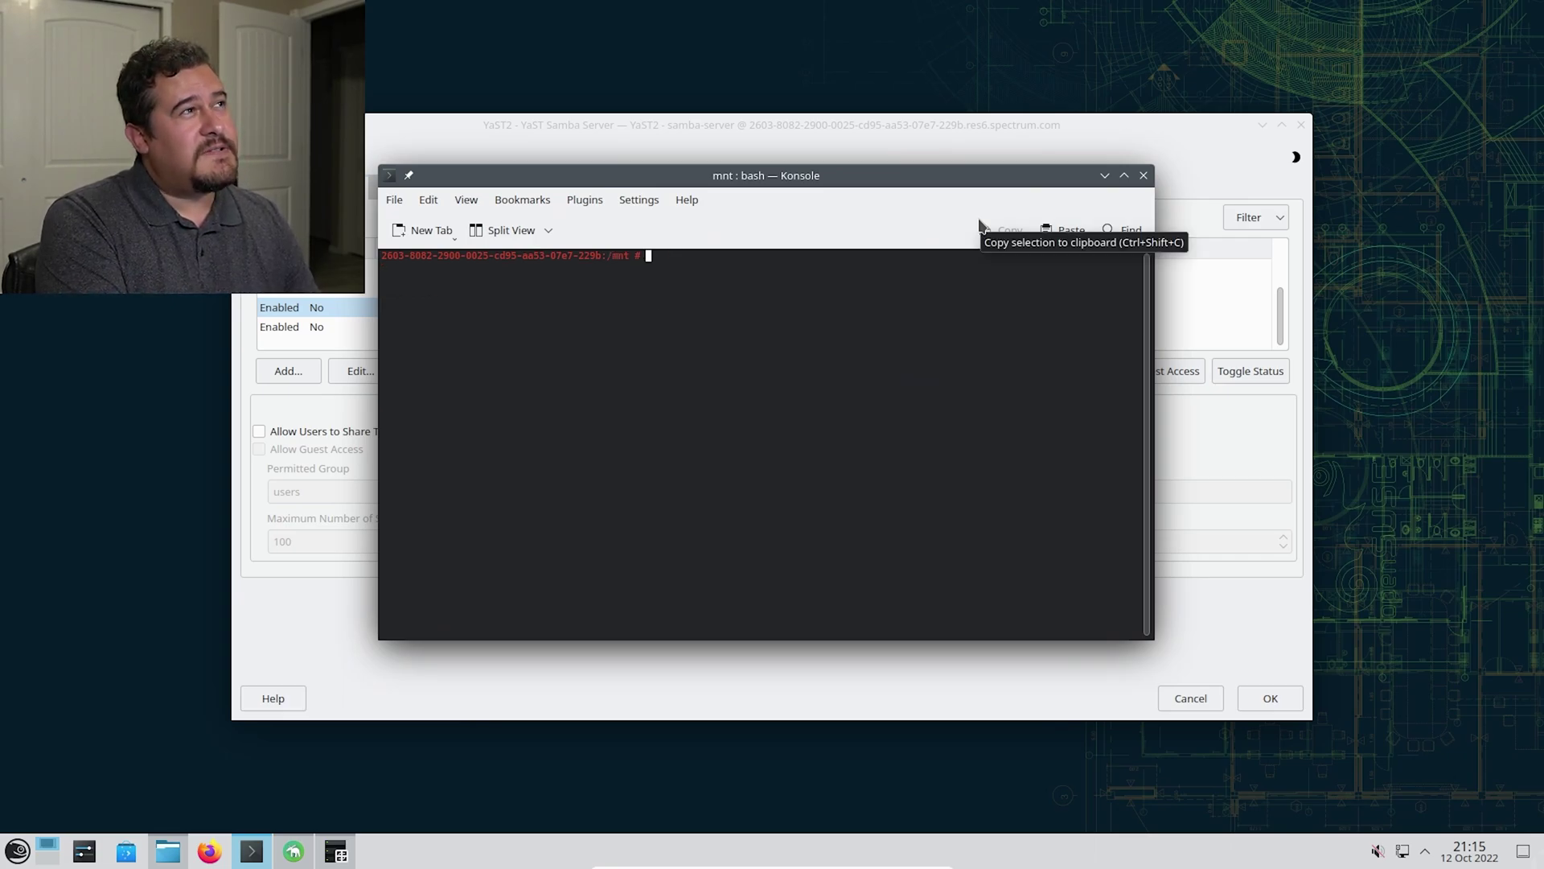
Step: Add the user account to Samba with smbpasswd -a, setting its SMB password, then hide Konsole
{"action": "type", "text": "sm"}
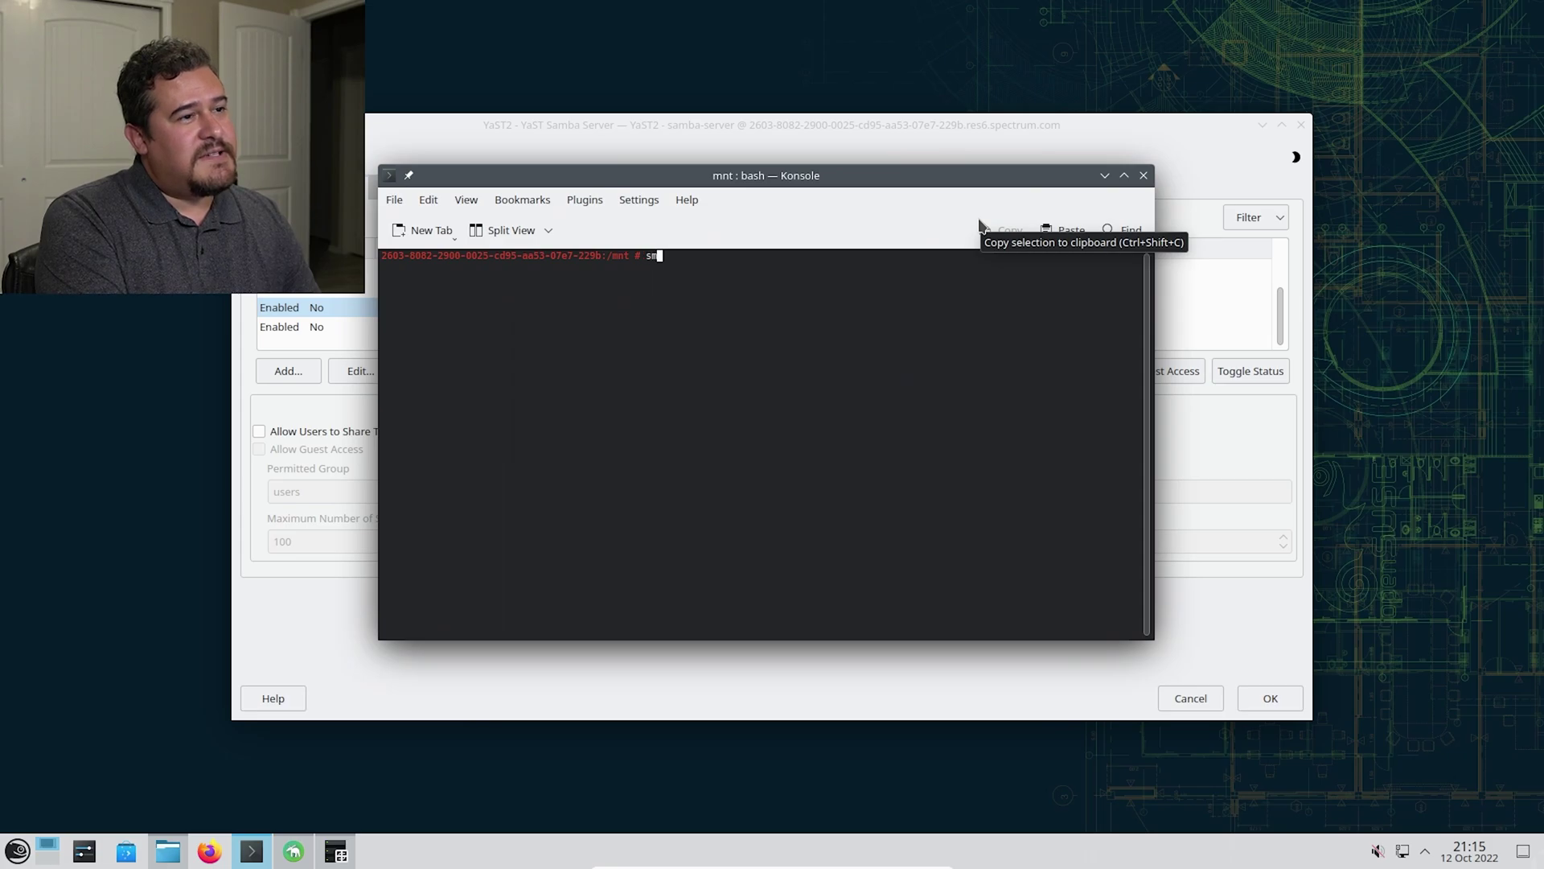
{"action": "type", "text": "passw"}
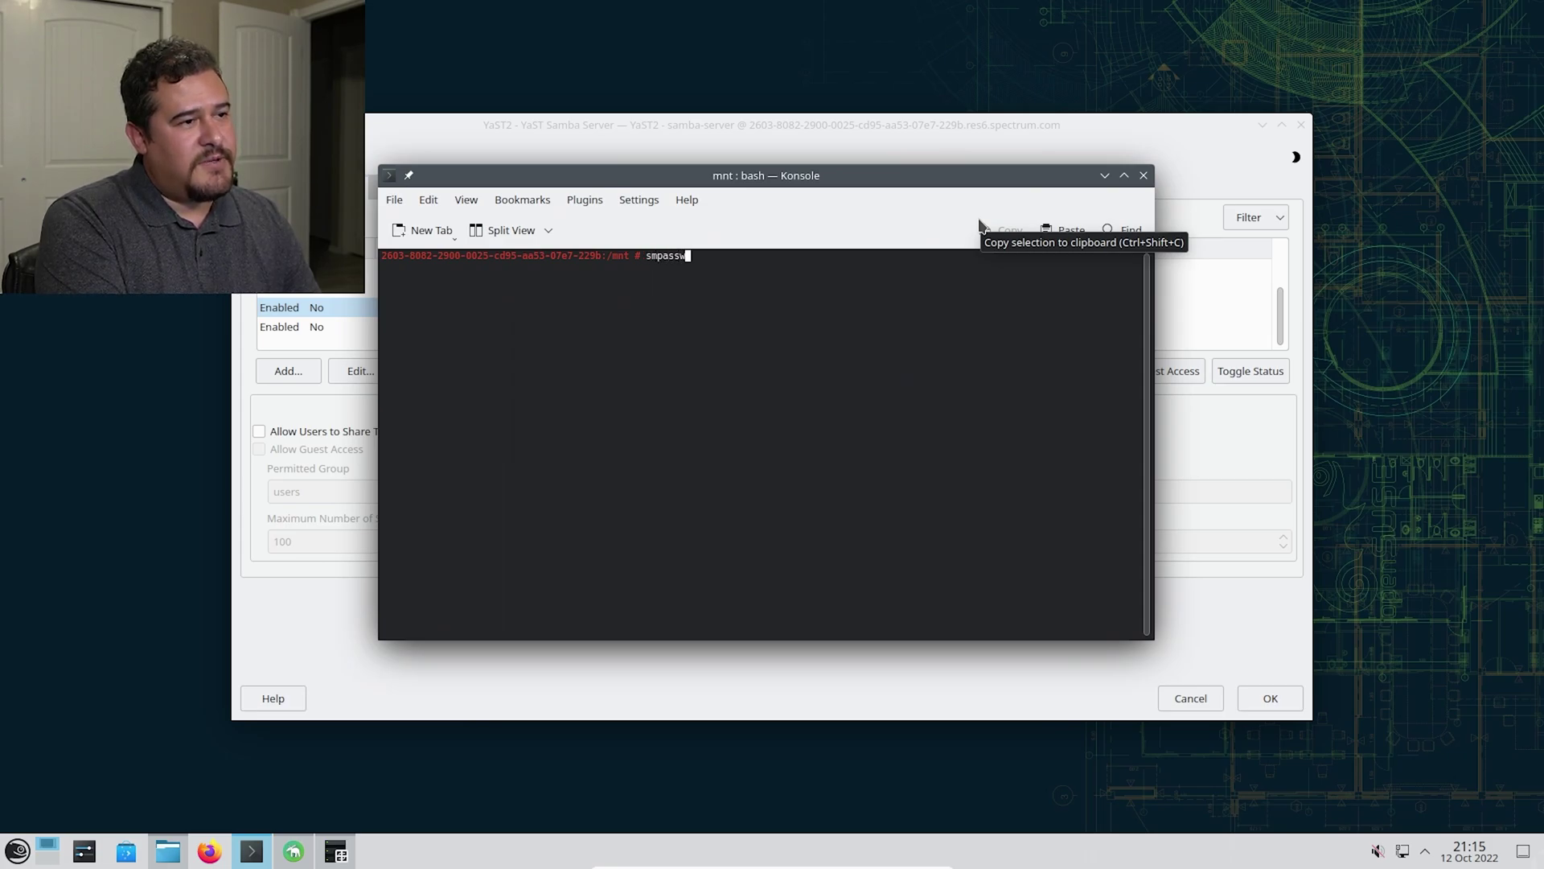
{"action": "type", "text": "d -a "}
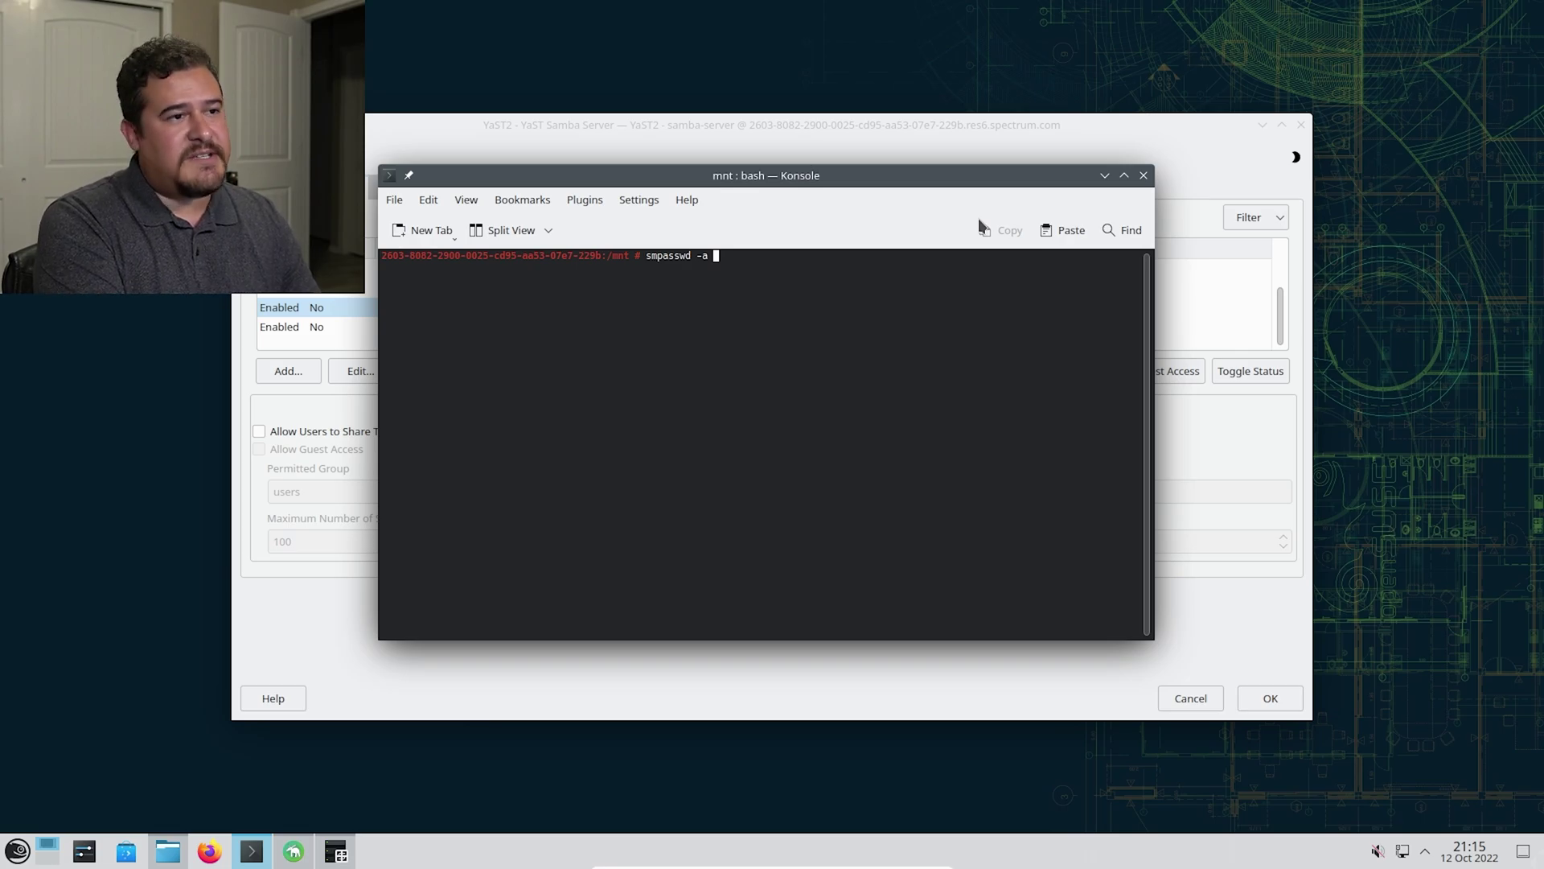
{"action": "type", "text": "chonies"}
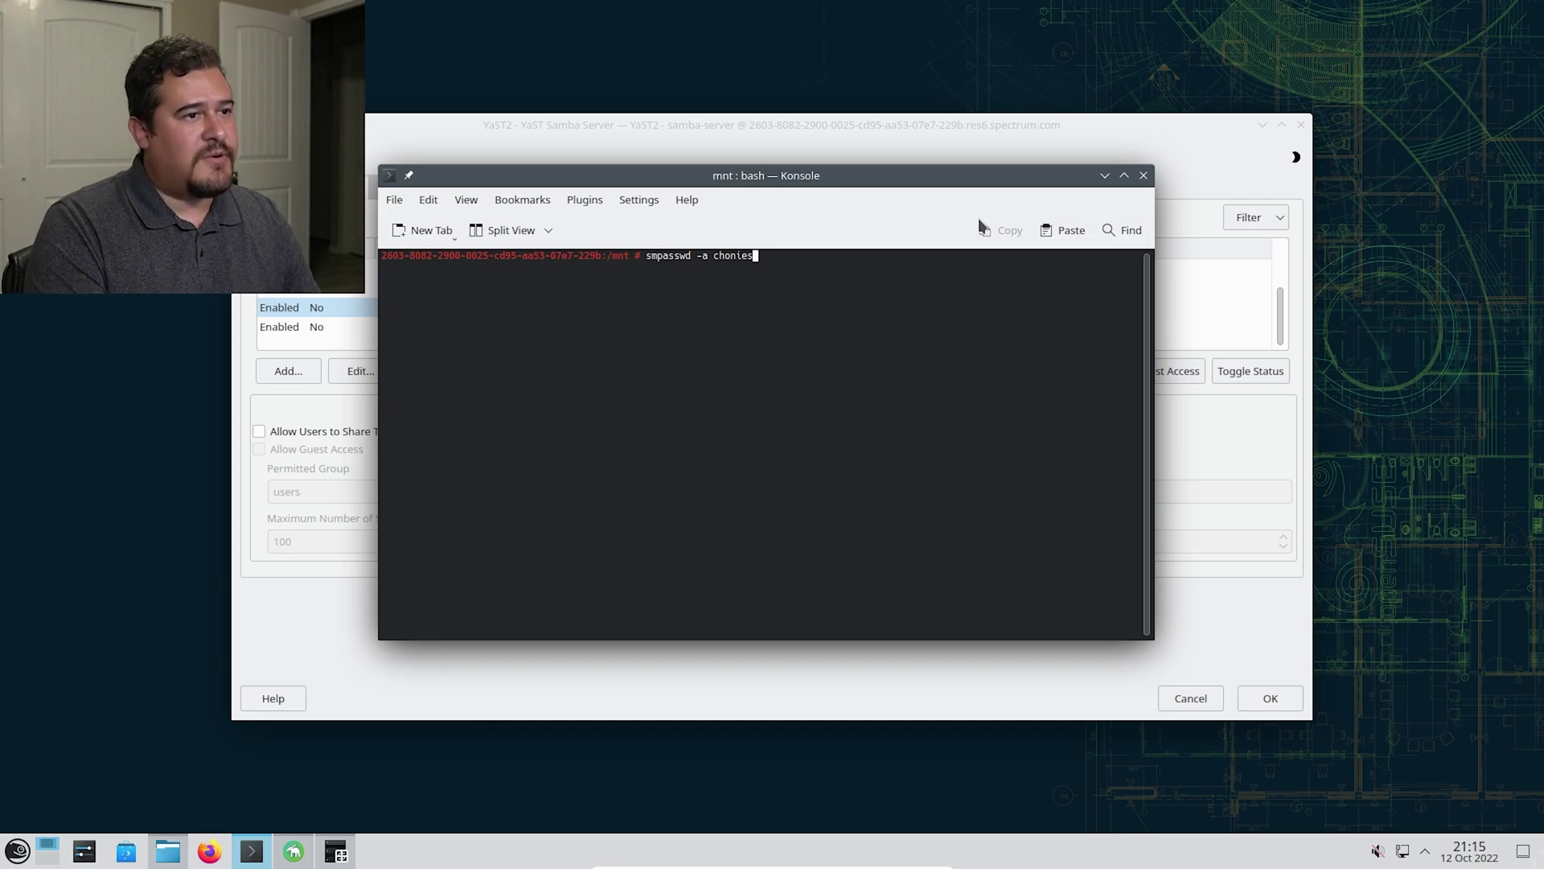
{"action": "key", "text": "Return"}
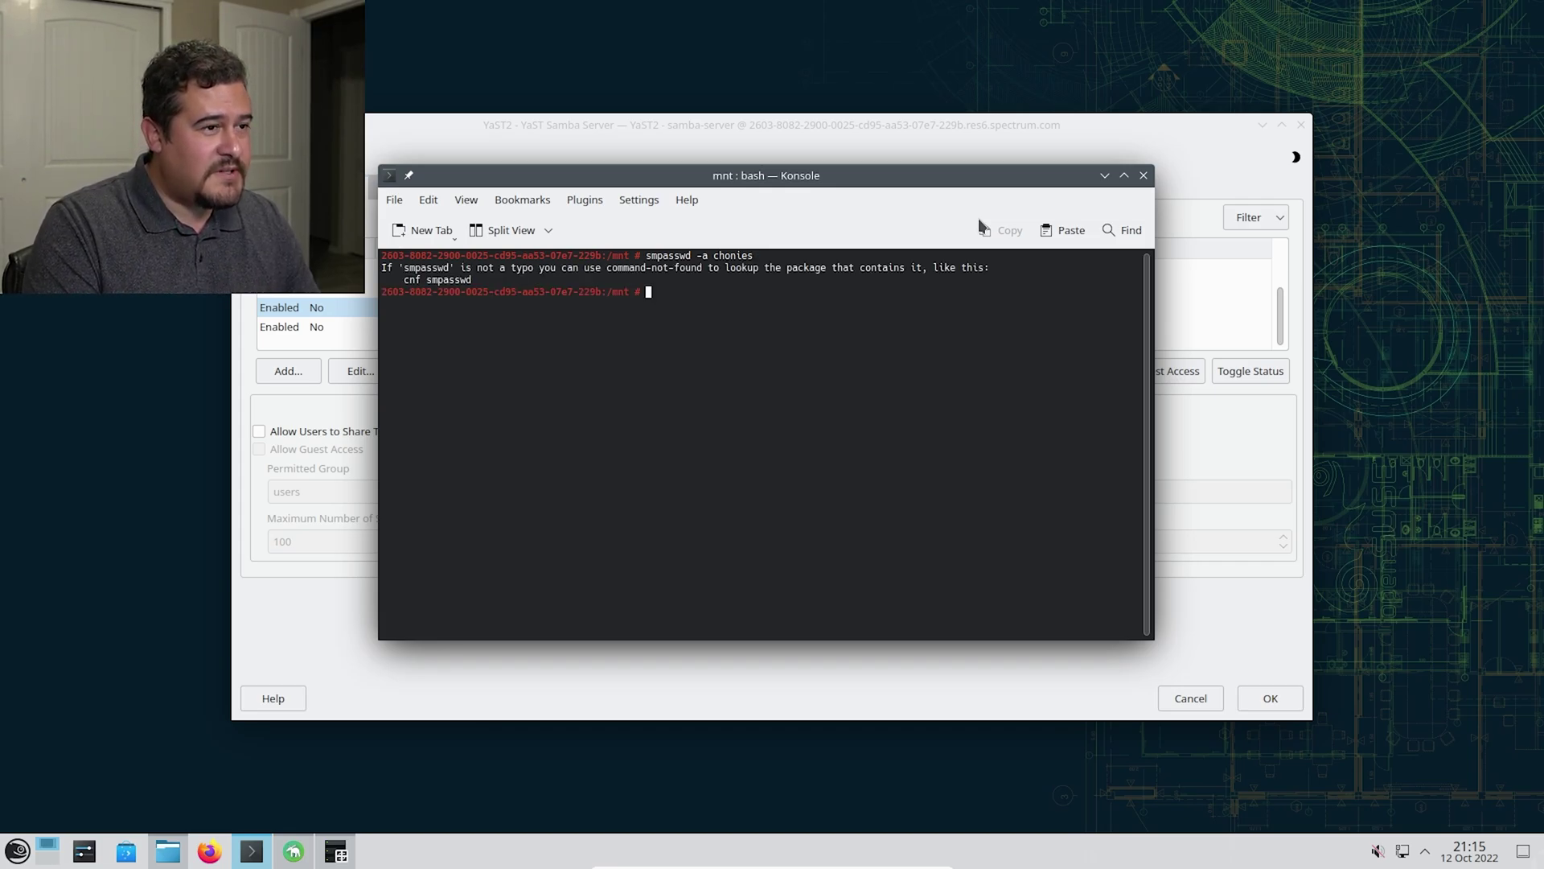
{"action": "key", "text": "Up"}
{"action": "key", "text": "Left"}
{"action": "key", "text": "Left"}
{"action": "key", "text": "Left"}
{"action": "key", "text": "Left"}
{"action": "key", "text": "Left"}
{"action": "key", "text": "Left"}
{"action": "key", "text": "Left"}
{"action": "key", "text": "Left"}
{"action": "key", "text": "Left"}
{"action": "key", "text": "Left"}
{"action": "key", "text": "Left"}
{"action": "key", "text": "Left"}
{"action": "key", "text": "Left"}
{"action": "key", "text": "Left"}
{"action": "key", "text": "Left"}
{"action": "key", "text": "Left"}
{"action": "key", "text": "Left"}
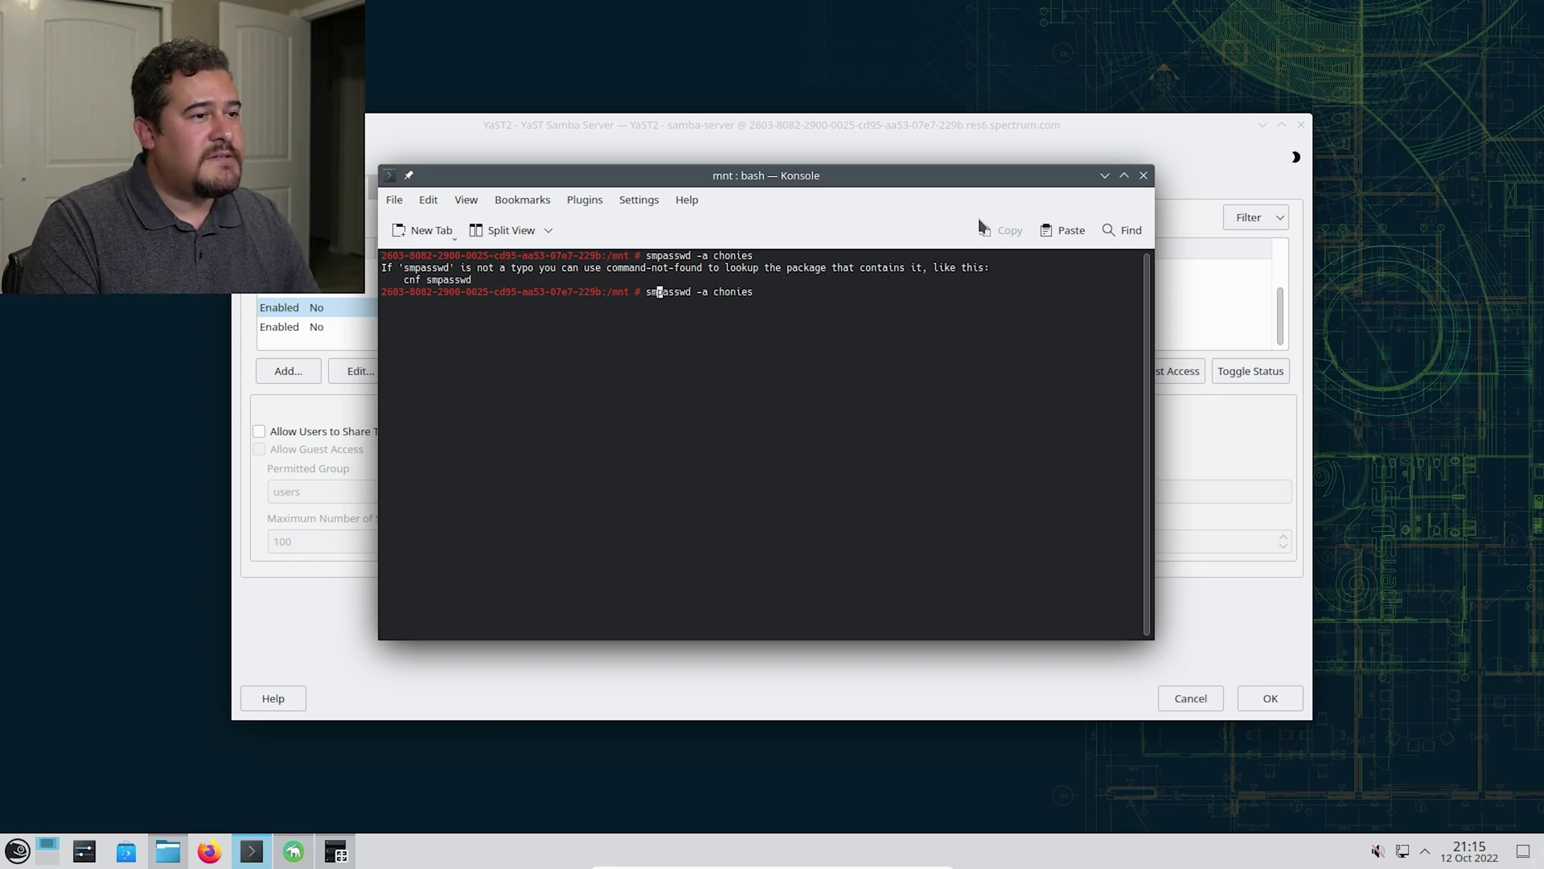
{"action": "type", "text": "b"}
{"action": "key", "text": "Return"}
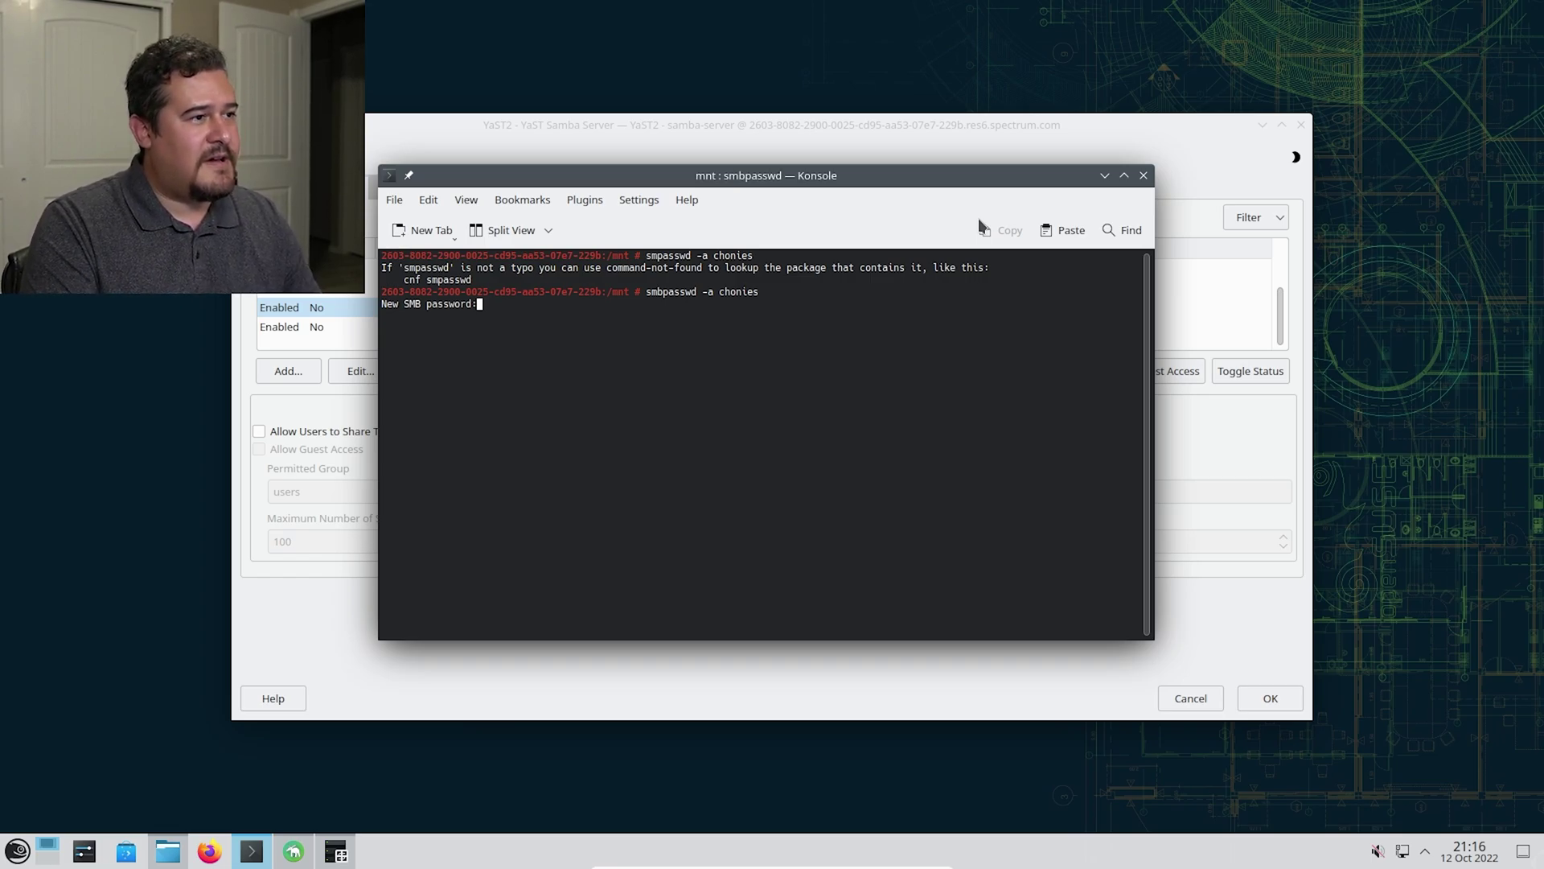
{"action": "key", "text": "Return"}
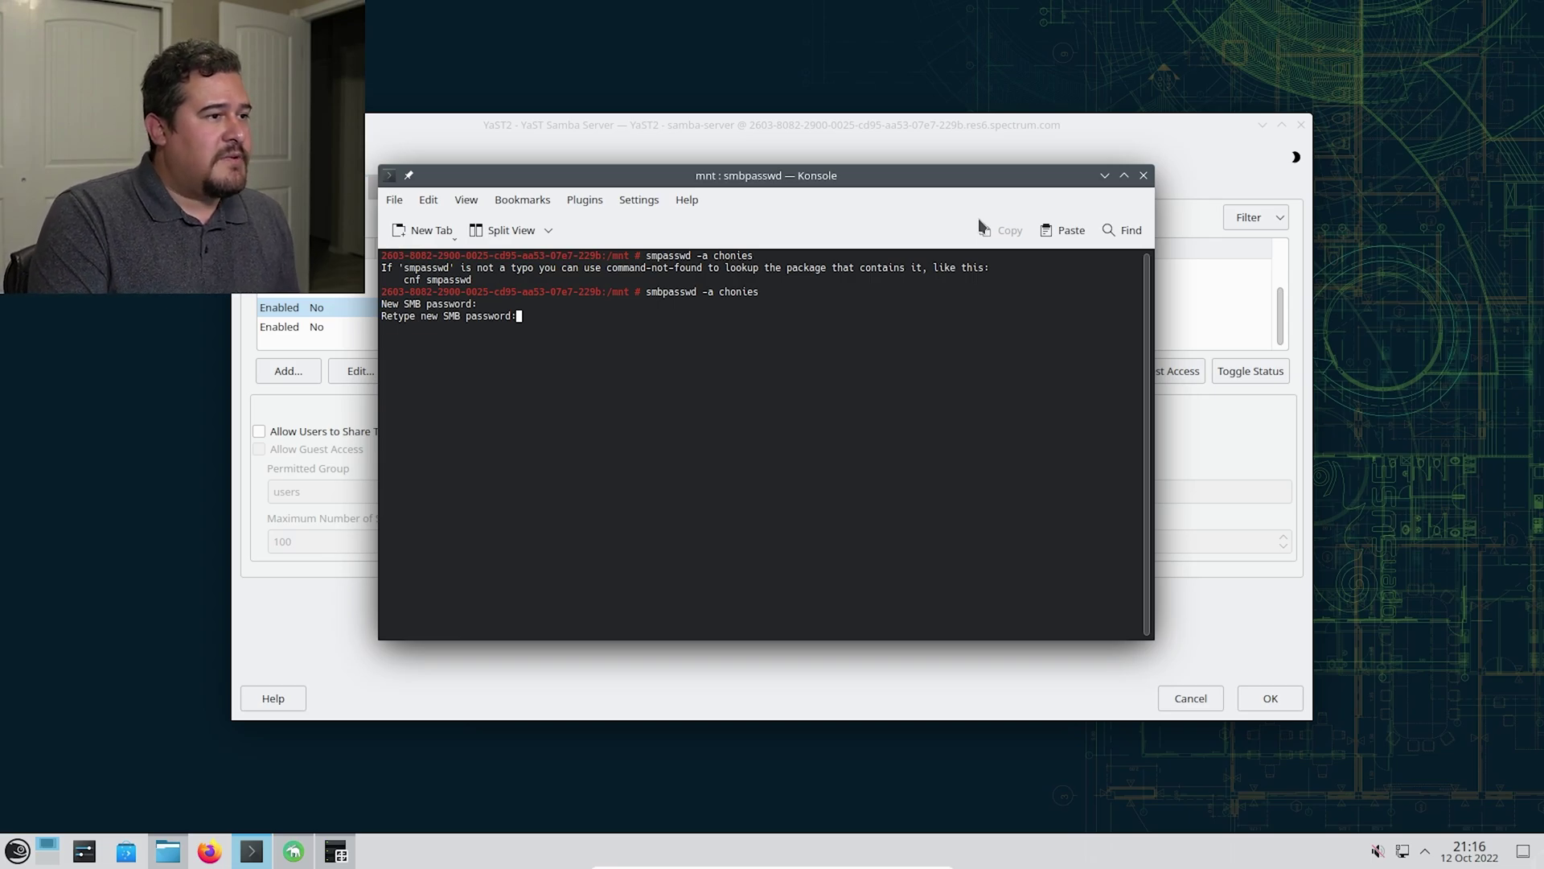
{"action": "key", "text": "Return"}
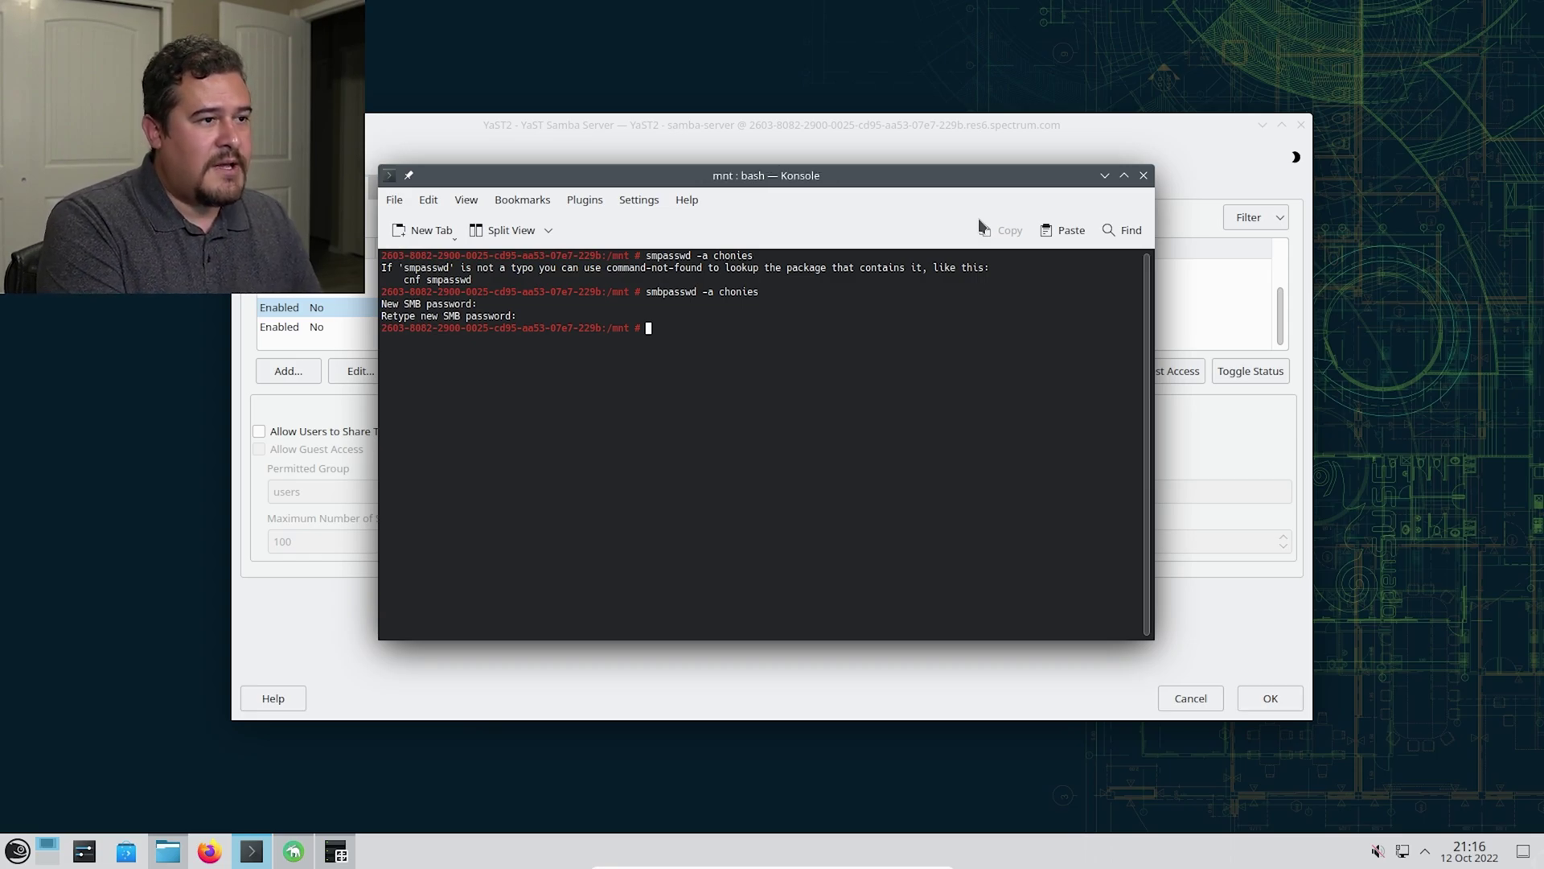
{"action": "left_click", "coordinate": [1105, 176]}
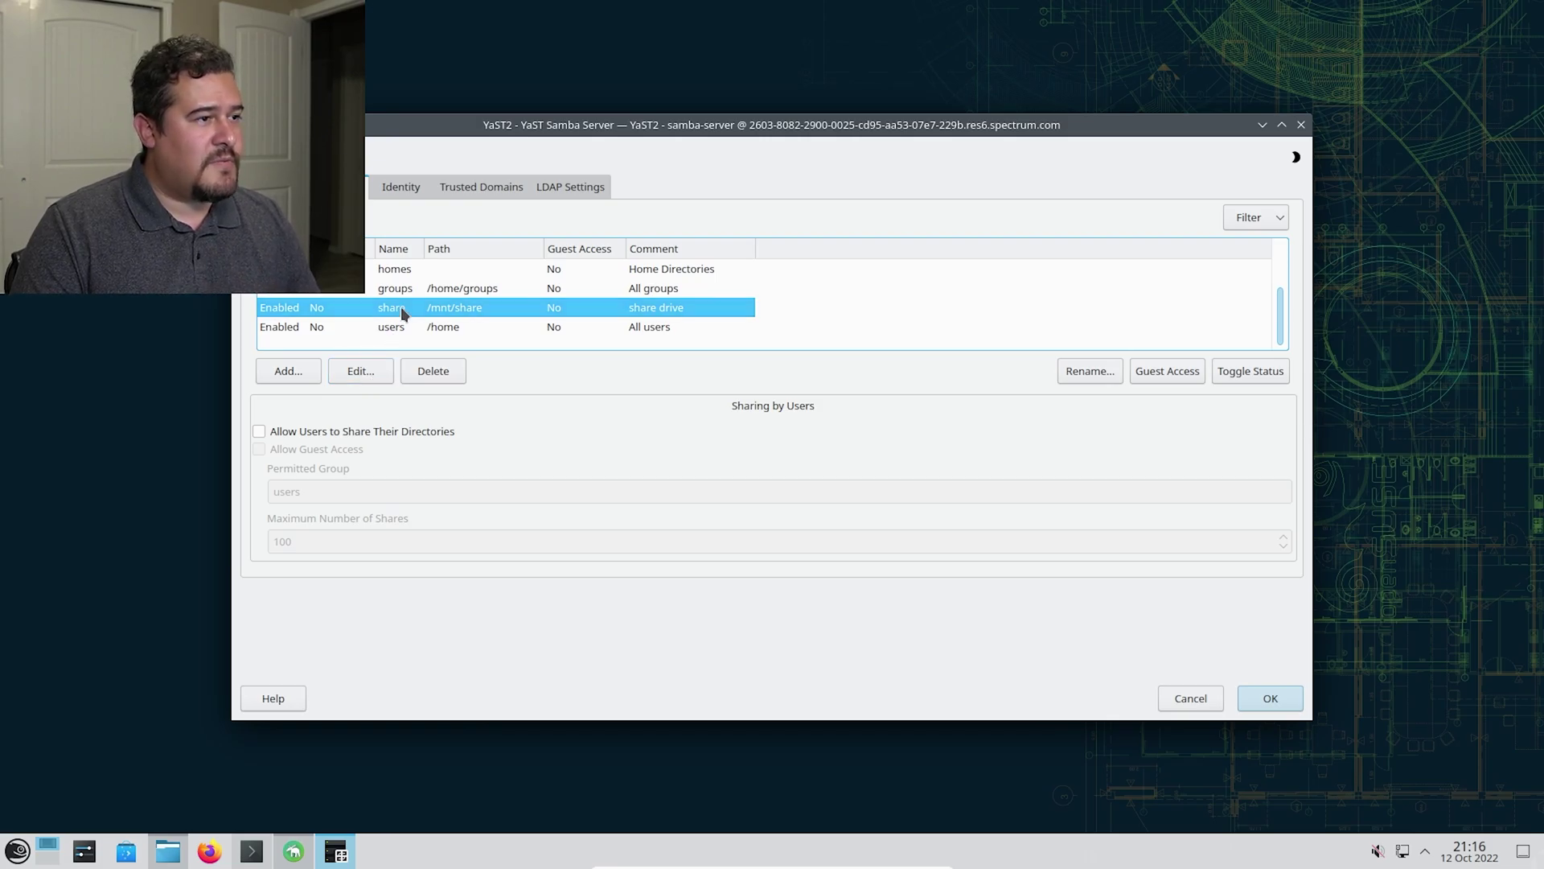
Step: Add a 'valid users' option to the /mnt/share share, set to the Samba user account
{"action": "left_click", "coordinate": [355, 377]}
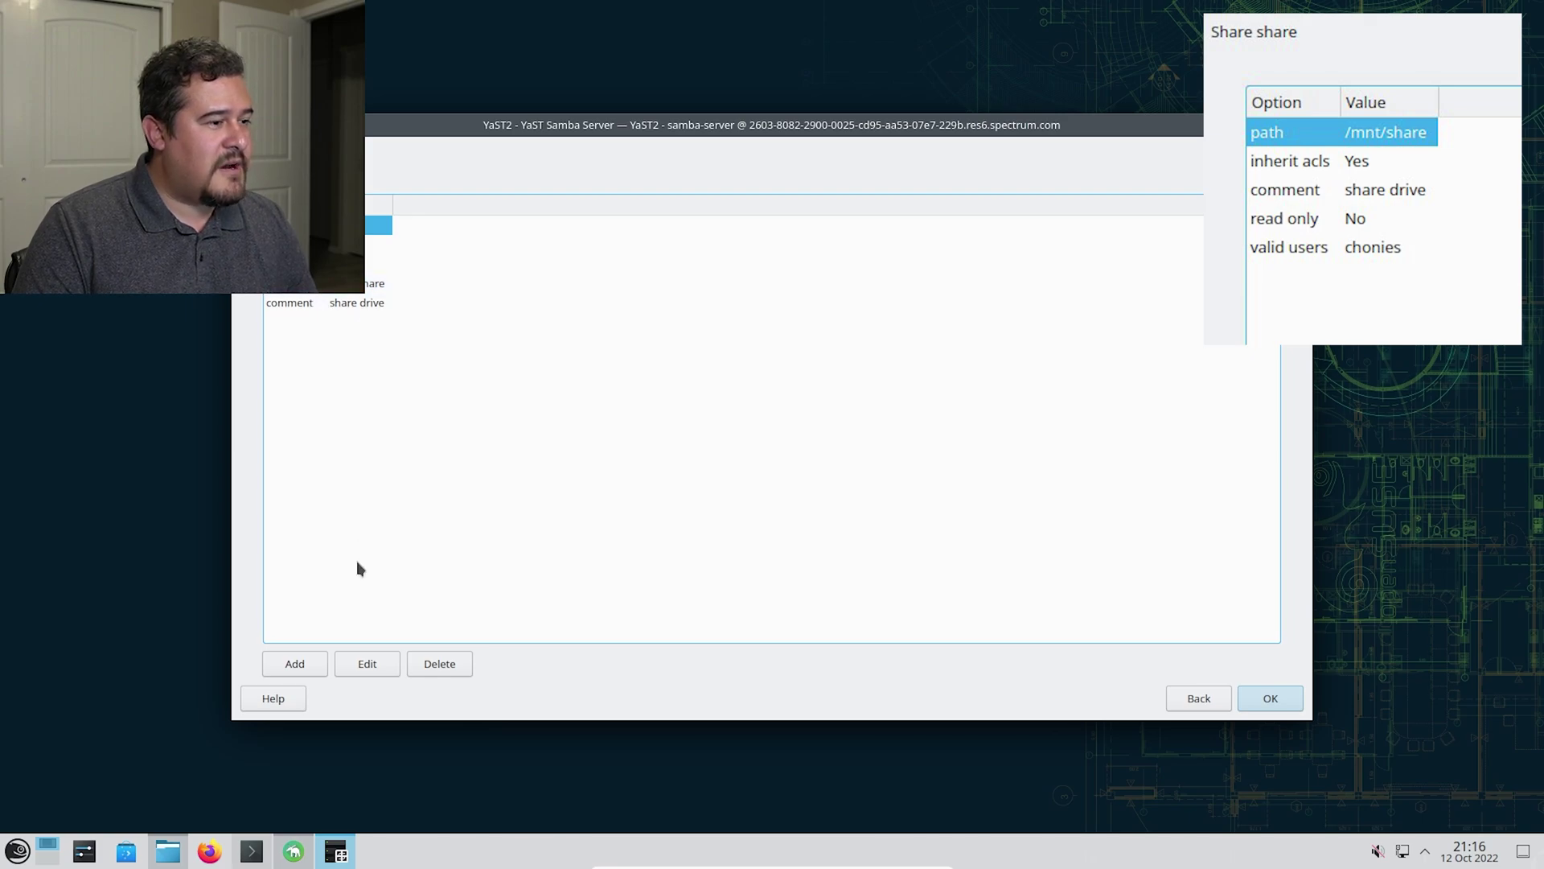
{"action": "left_click", "coordinate": [303, 664]}
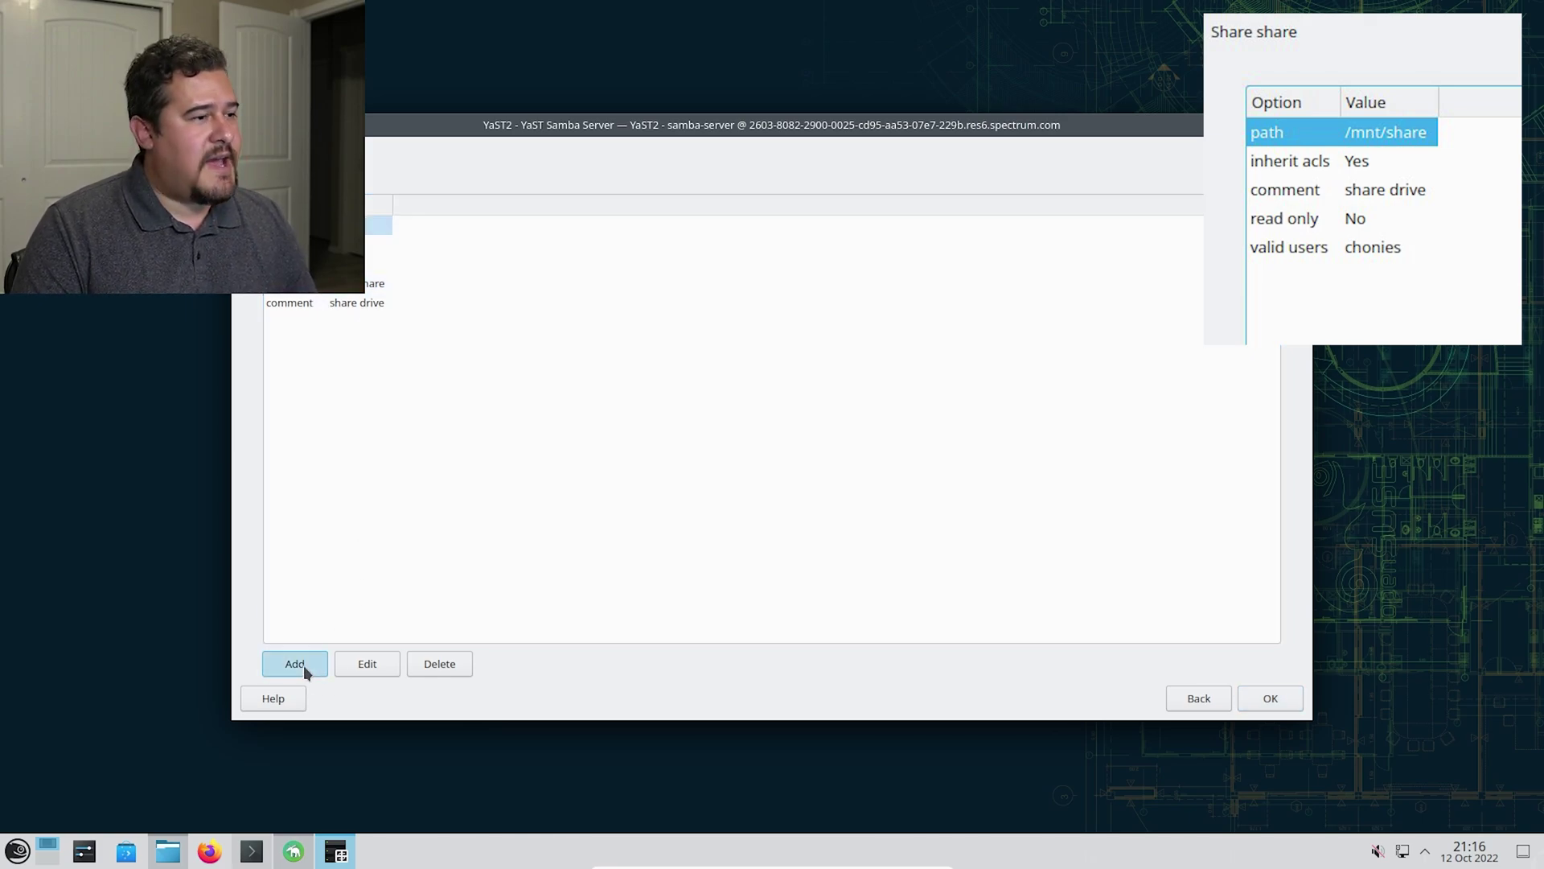
{"action": "left_click", "coordinate": [848, 414]}
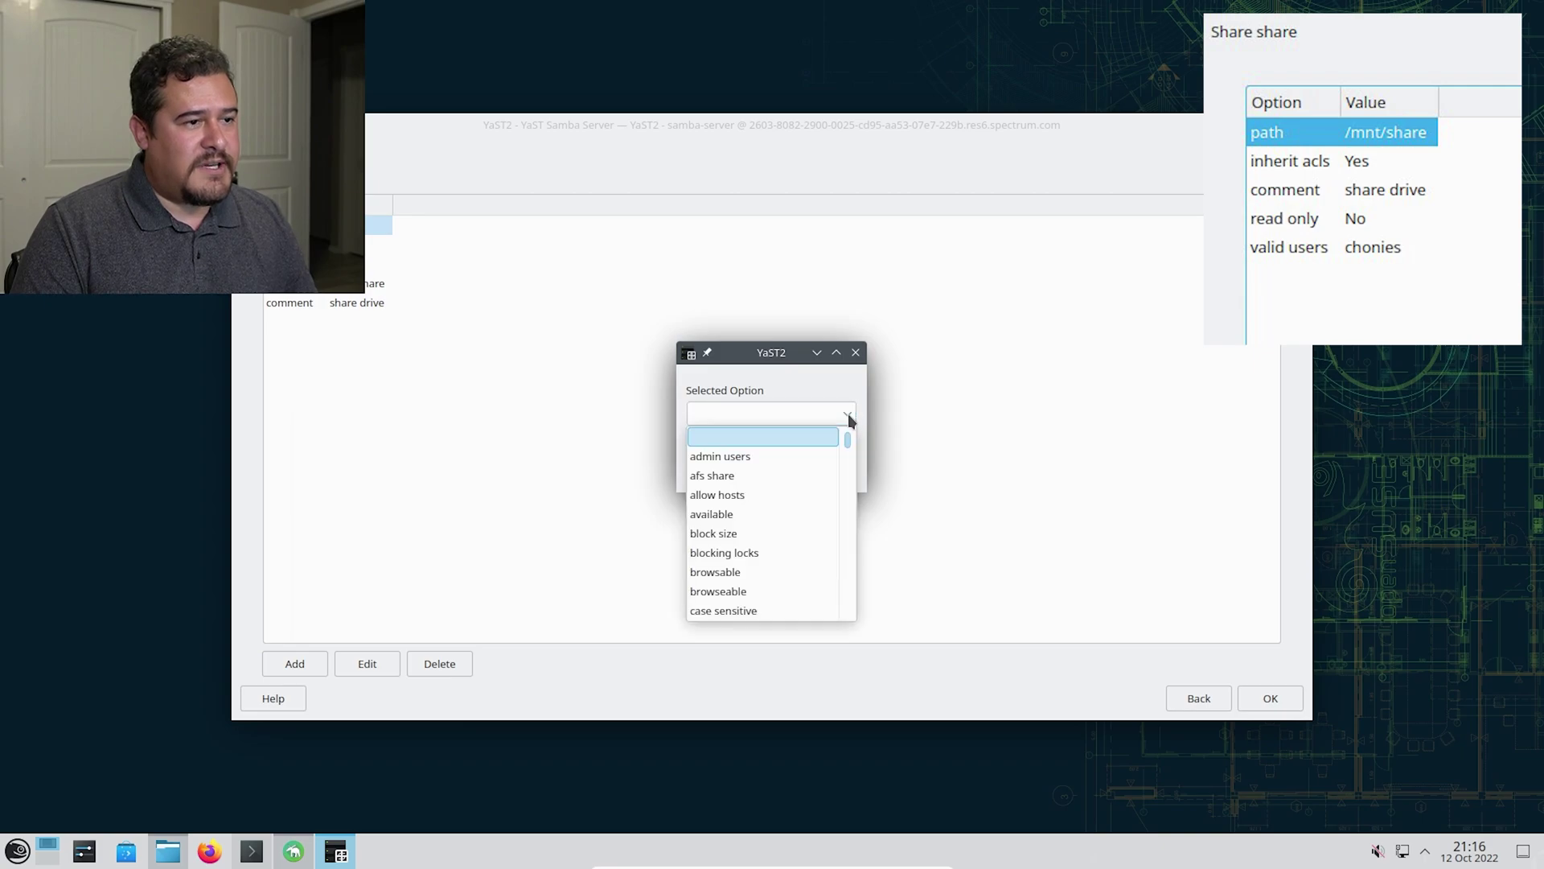
{"action": "scroll", "coordinate": [820, 472], "scroll_direction": "down", "scroll_amount": 7}
{"action": "left_click_drag", "start_coordinate": [845, 459], "coordinate": [854, 605]}
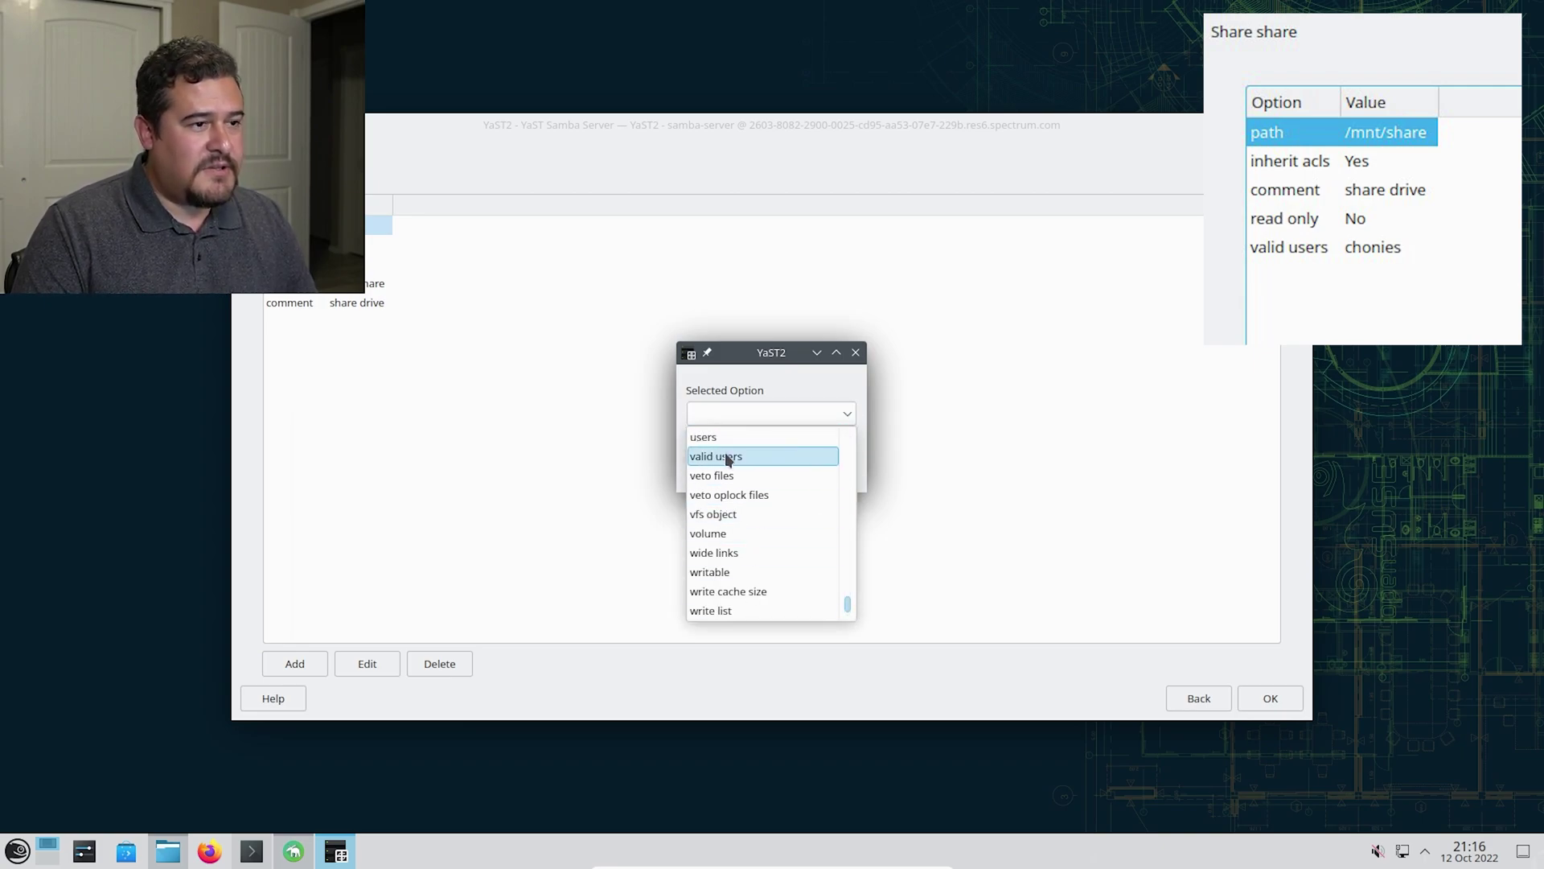
{"action": "left_click", "coordinate": [726, 456]}
{"action": "left_click", "coordinate": [730, 458]}
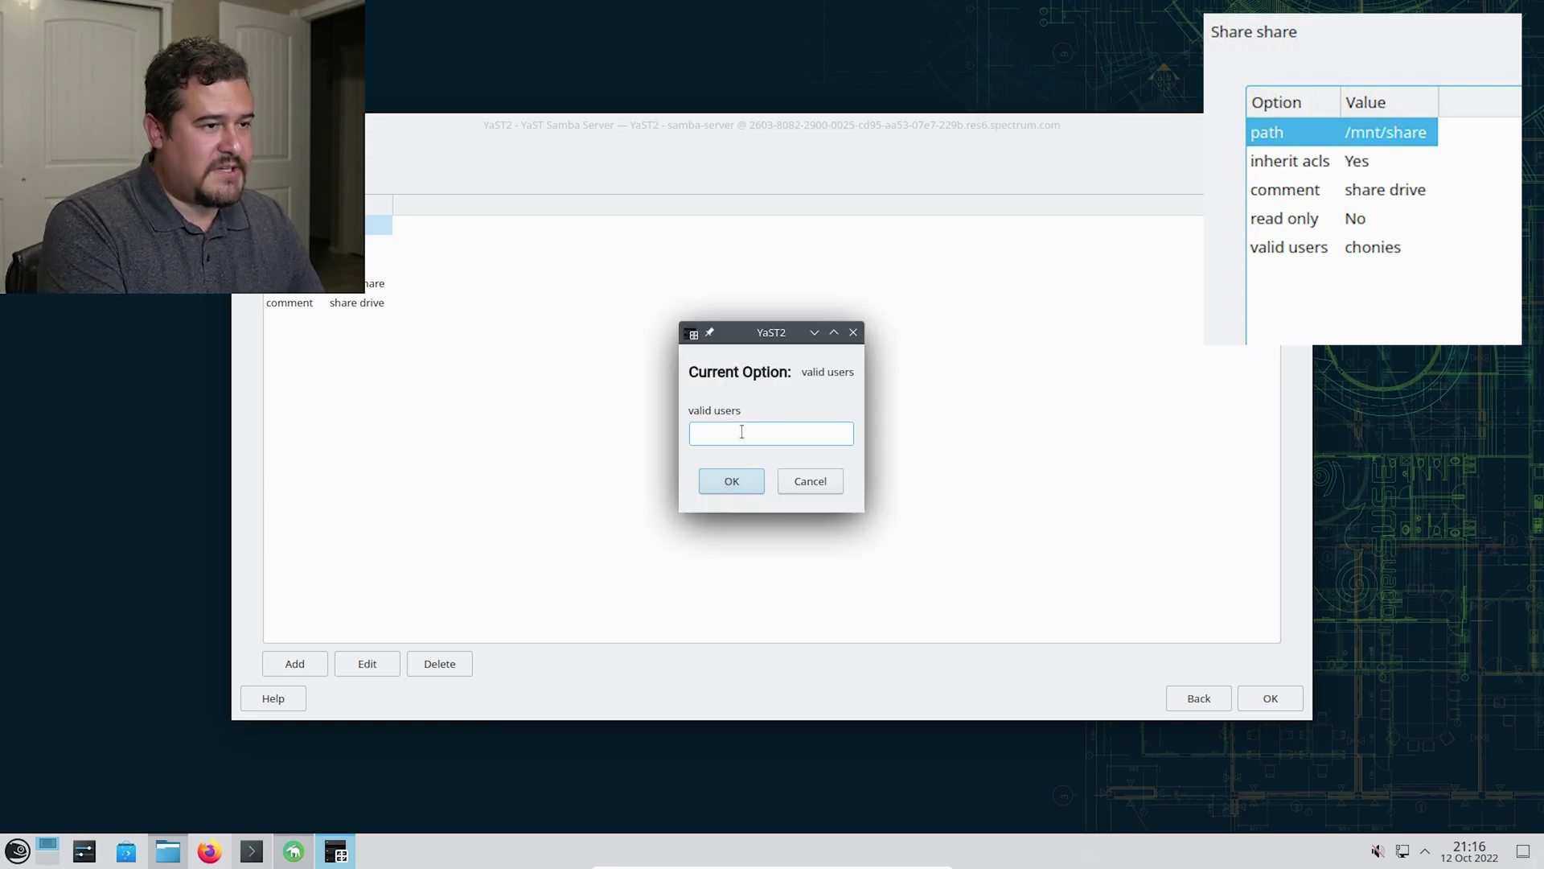
{"action": "type", "text": "chonies"}
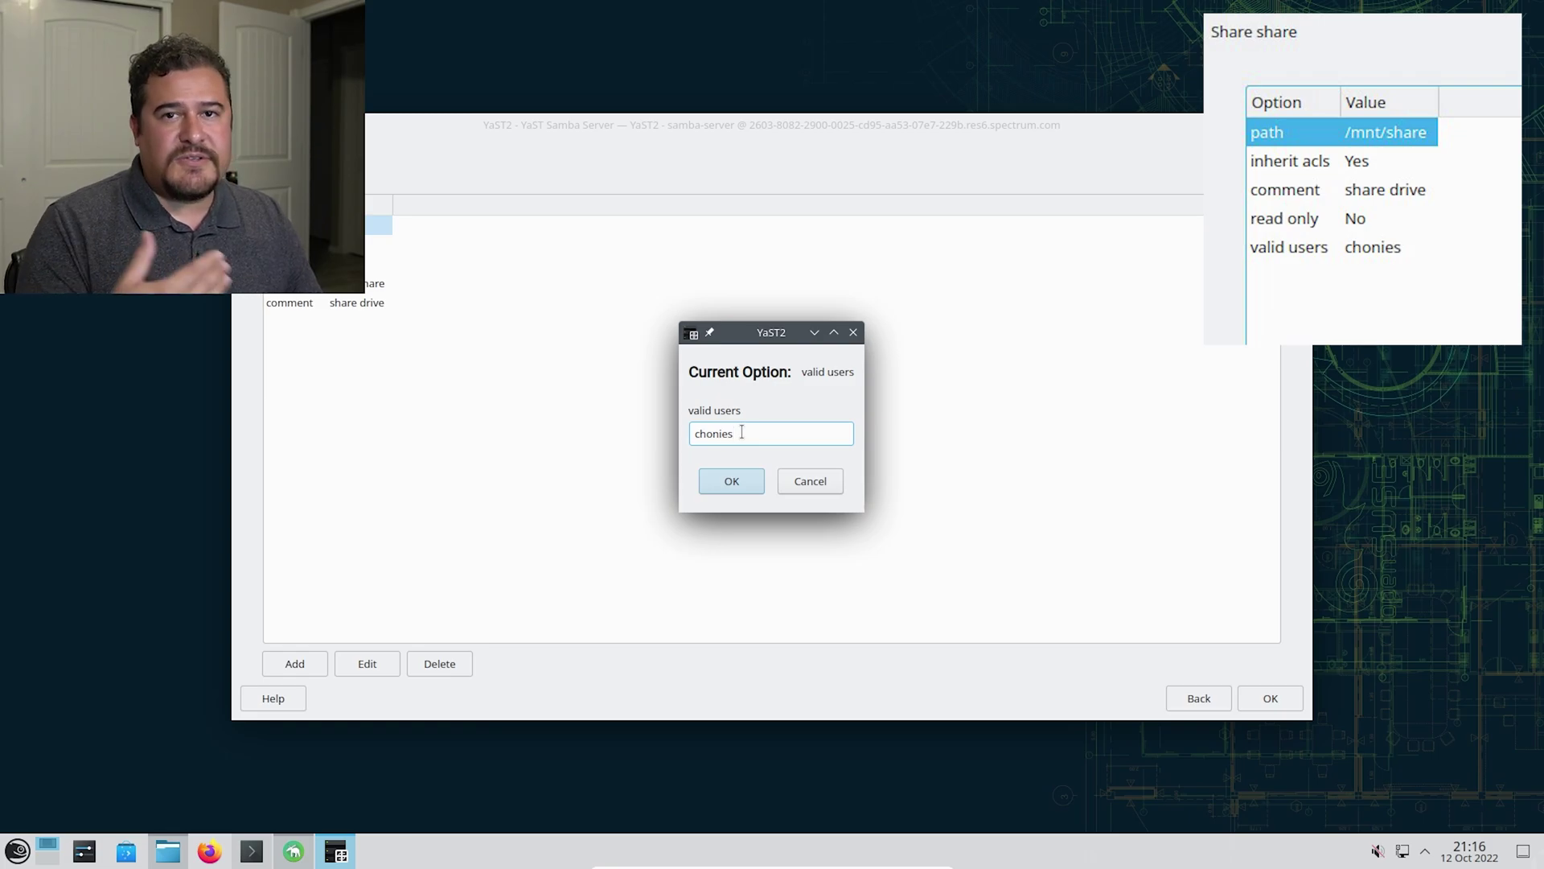
{"action": "left_click", "coordinate": [733, 479]}
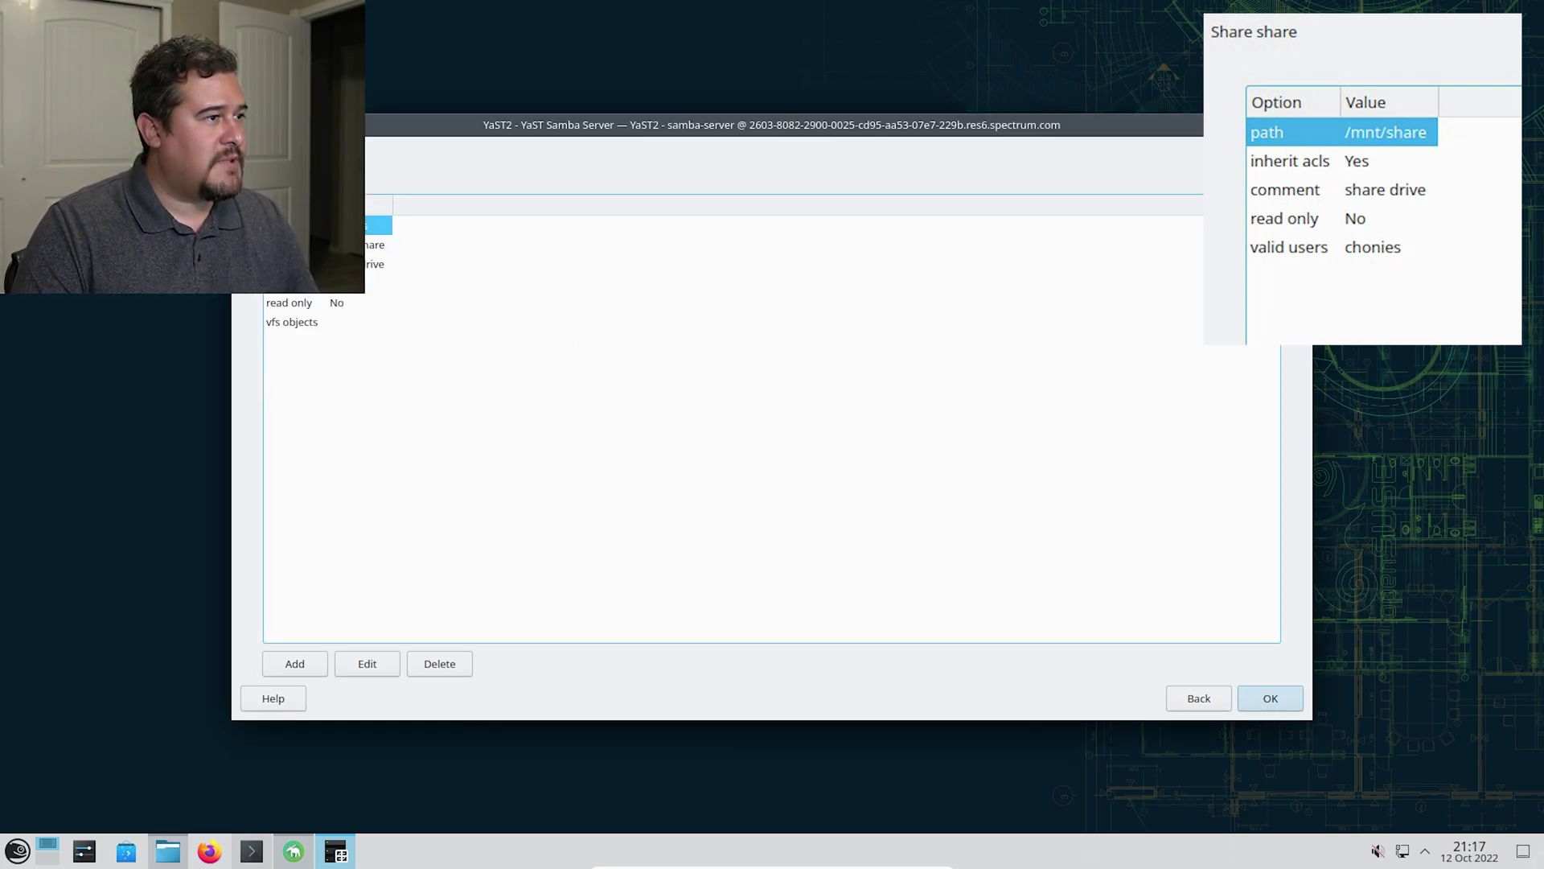
Step: Save the share options, select the share, and save the Samba server configuration
{"action": "left_click", "coordinate": [1247, 697]}
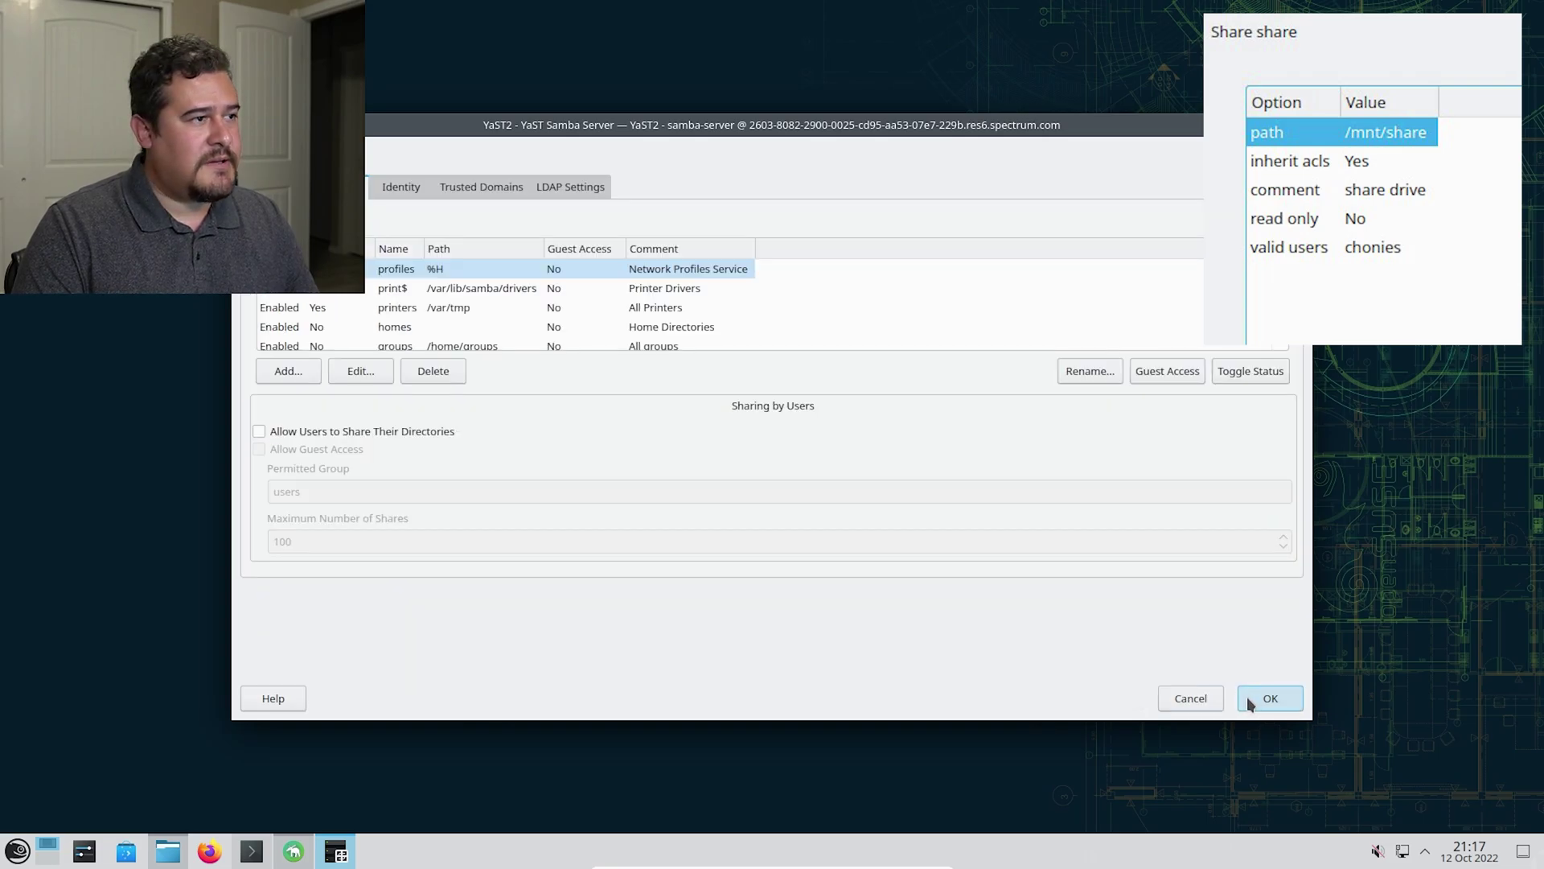
{"action": "left_click", "coordinate": [499, 315]}
{"action": "scroll", "coordinate": [497, 313], "scroll_direction": "down", "scroll_amount": 1}
{"action": "left_click", "coordinate": [496, 312]}
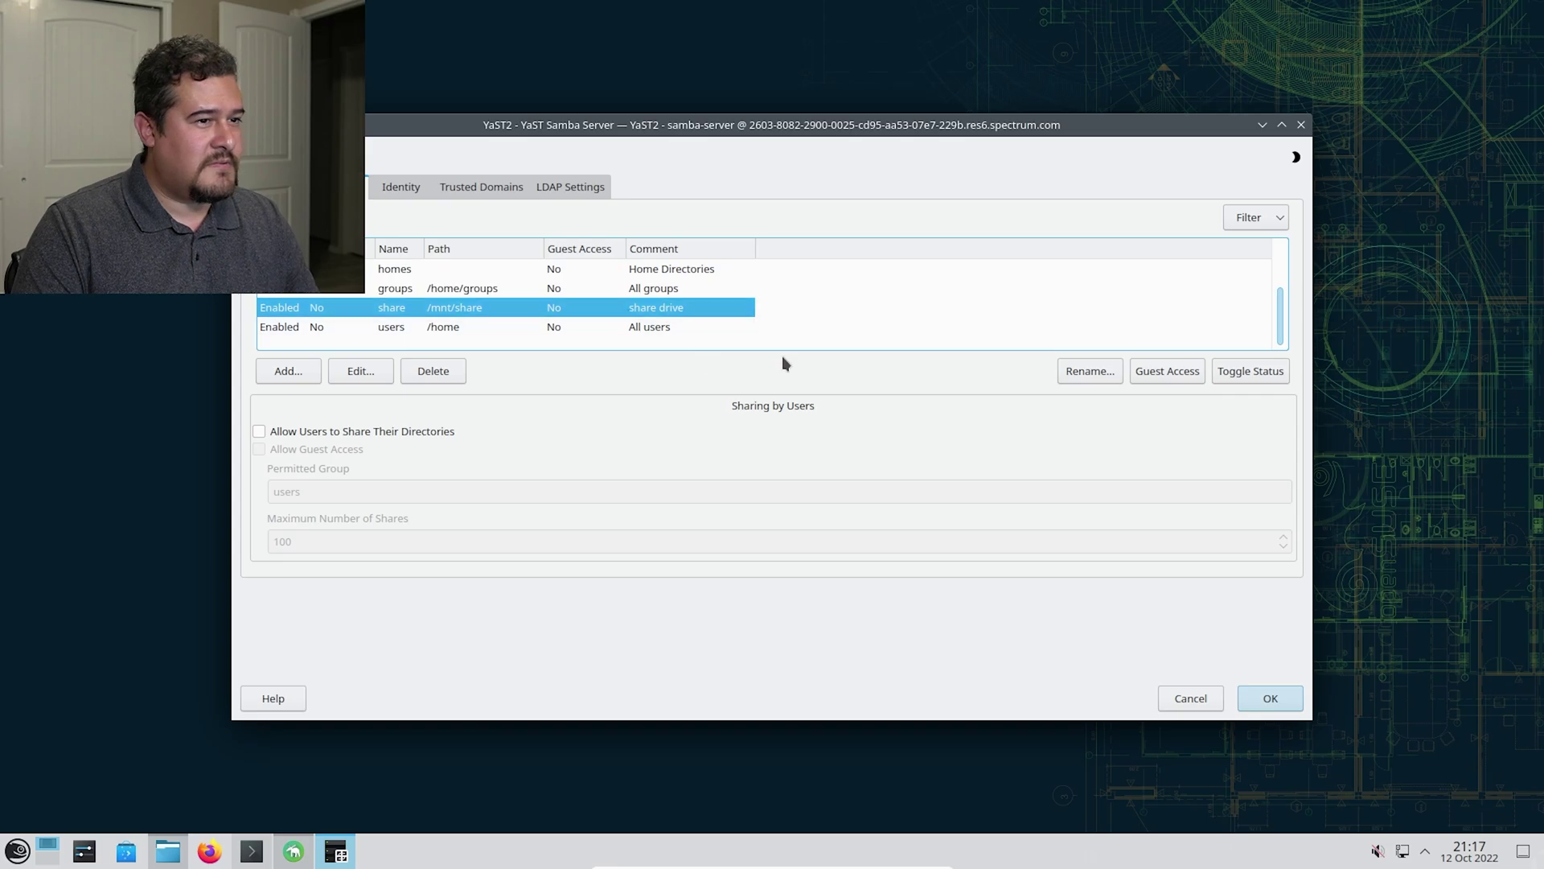
{"action": "left_click", "coordinate": [1271, 698]}
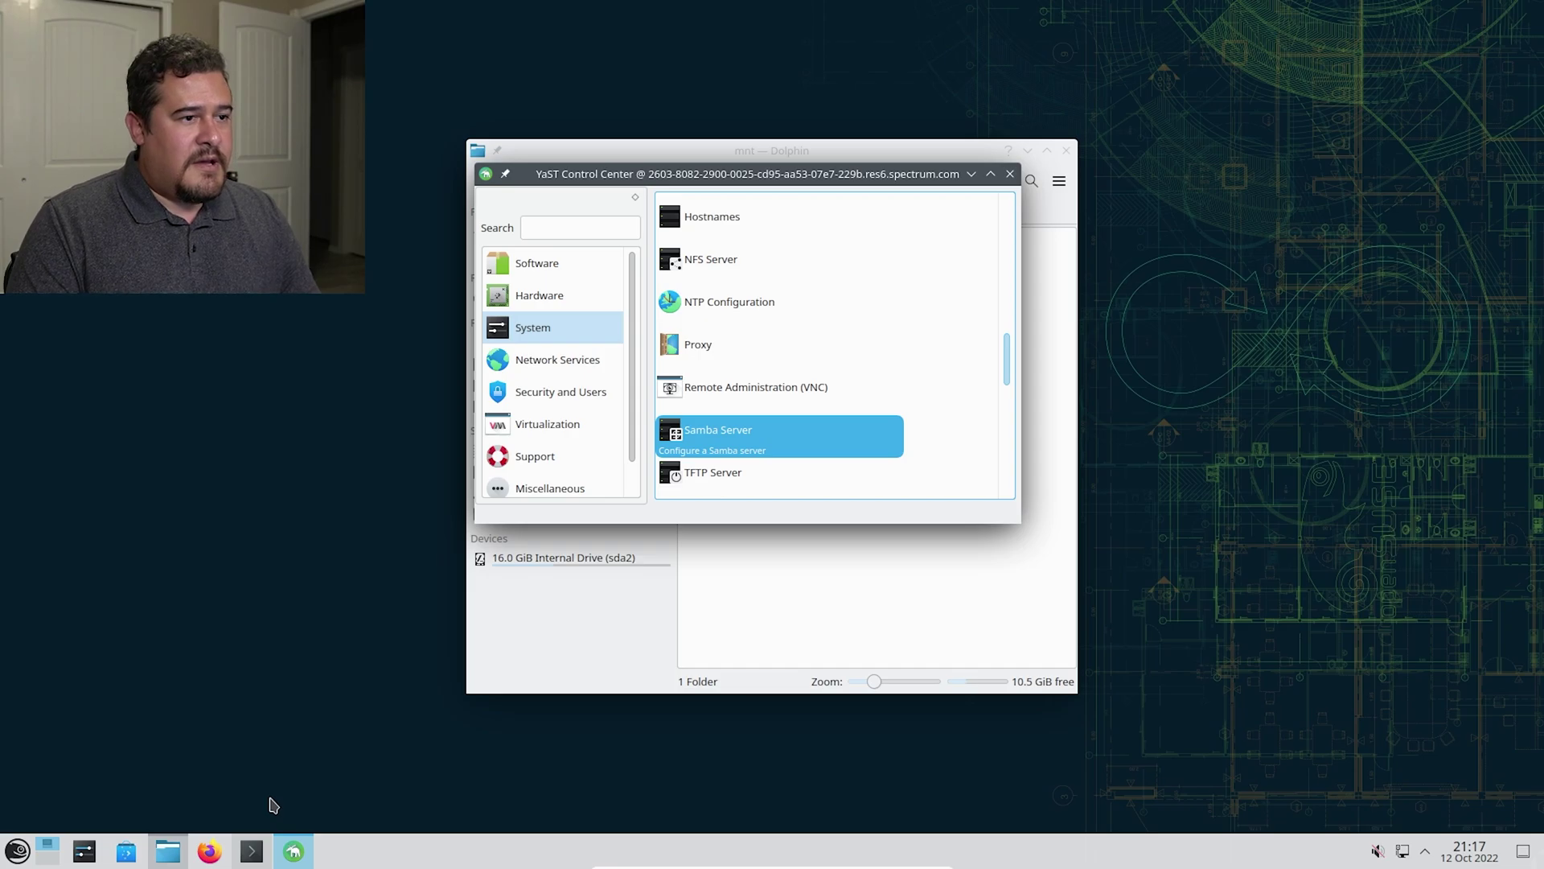
Step: Run service smb status in Konsole to check the Samba service
{"action": "left_click", "coordinate": [252, 851]}
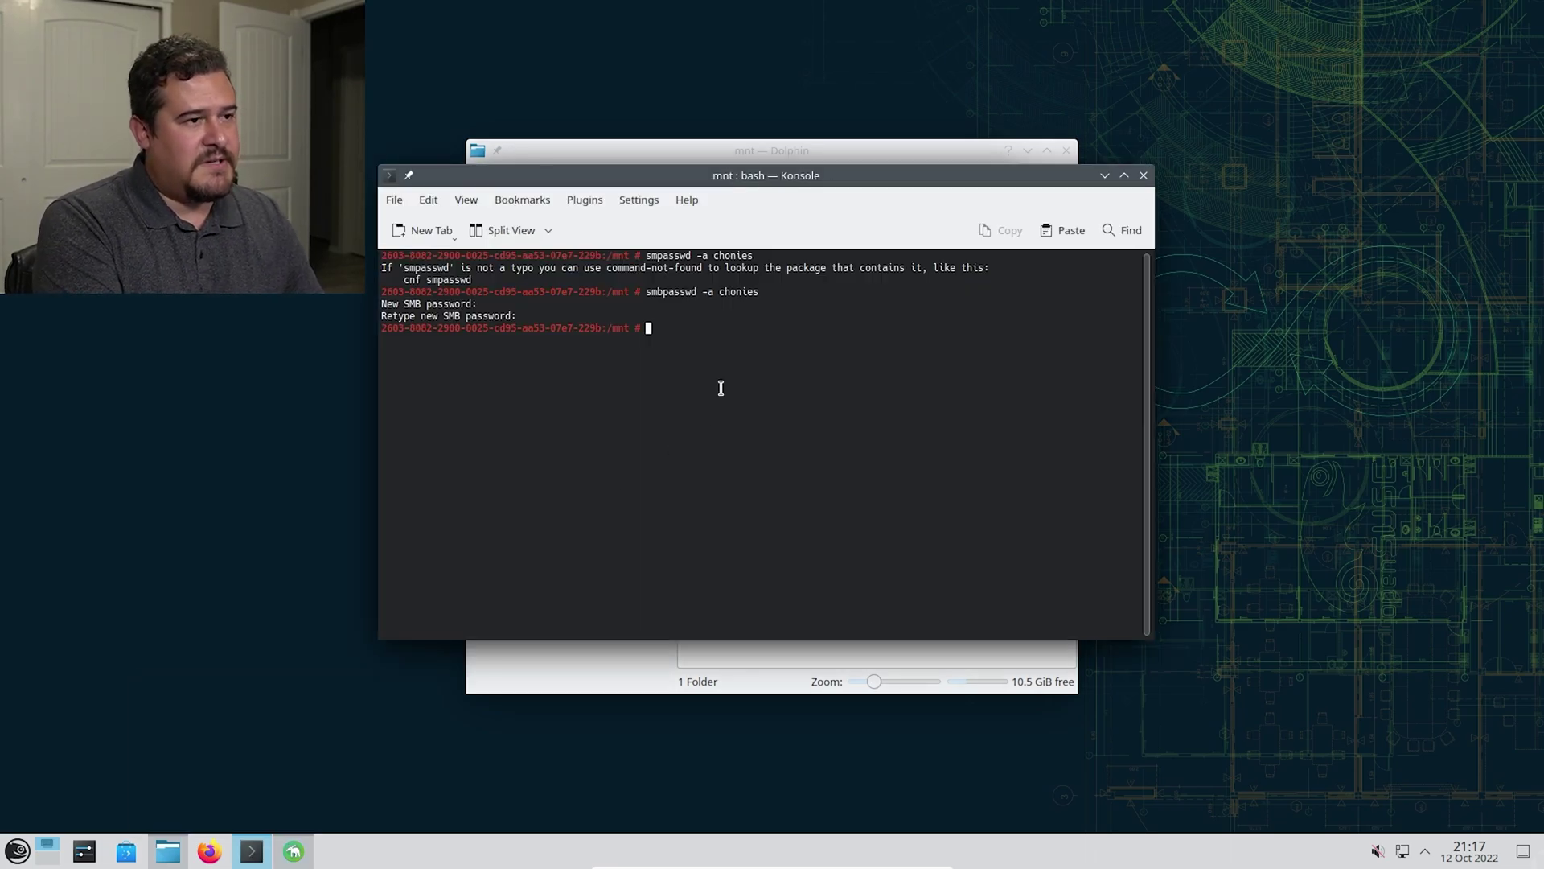
{"action": "type", "text": "s"}
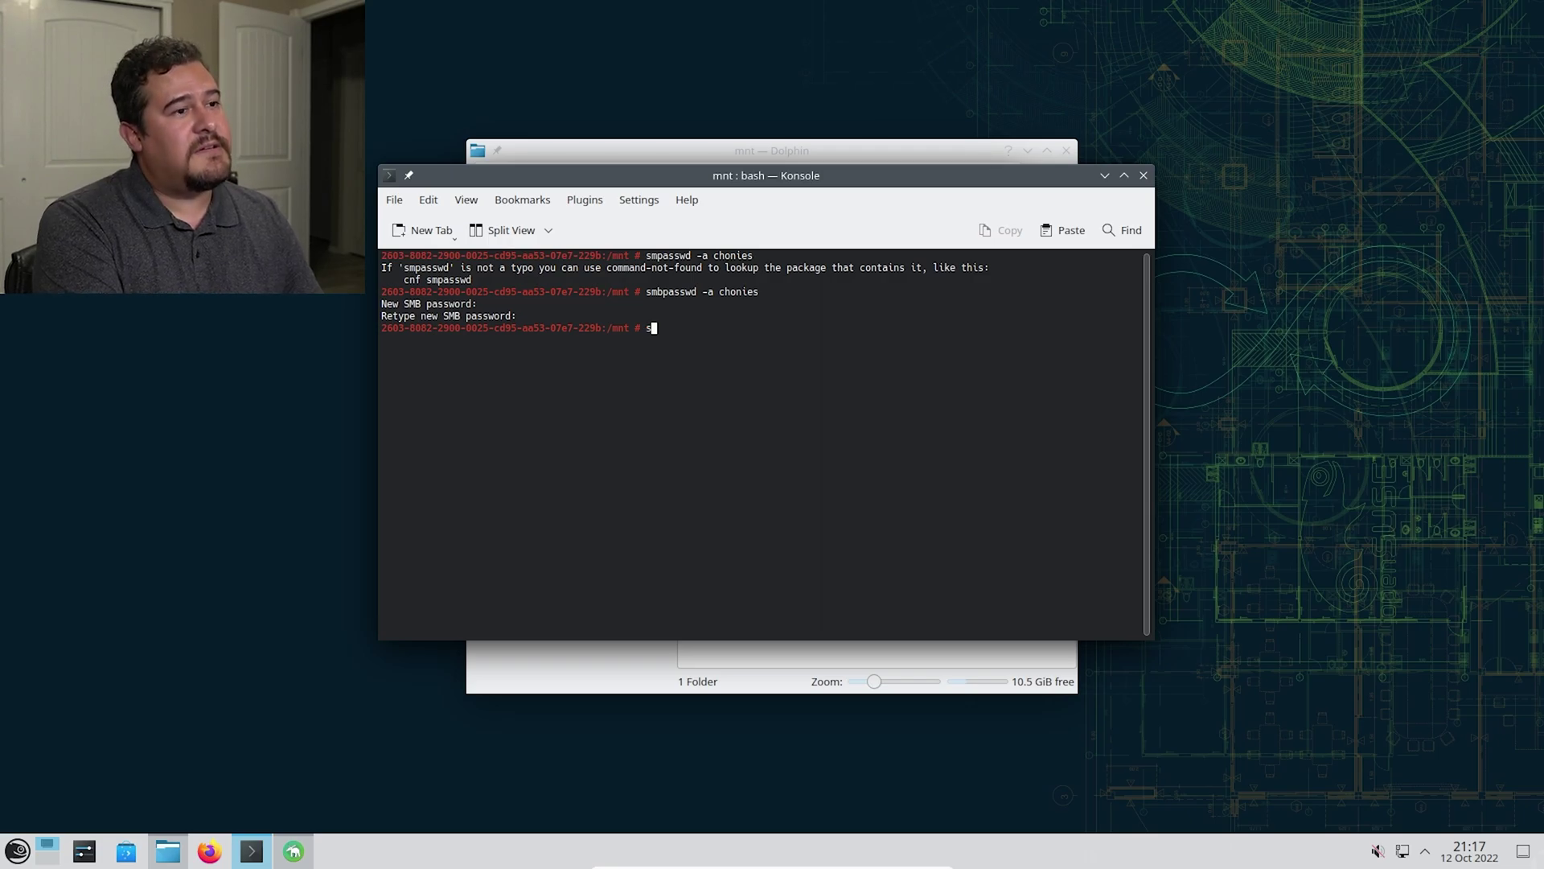
{"action": "type", "text": "ervice"}
{"action": "key", "text": "BackSpace"}
{"action": "key", "text": "BackSpace"}
{"action": "key", "text": "BackSpace"}
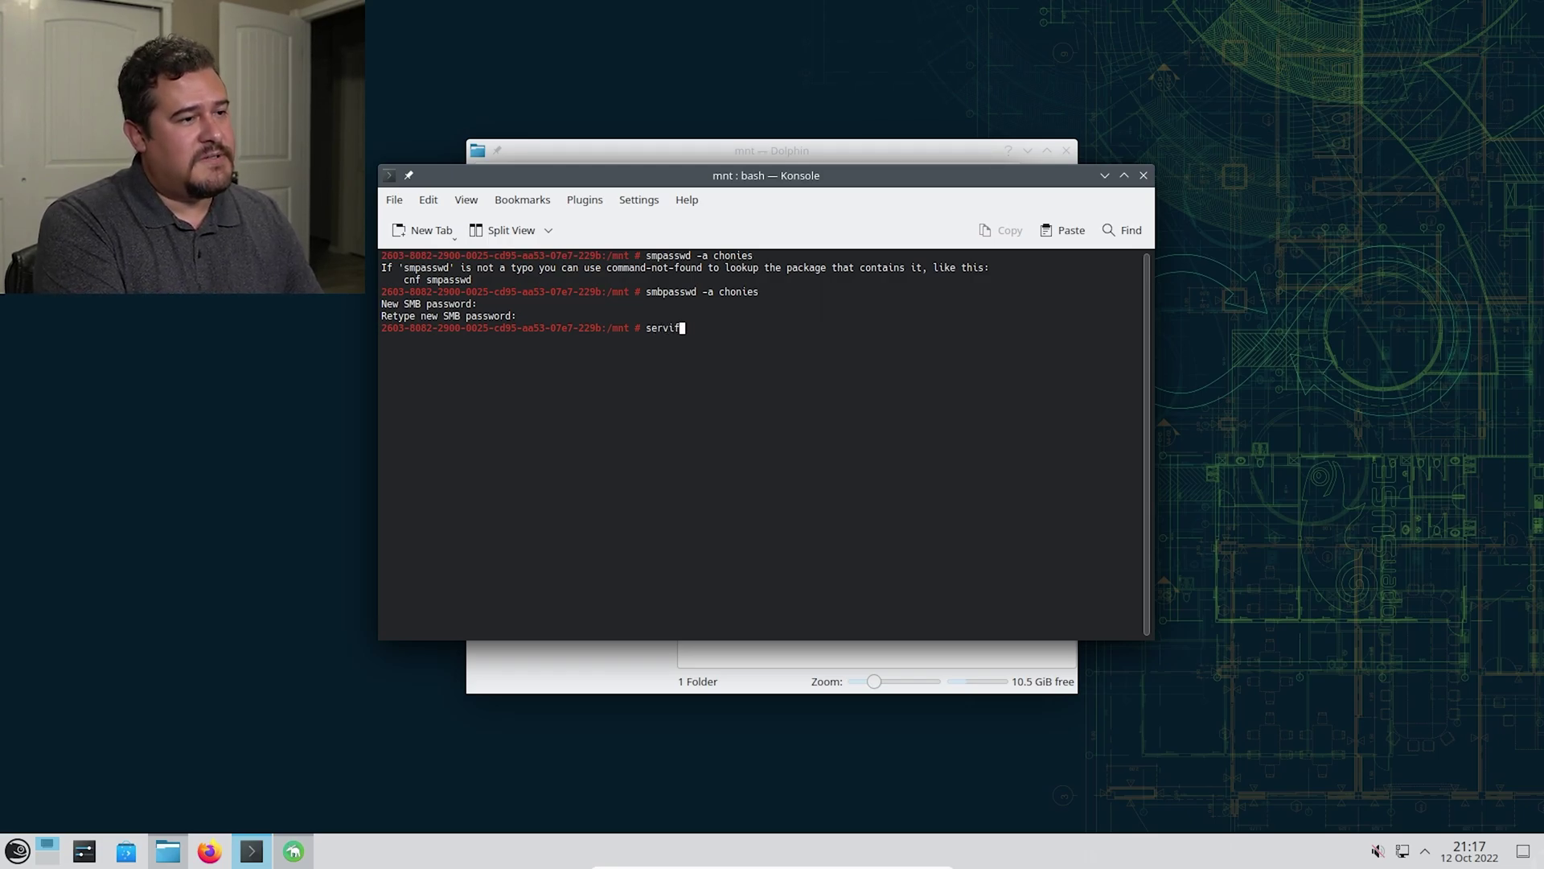
{"action": "type", "text": "e smb "}
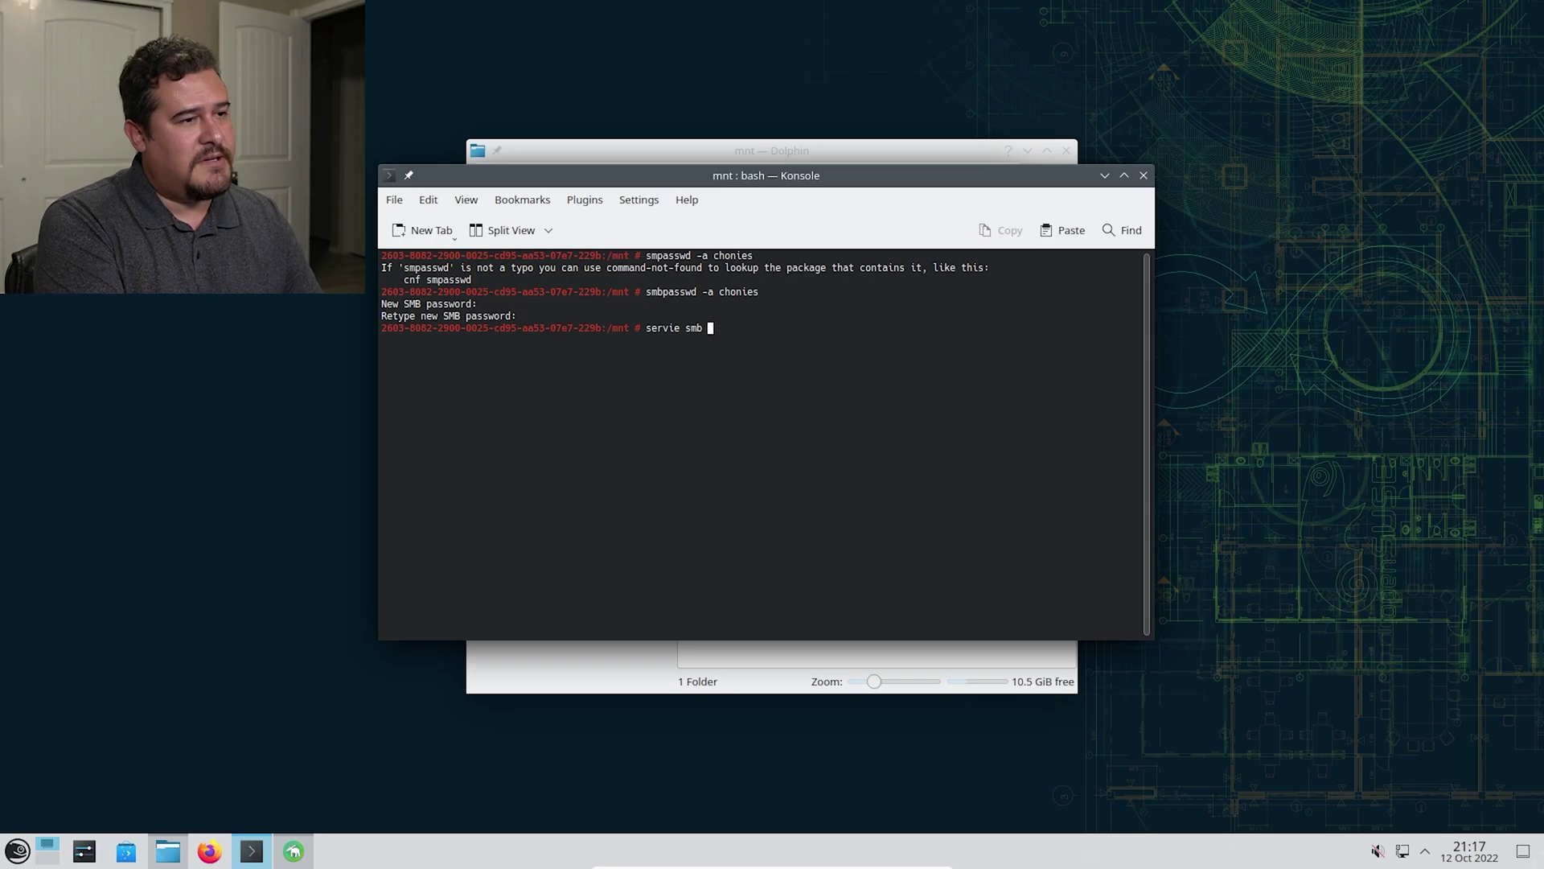
{"action": "type", "text": "status"}
{"action": "key", "text": "Return"}
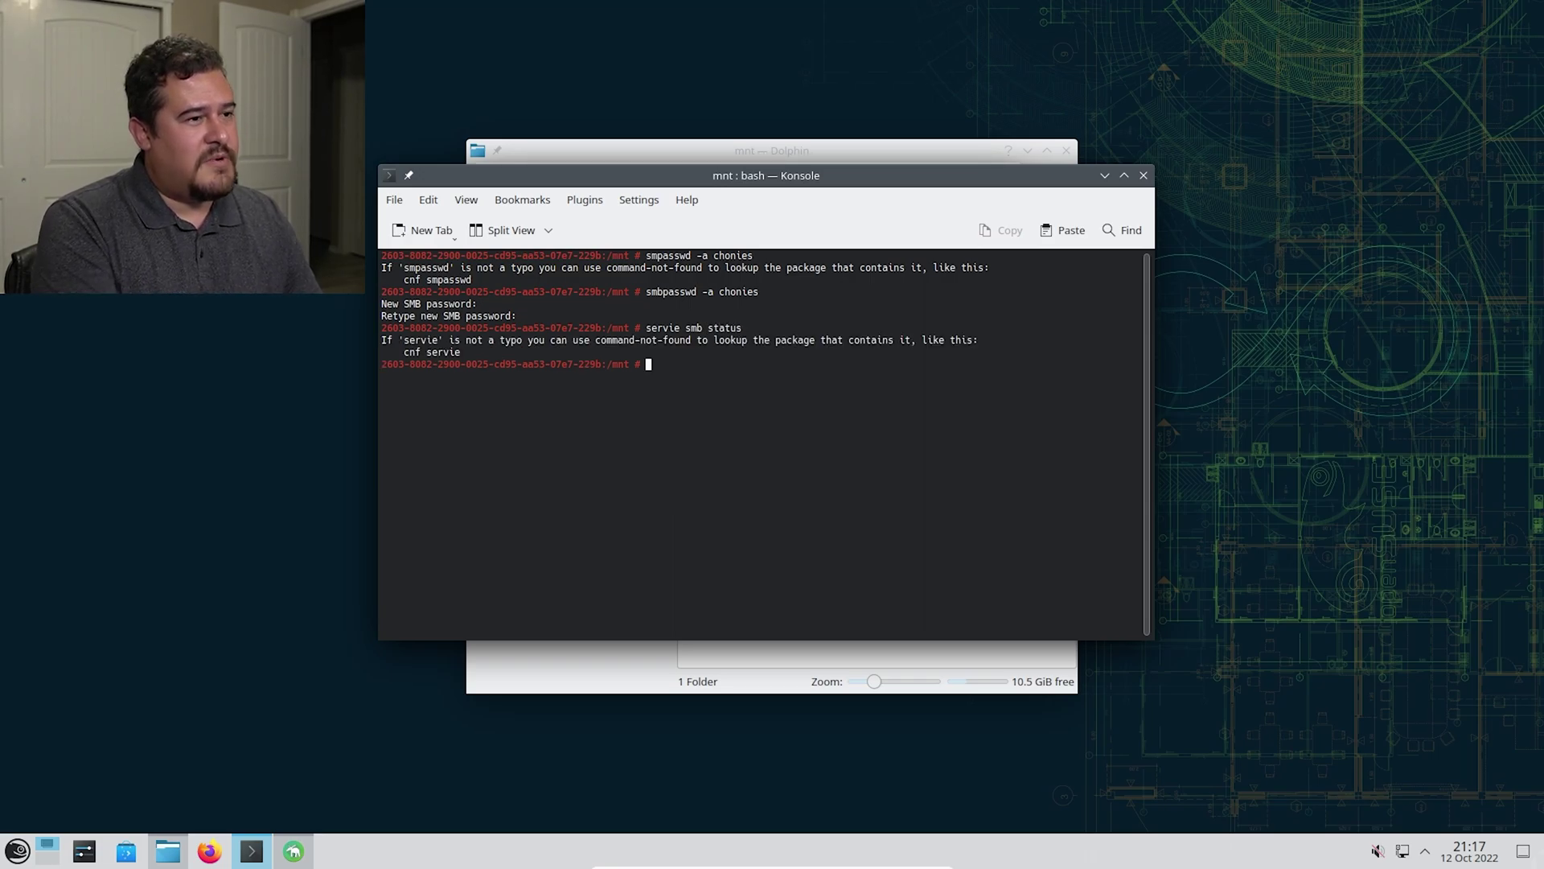
{"action": "key", "text": "Up"}
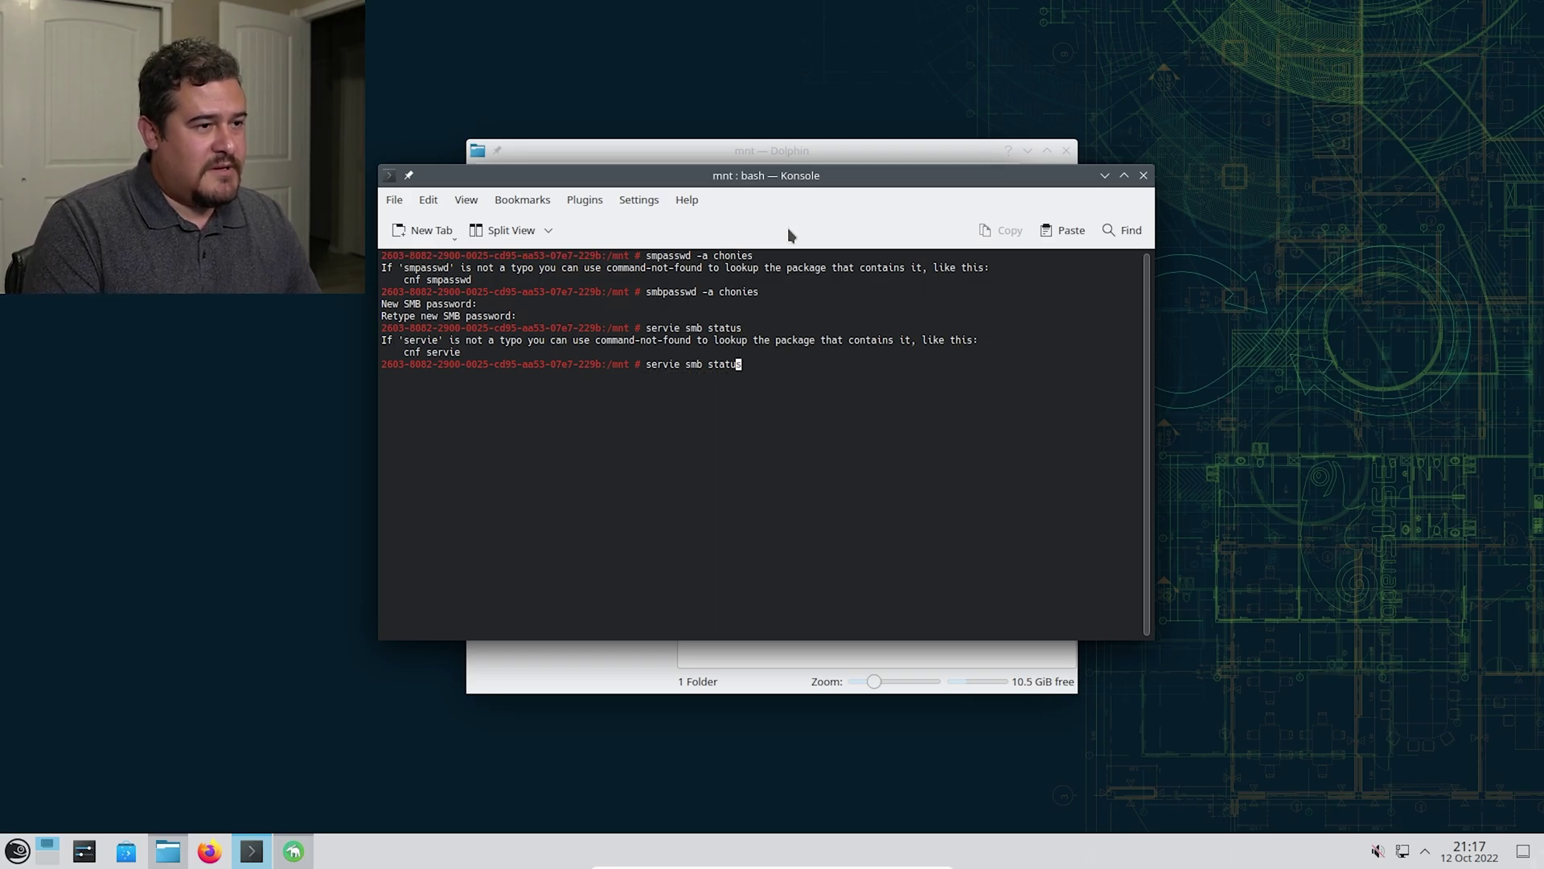
{"action": "key", "text": "Left"}
{"action": "key", "text": "Left"}
{"action": "key", "text": "Left"}
{"action": "key", "text": "Left"}
{"action": "key", "text": "Left"}
{"action": "key", "text": "Left"}
{"action": "key", "text": "Right"}
{"action": "key", "text": "Right"}
{"action": "key", "text": "Right"}
{"action": "key", "text": "Right"}
{"action": "key", "text": "Right"}
{"action": "key", "text": "Right"}
{"action": "key", "text": "Right"}
{"action": "key", "text": "BackSpace"}
{"action": "key", "text": "BackSpace"}
{"action": "key", "text": "BackSpace"}
{"action": "key", "text": "BackSpace"}
{"action": "key", "text": "BackSpace"}
{"action": "key", "text": "BackSpace"}
{"action": "key", "text": "BackSpace"}
{"action": "key", "text": "BackSpace"}
{"action": "key", "text": "BackSpace"}
{"action": "key", "text": "BackSpace"}
{"action": "key", "text": "BackSpace"}
{"action": "key", "text": "BackSpace"}
{"action": "key", "text": "BackSpace"}
{"action": "key", "text": "BackSpace"}
{"action": "key", "text": "BackSpace"}
{"action": "key", "text": "BackSpace"}
{"action": "key", "text": "BackSpace"}
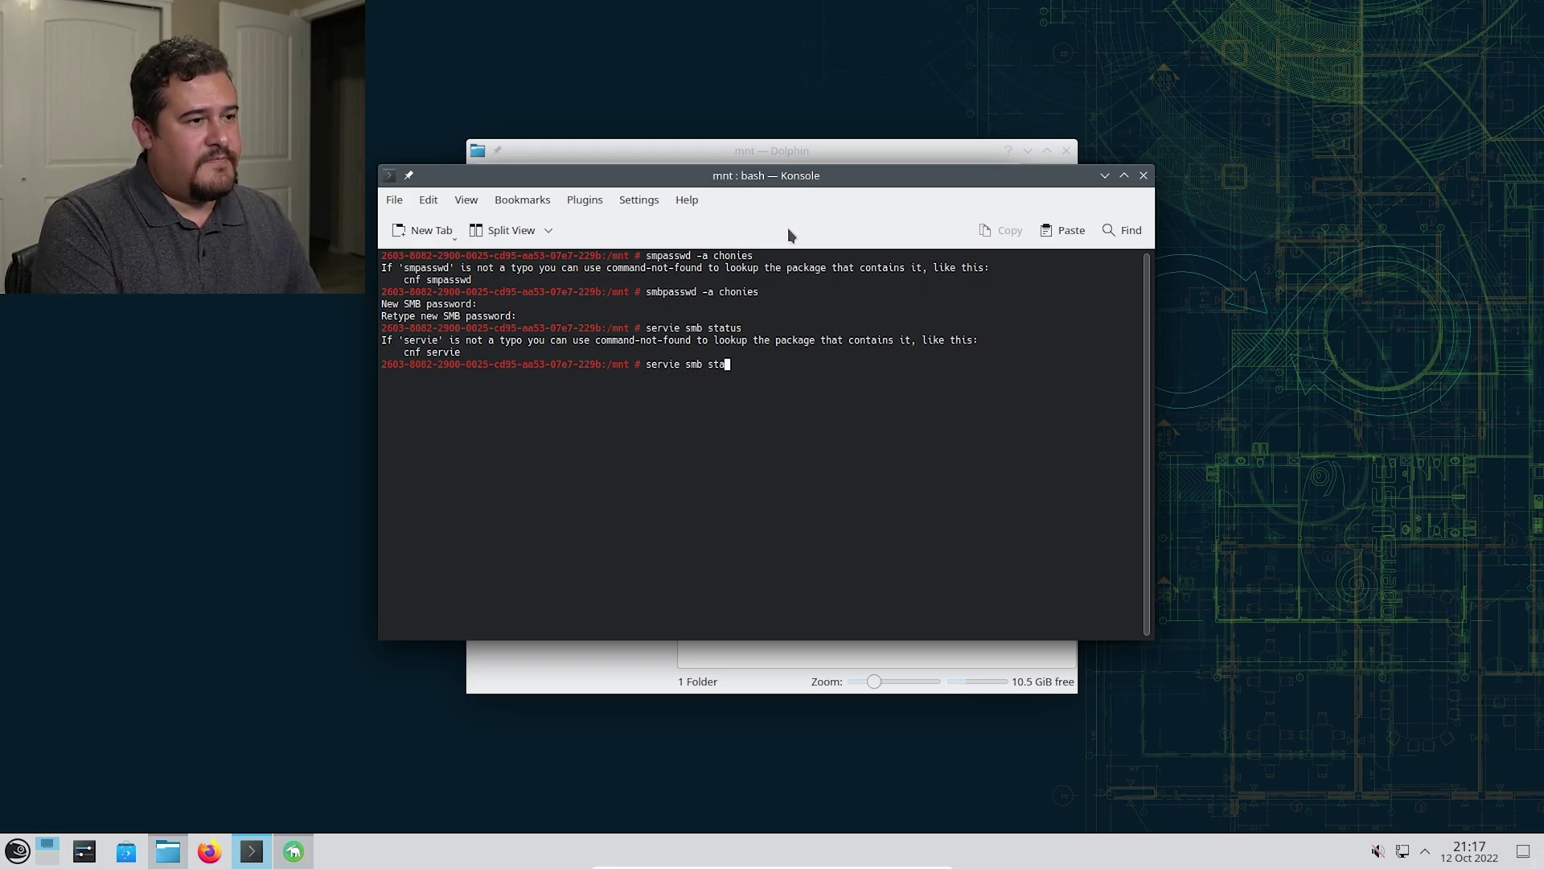
{"action": "type", "text": "servi"}
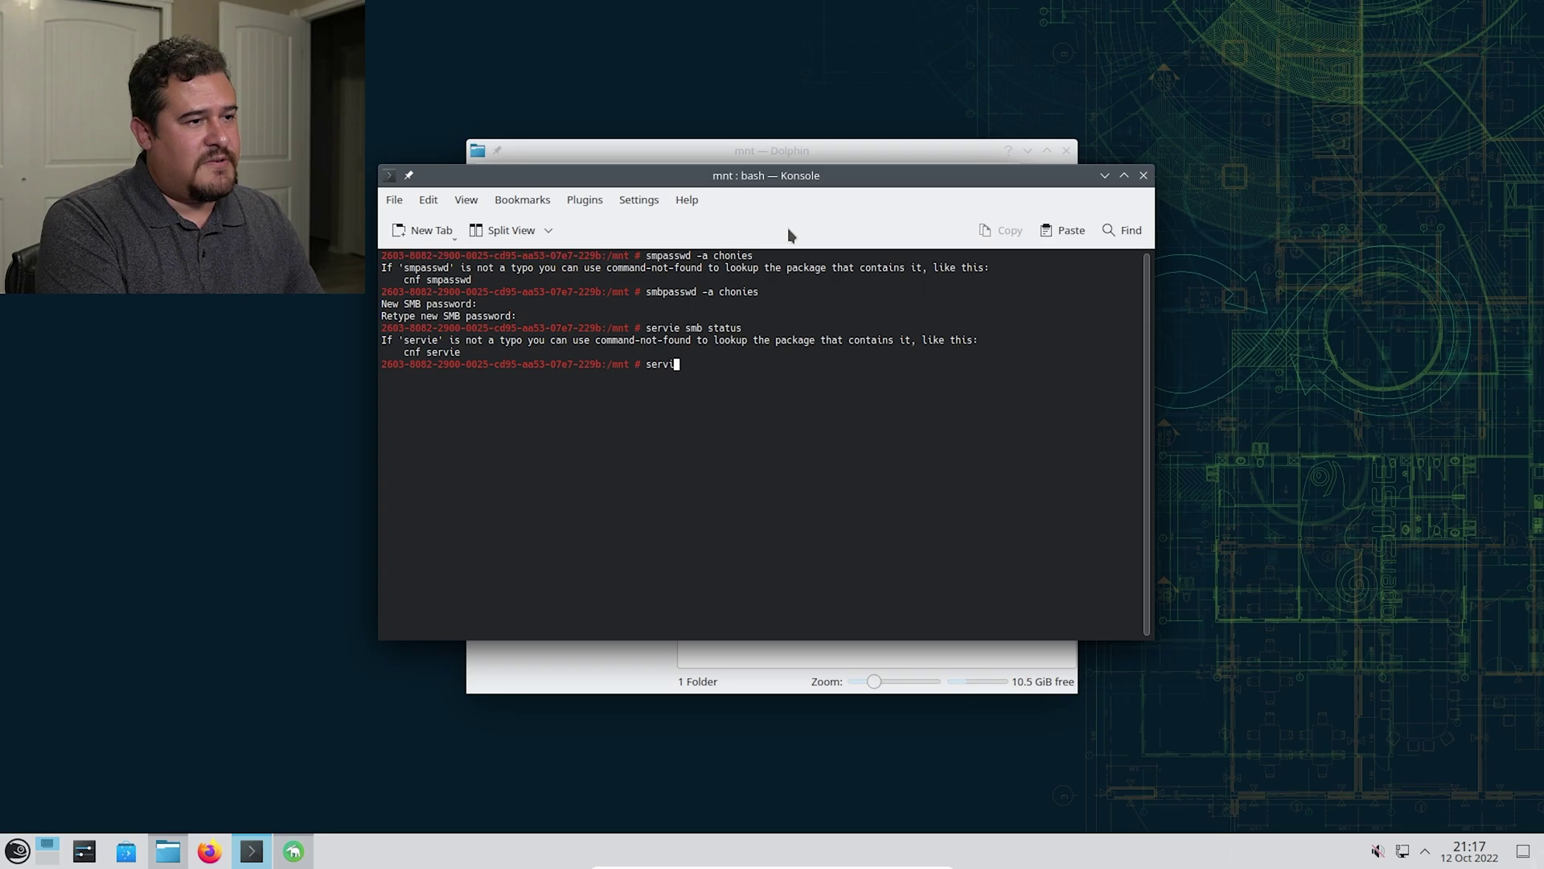
{"action": "type", "text": "ce smb status"}
{"action": "key", "text": "Return"}
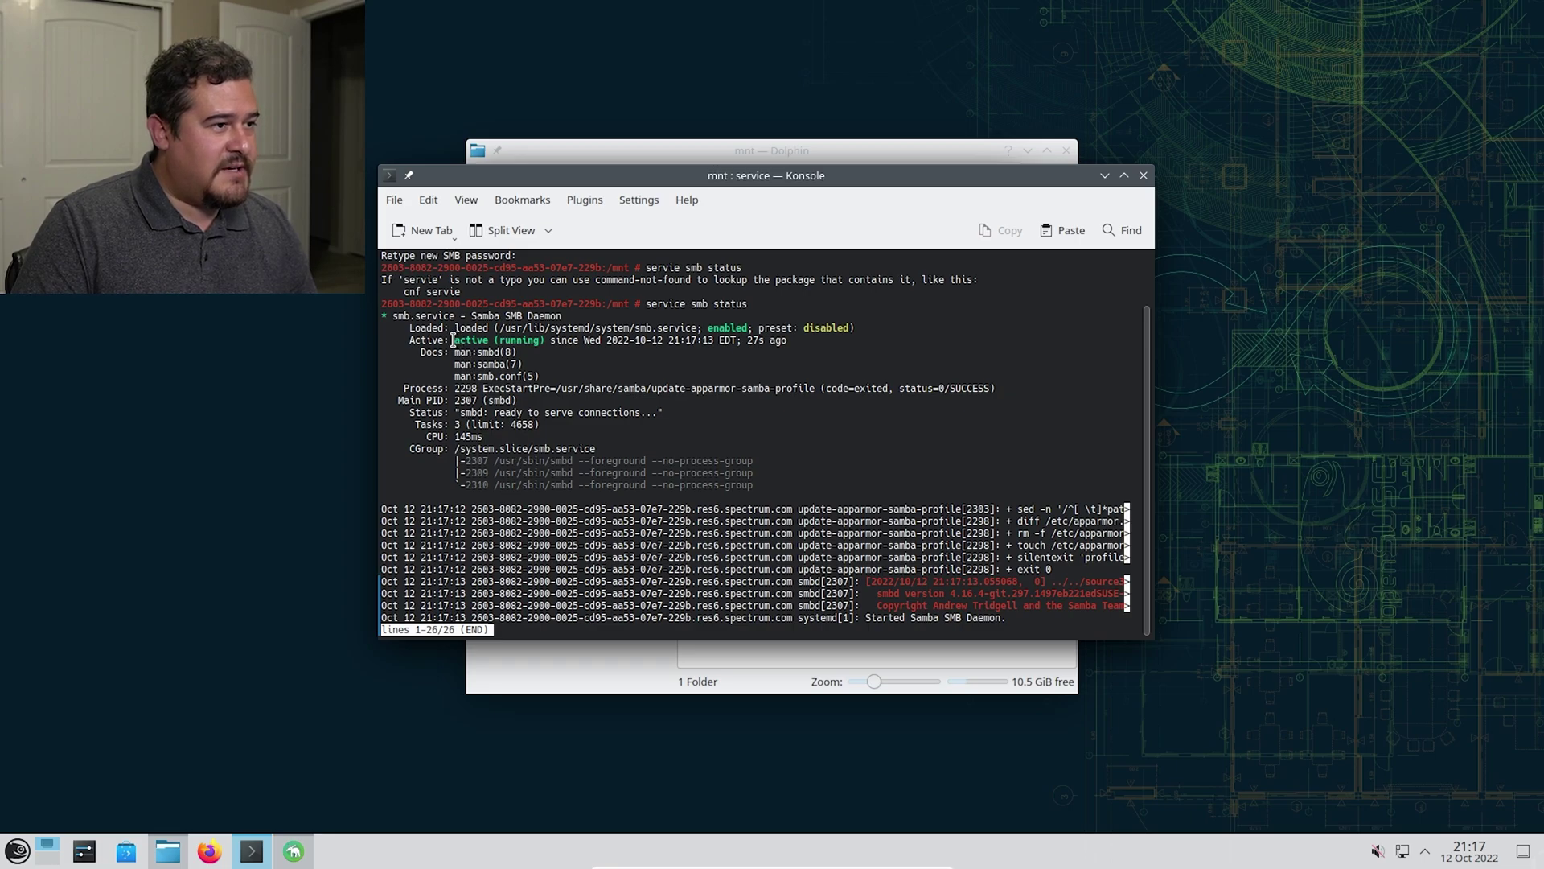
Step: Confirm Samba shows active (running), close the status output and clear the terminal
{"action": "left_click_drag", "start_coordinate": [454, 341], "coordinate": [546, 341]}
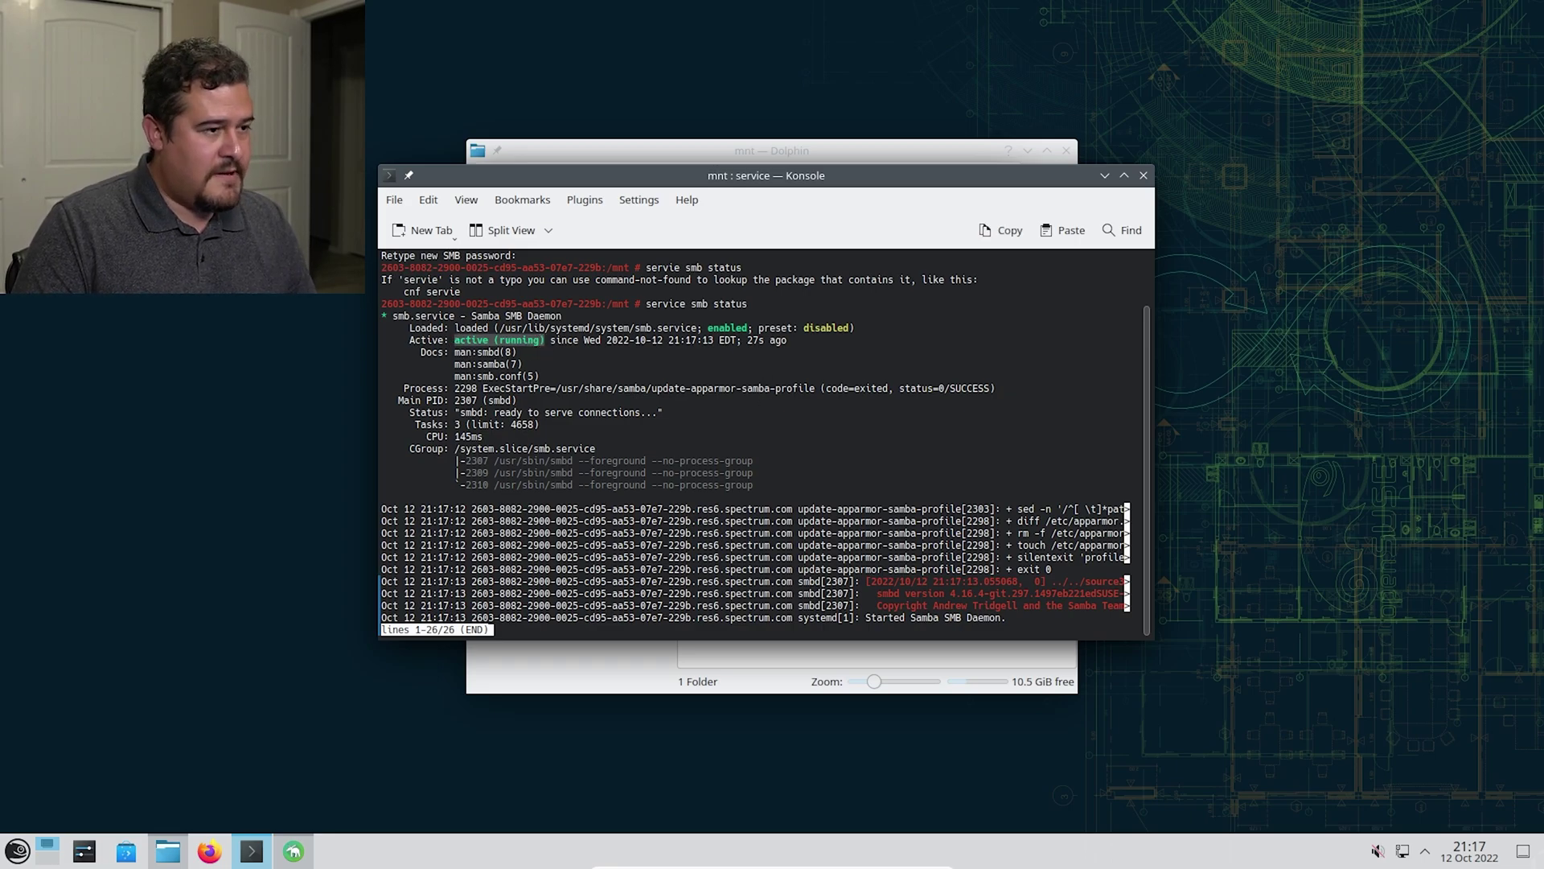
{"action": "key", "text": "q"}
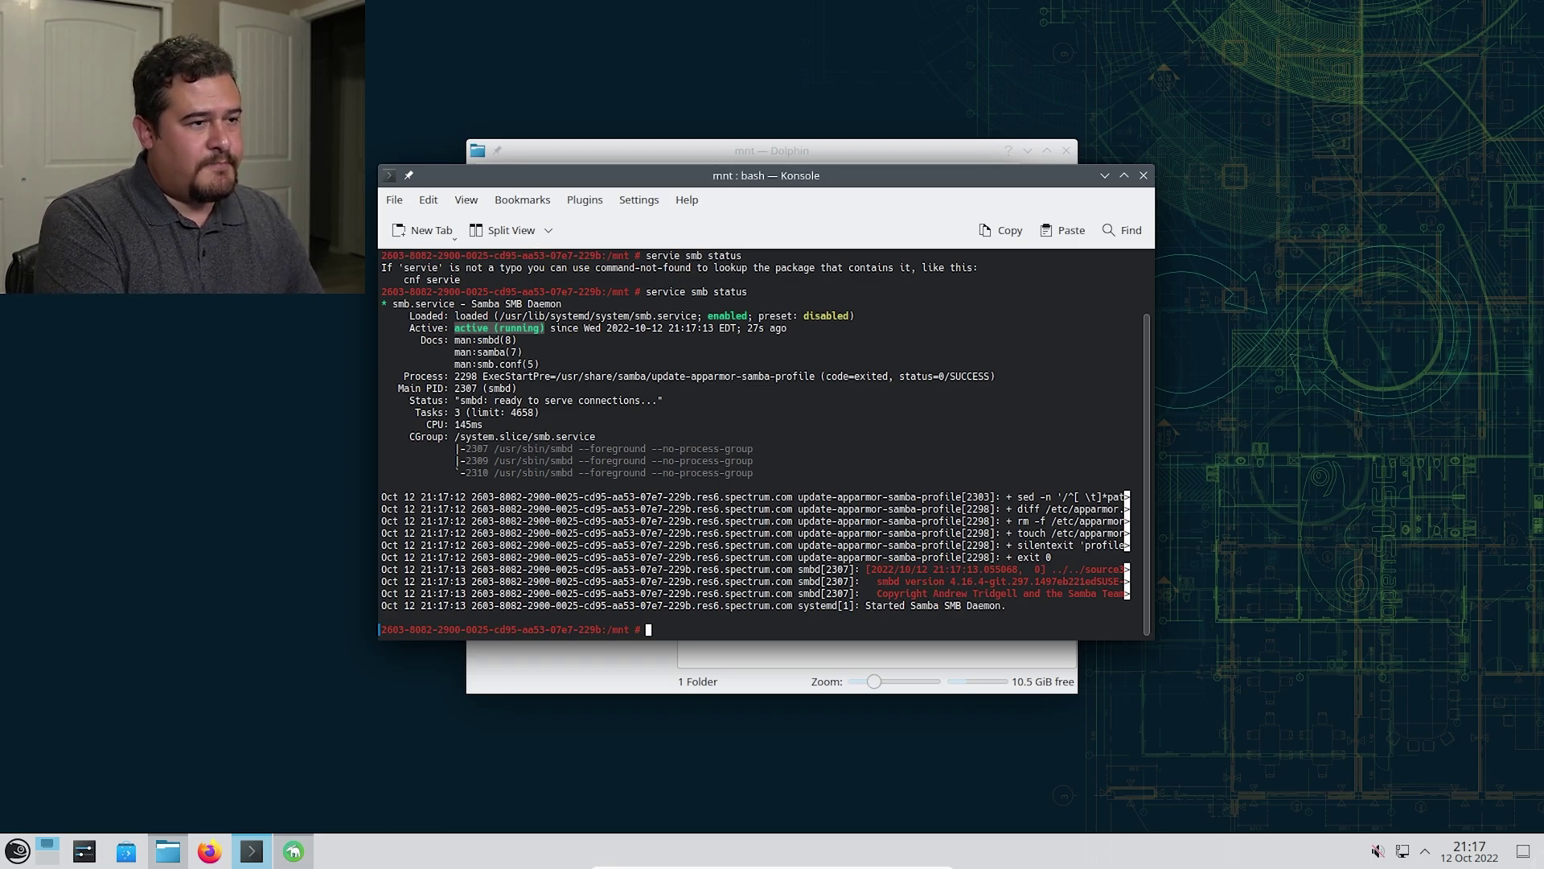
{"action": "type", "text": "clear"}
{"action": "key", "text": "Return"}
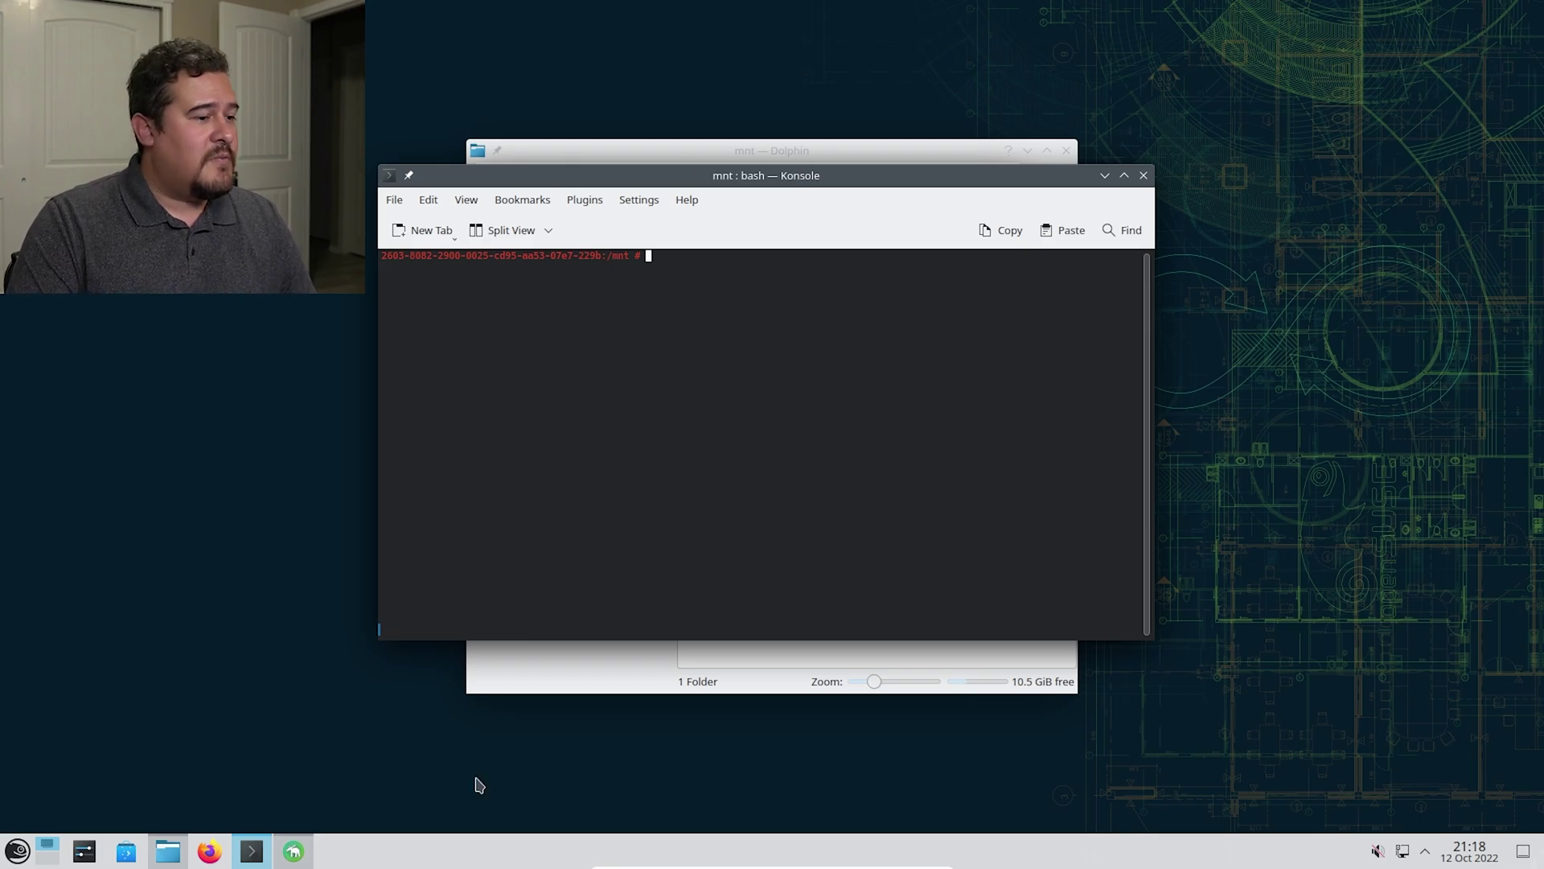
{"action": "left_click", "coordinate": [290, 850]}
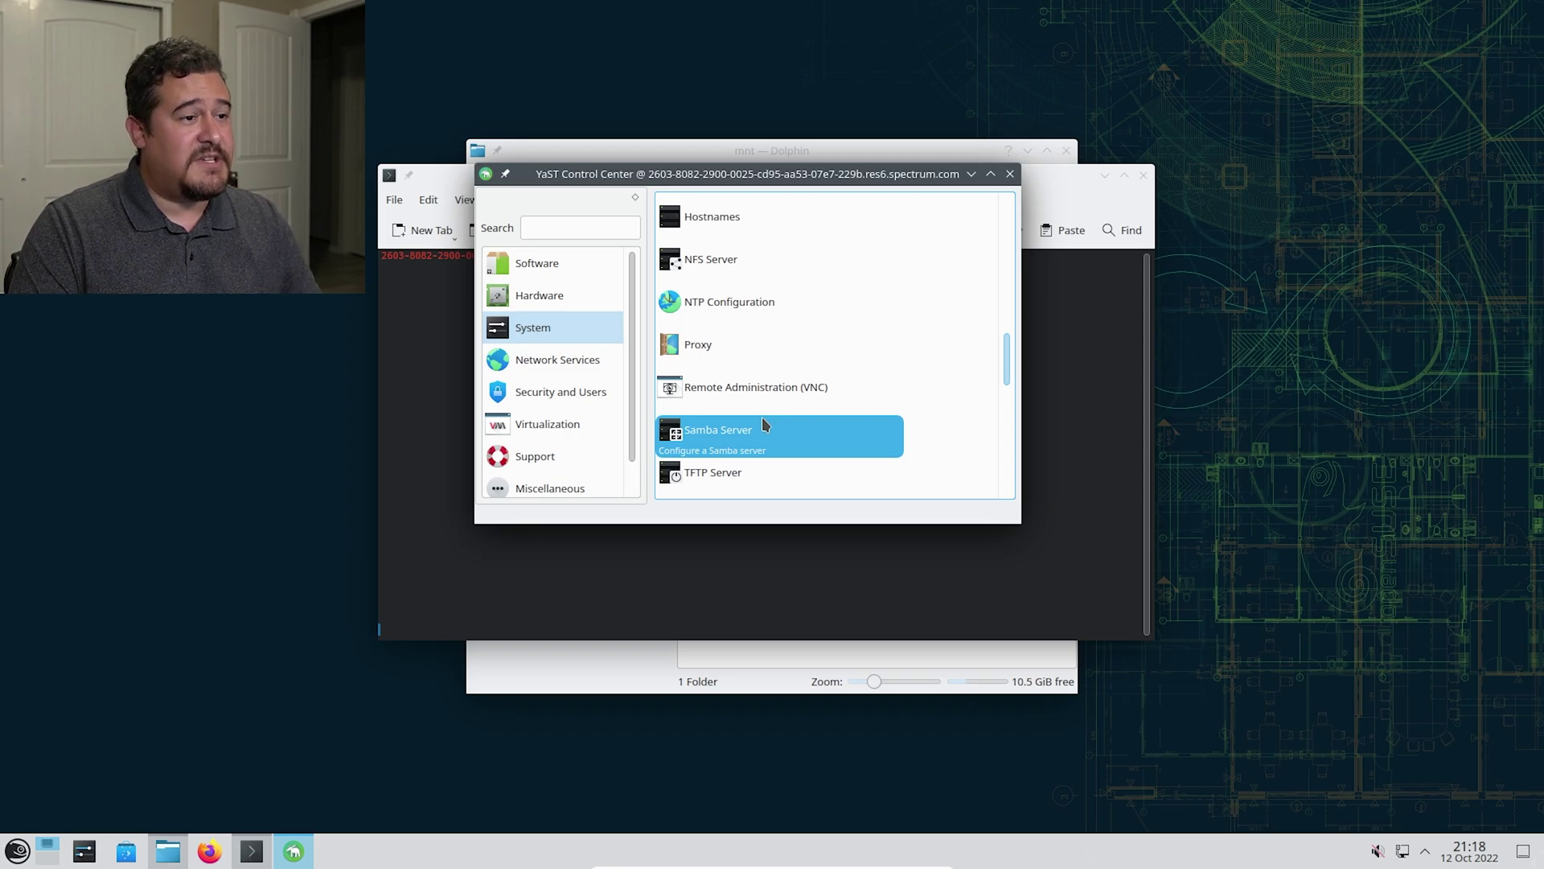
{"action": "scroll", "coordinate": [761, 416], "scroll_direction": "up", "scroll_amount": 4}
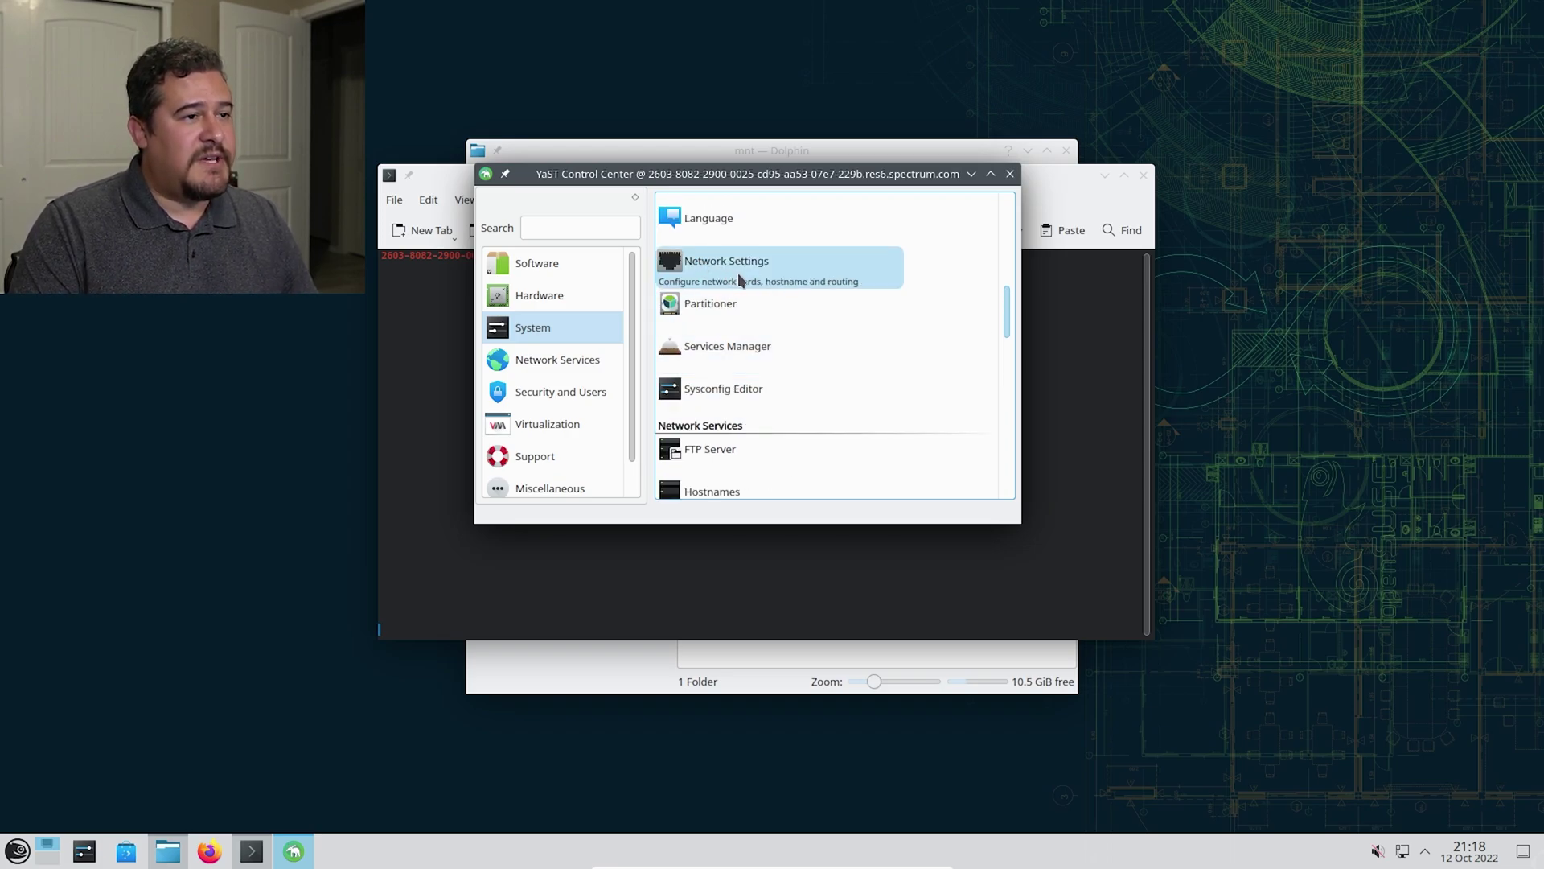
{"action": "left_click", "coordinate": [741, 280]}
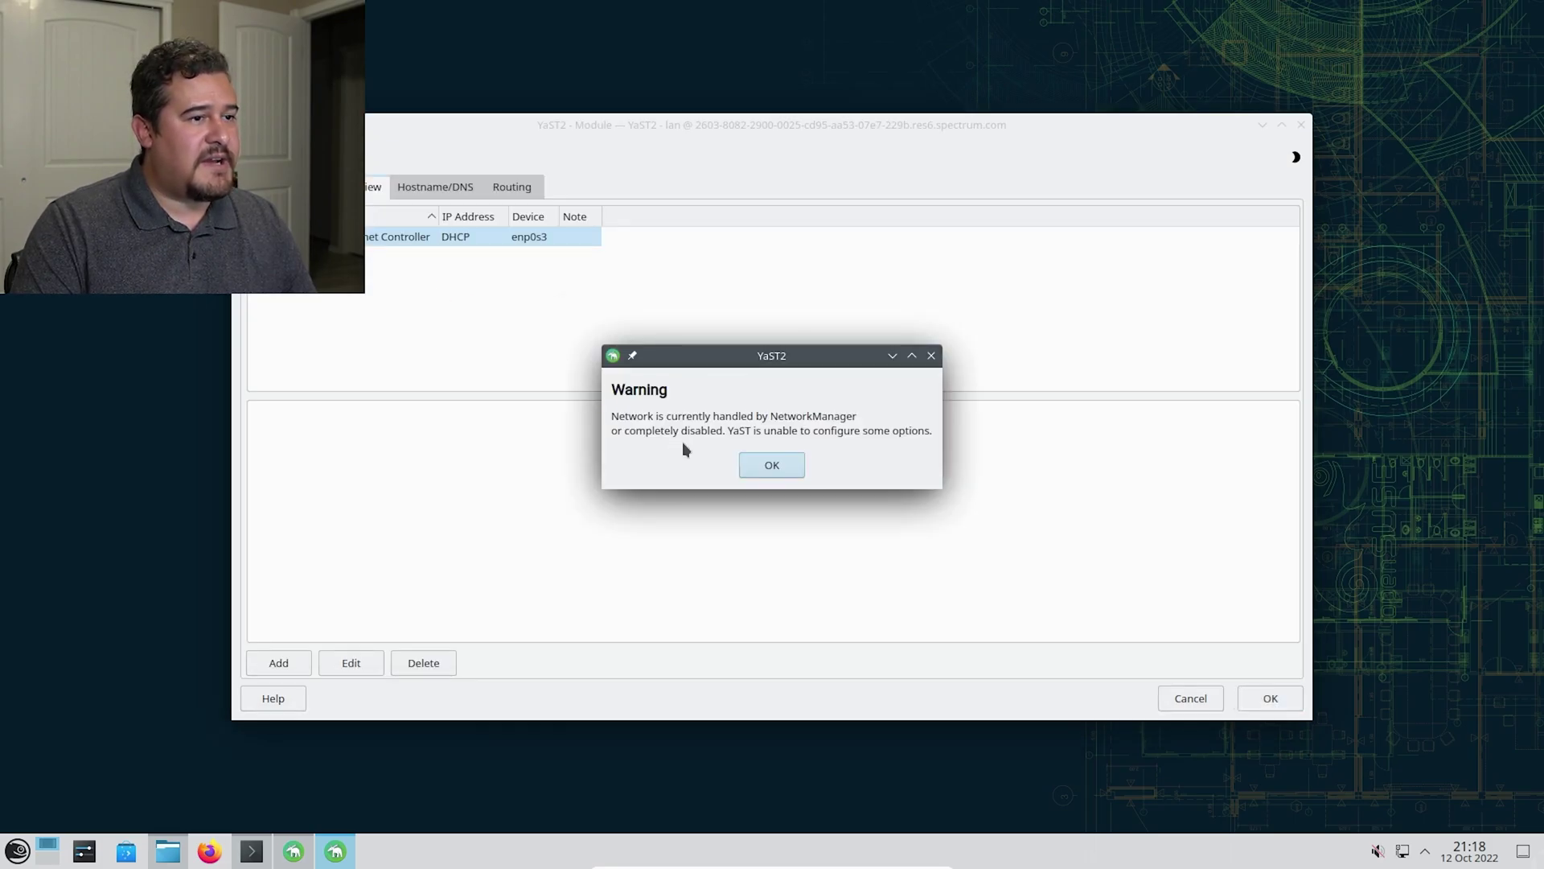
{"action": "left_click", "coordinate": [766, 465]}
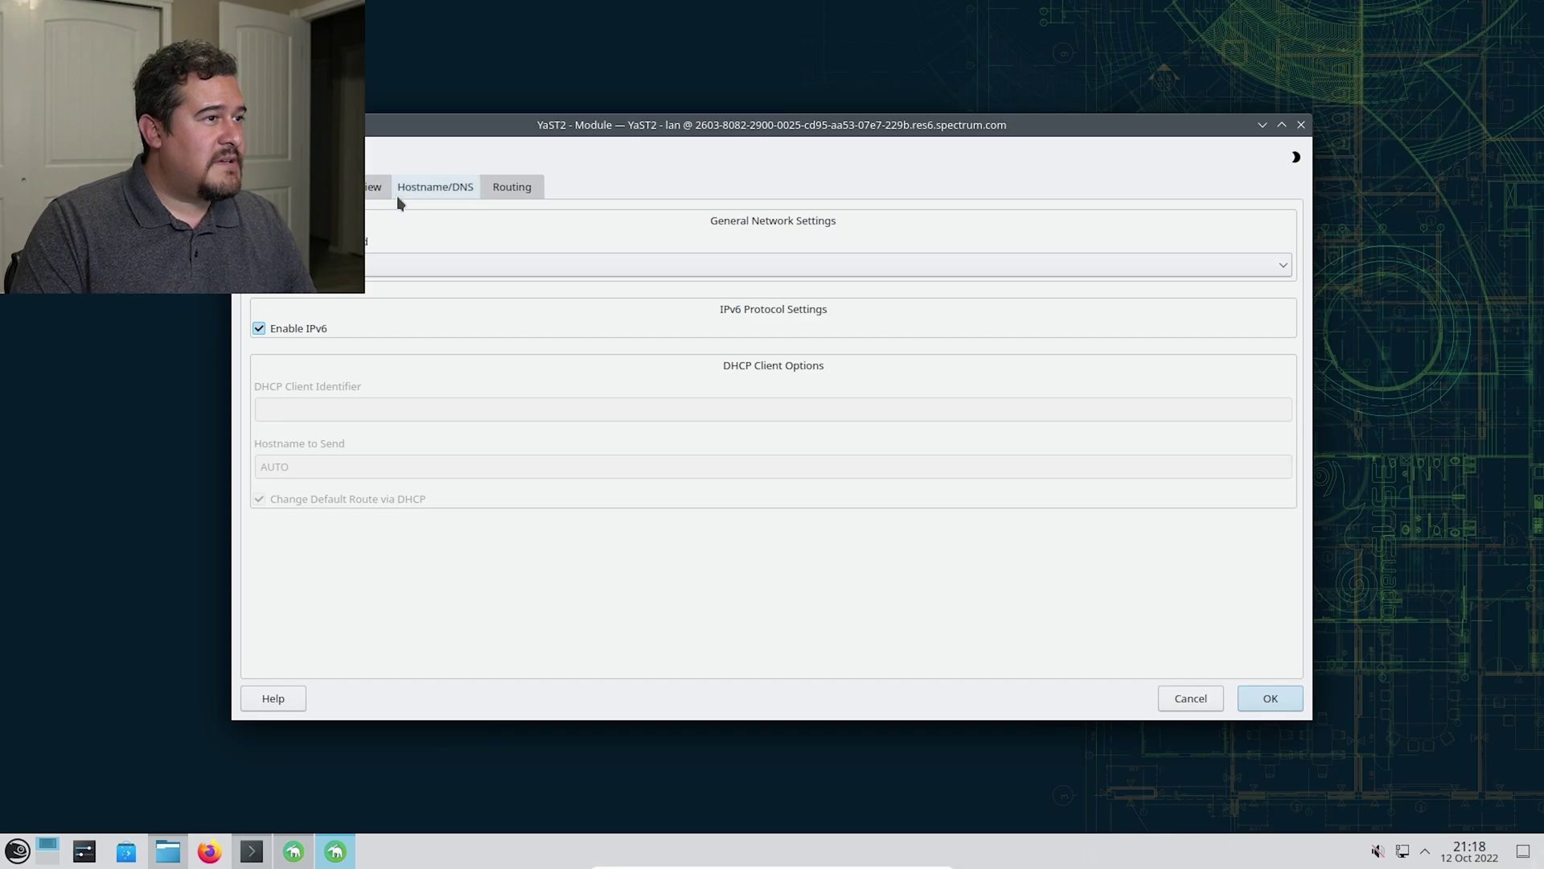
{"action": "left_click", "coordinate": [375, 187]}
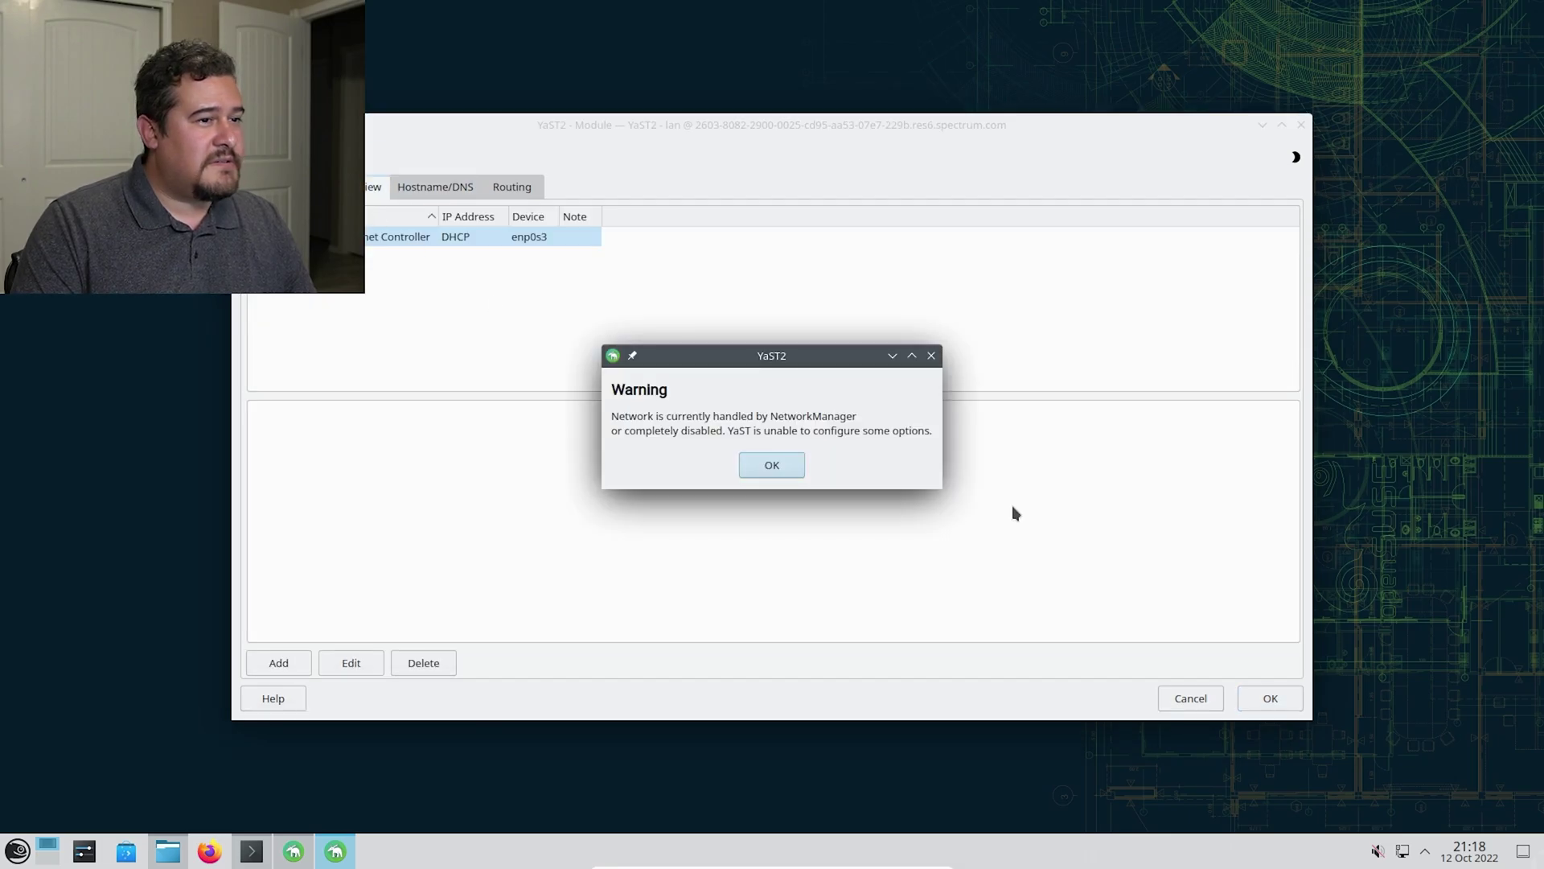
{"action": "left_click", "coordinate": [760, 465]}
{"action": "left_click", "coordinate": [374, 267]}
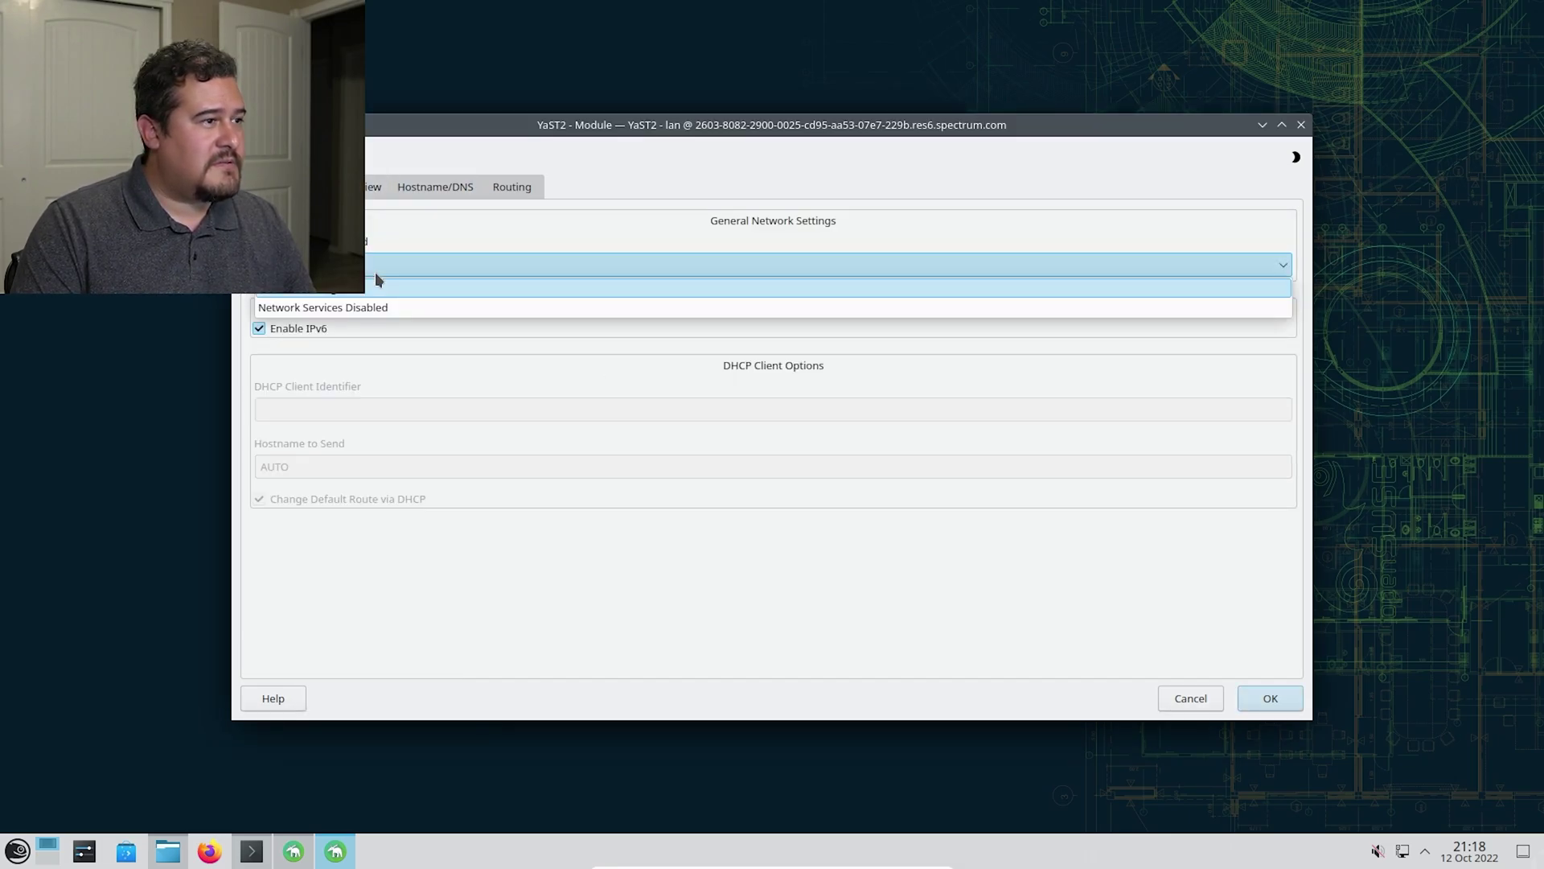
{"action": "left_click", "coordinate": [357, 310]}
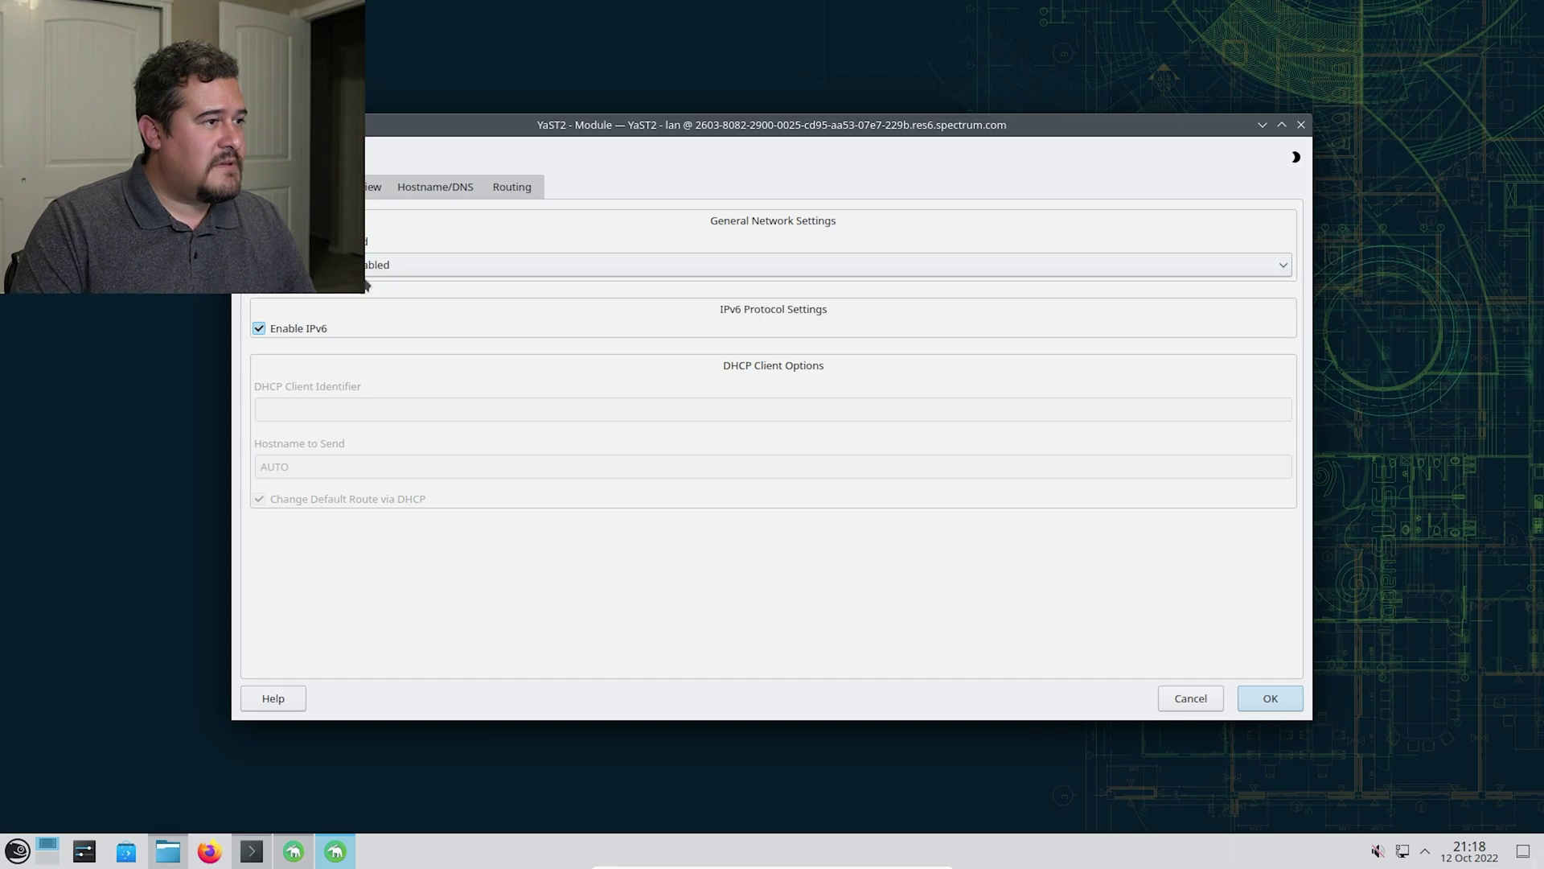
{"action": "left_click", "coordinate": [379, 189]}
{"action": "left_click", "coordinate": [421, 240]}
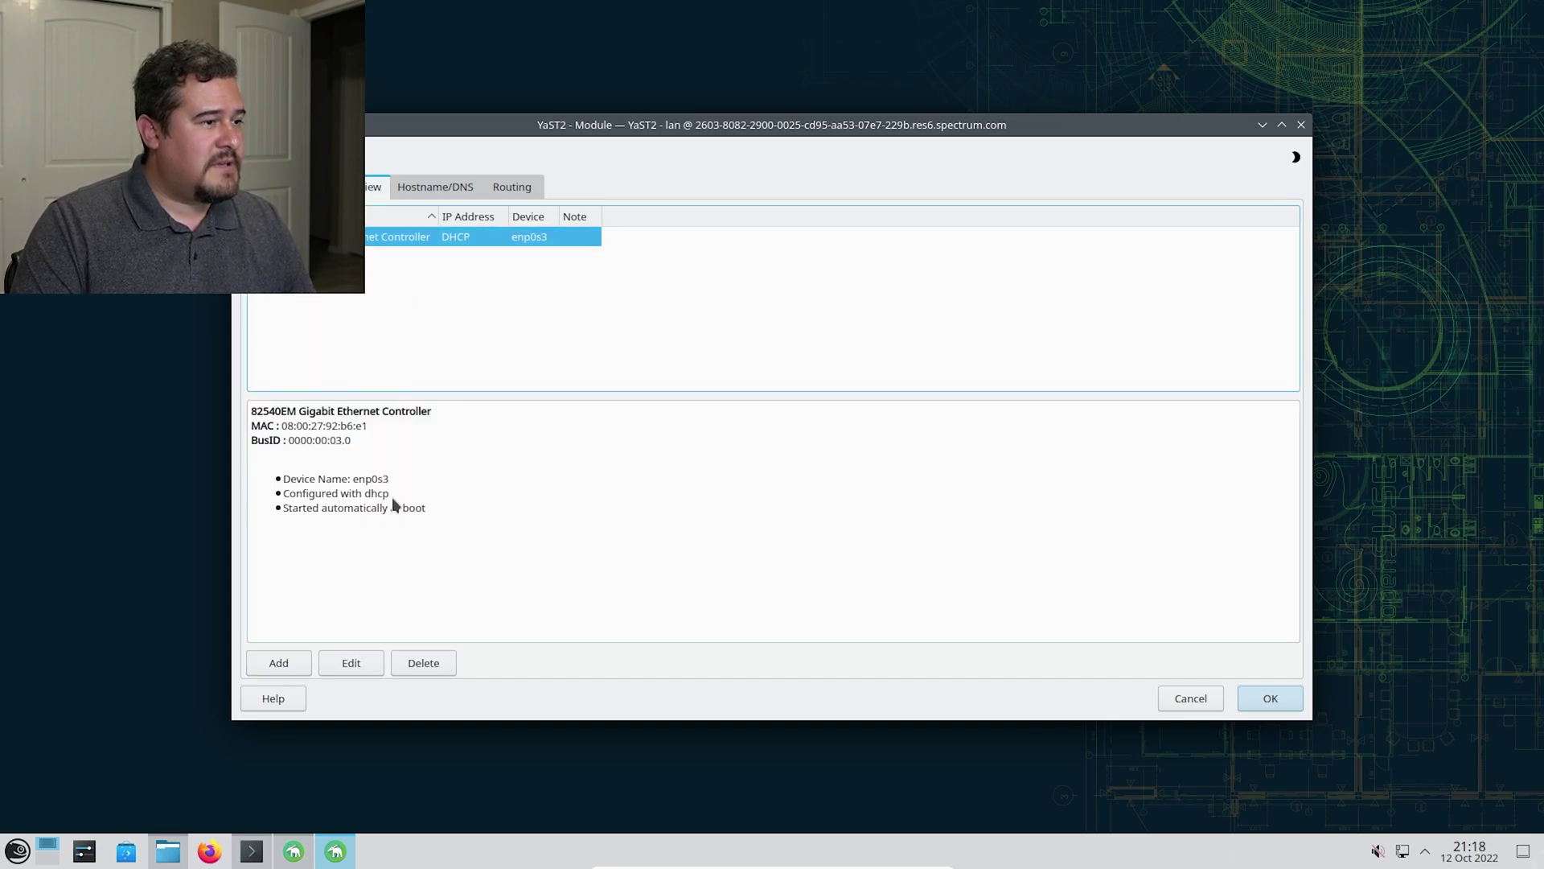
{"action": "left_click", "coordinate": [352, 663]}
{"action": "left_click", "coordinate": [450, 234]}
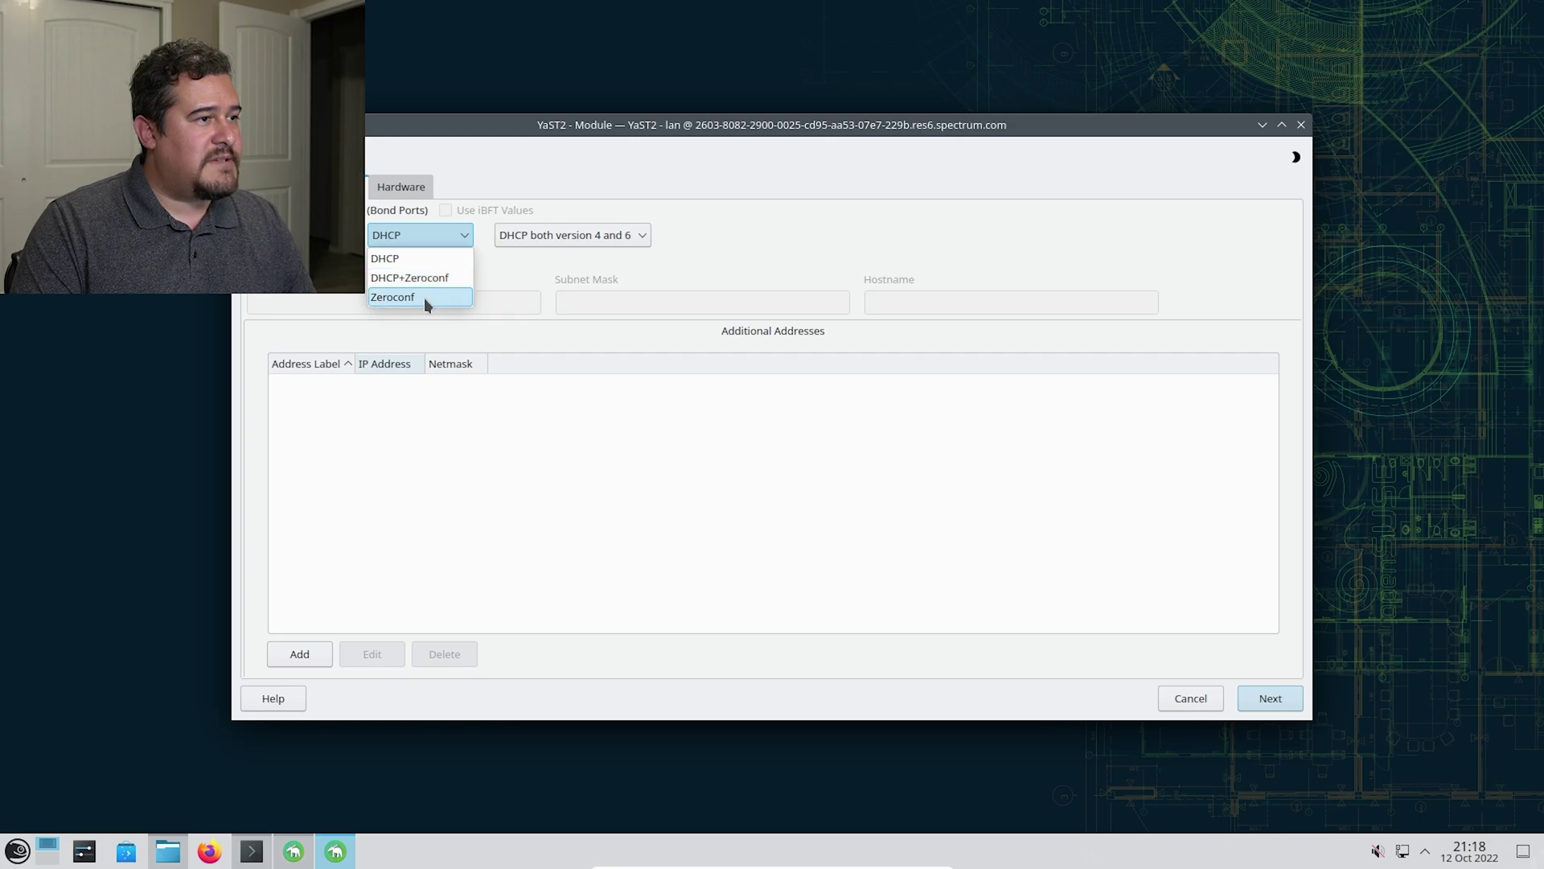
{"action": "left_click", "coordinate": [379, 258]}
{"action": "left_click", "coordinate": [378, 259]}
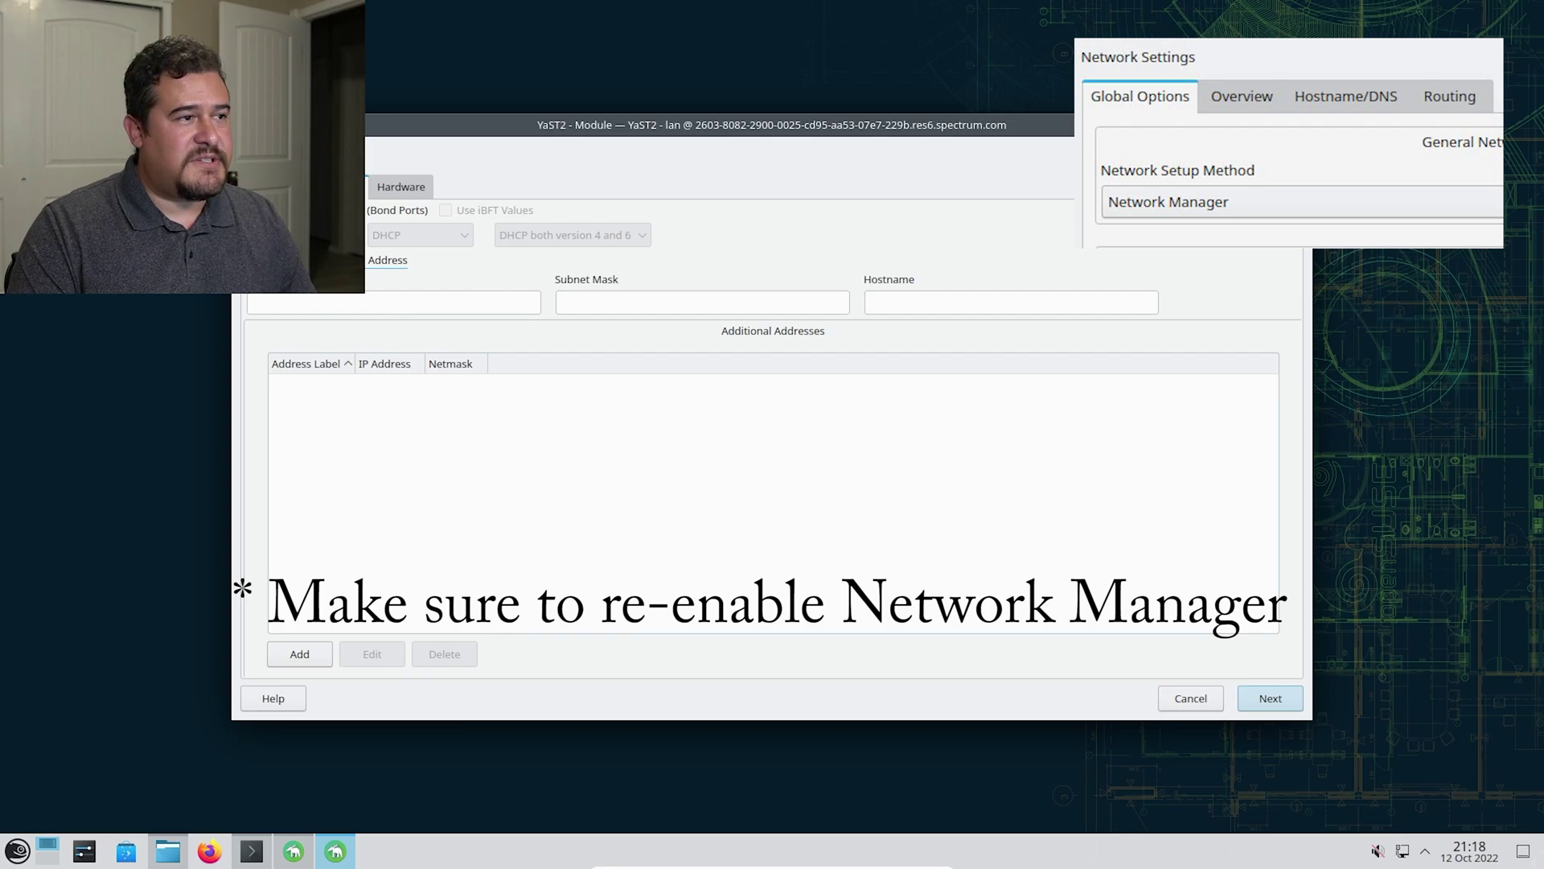
{"action": "left_click", "coordinate": [485, 305]}
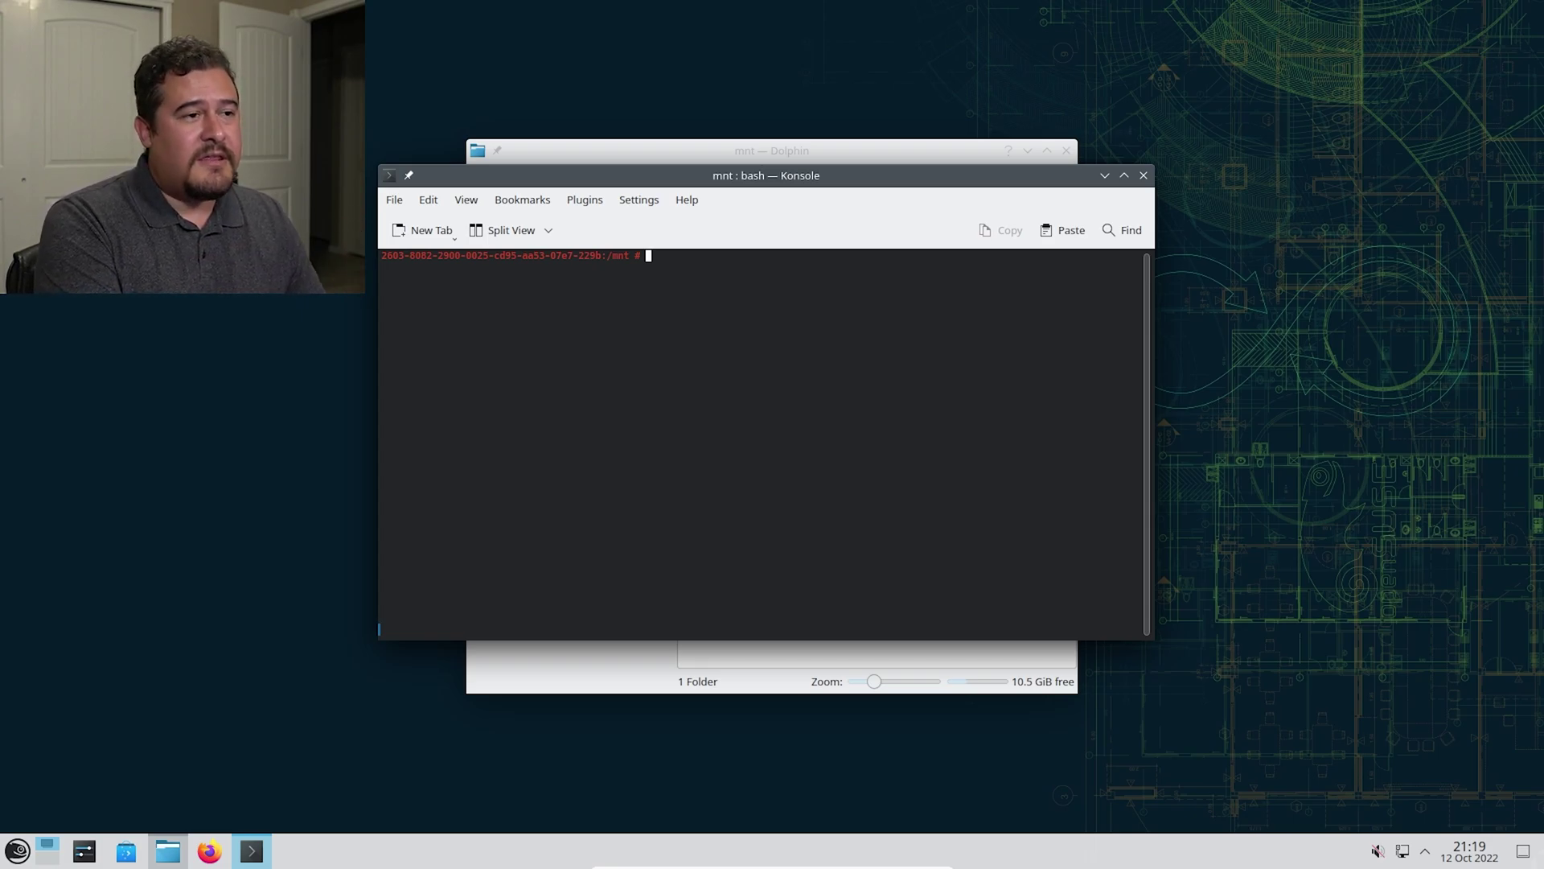
Step: Run ip addr and highlight the machine's address 192.168.1.170 on enp0s3
{"action": "type", "text": "ip addr"}
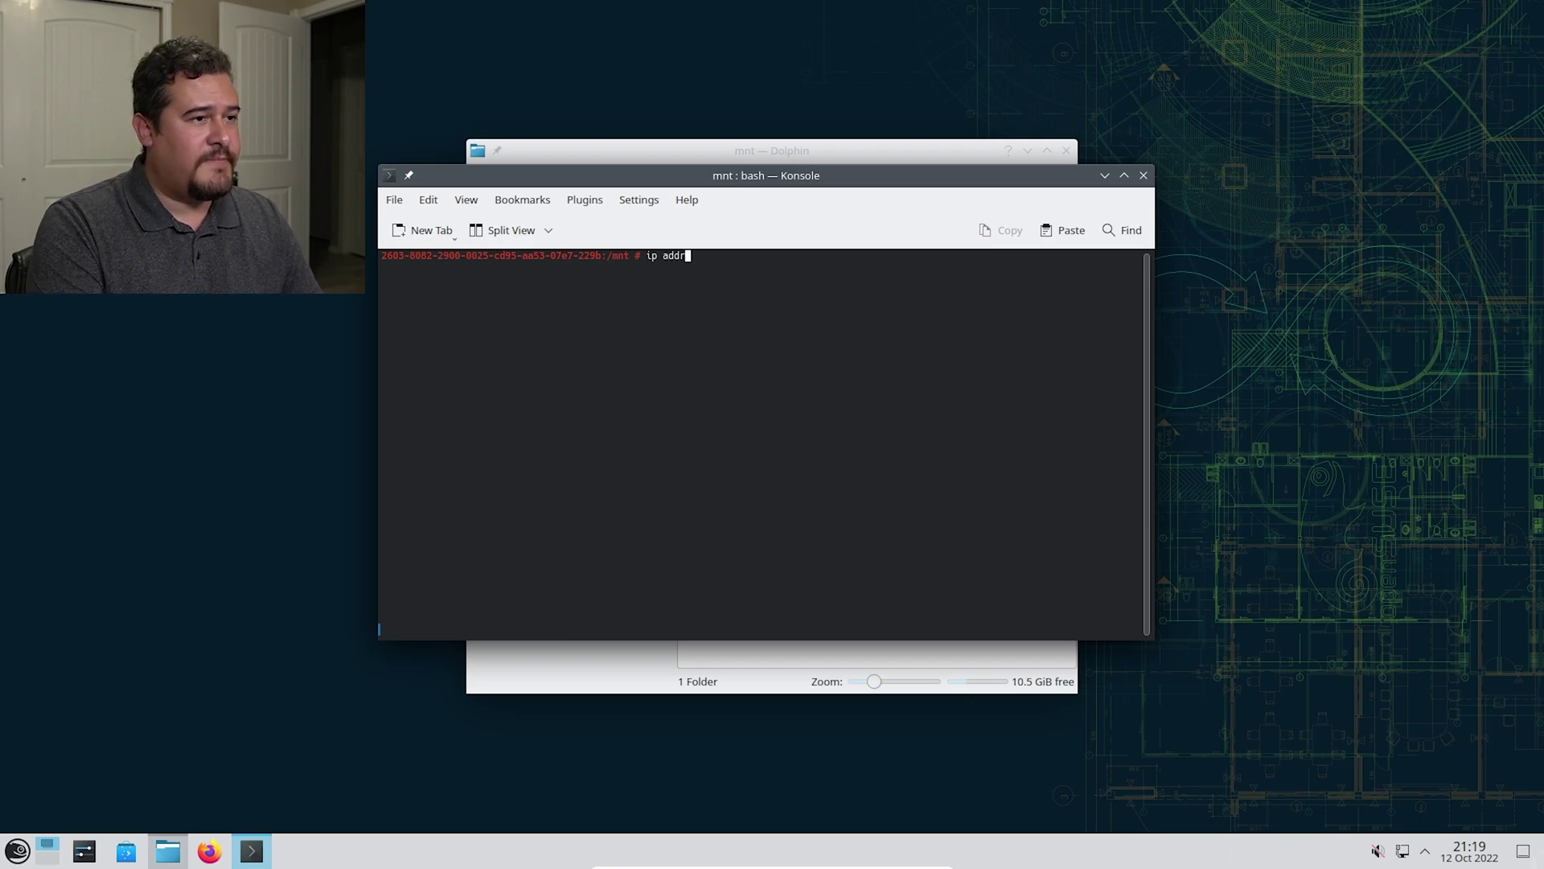
{"action": "key", "text": "Return"}
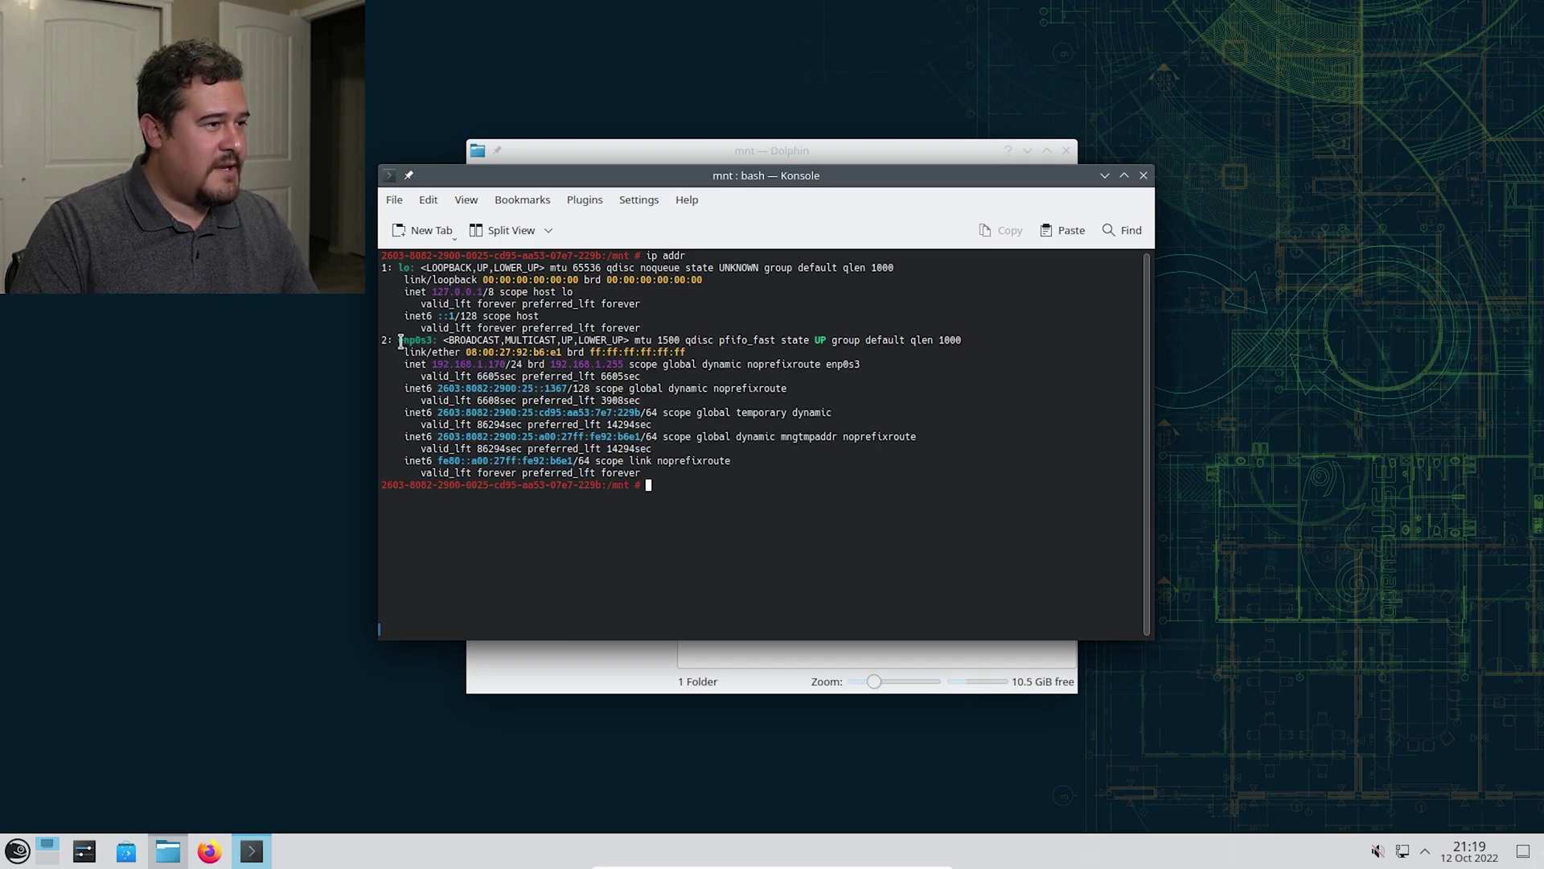
{"action": "left_click_drag", "start_coordinate": [401, 341], "coordinate": [505, 363]}
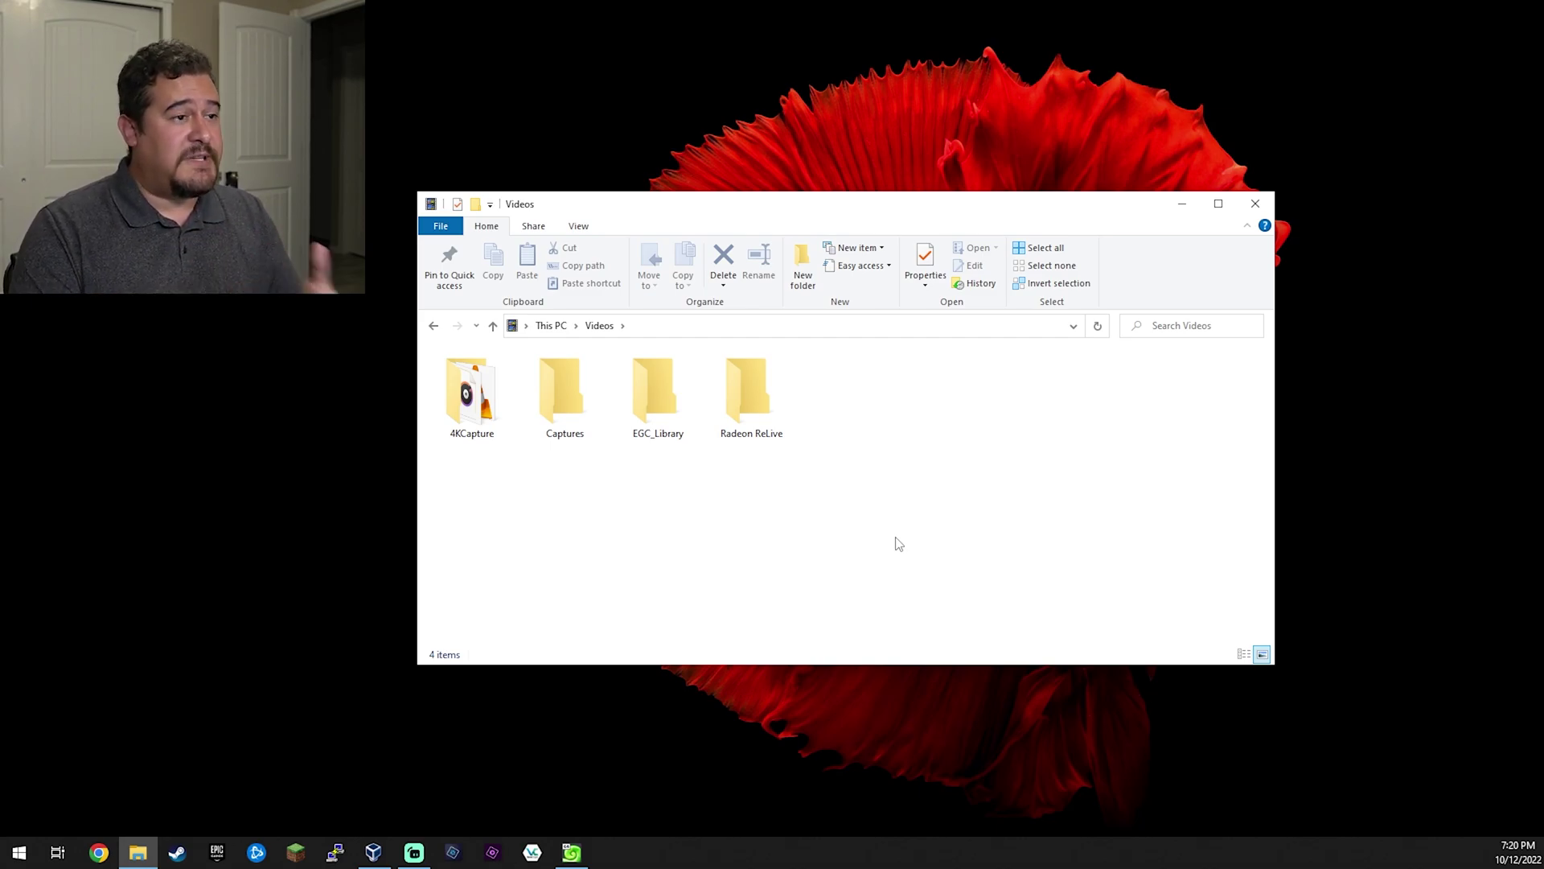
Step: Navigate File Explorer to \\192.168.1.170 and open its share folder
{"action": "left_click", "coordinate": [793, 334]}
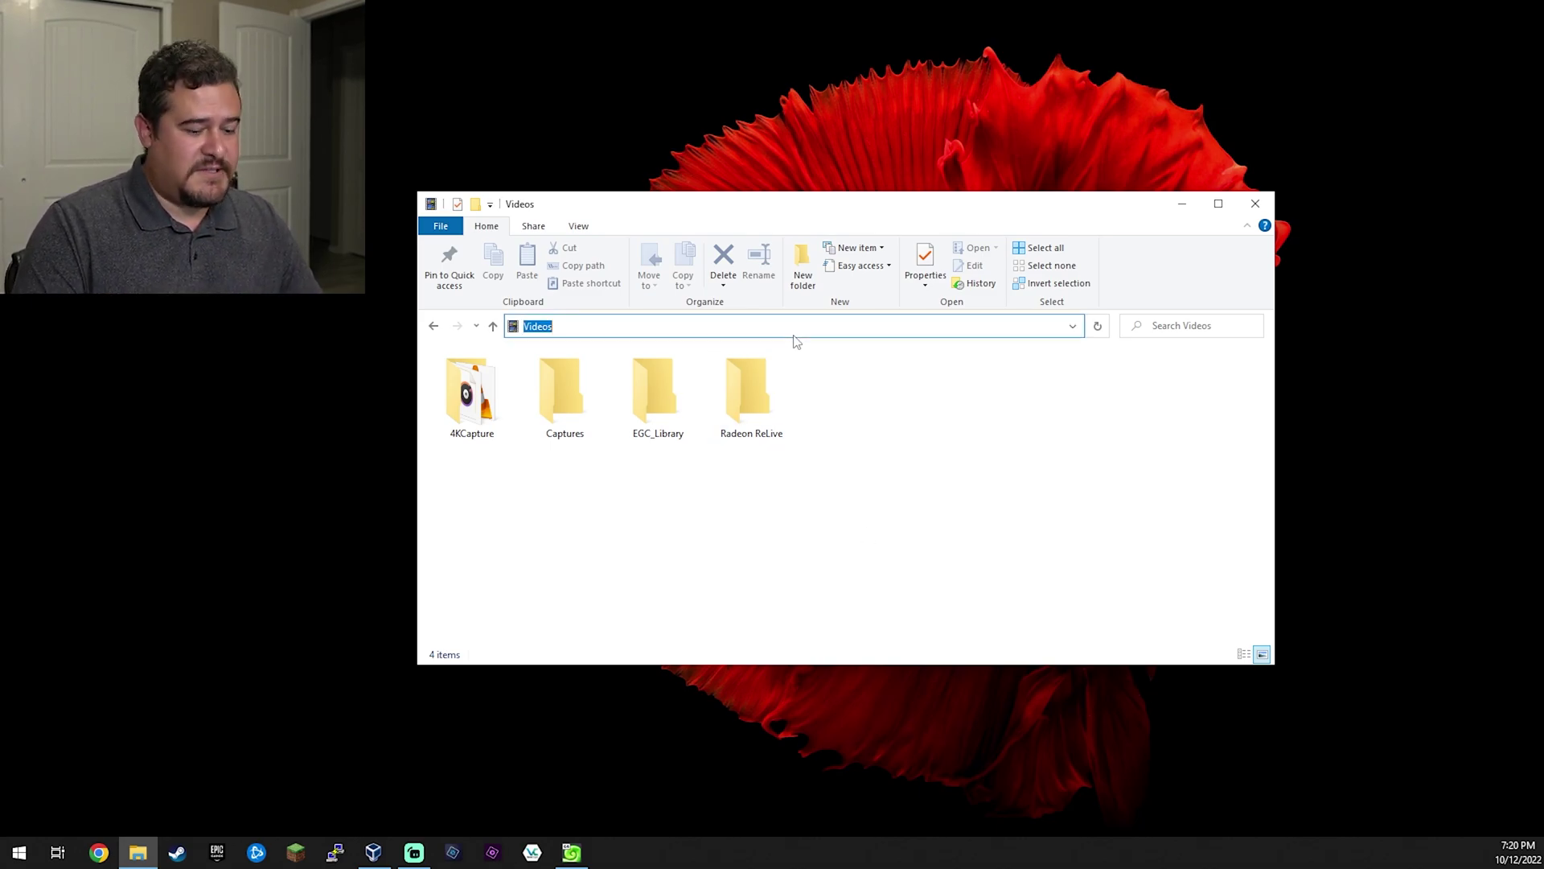
{"action": "type", "text": "\\\\"}
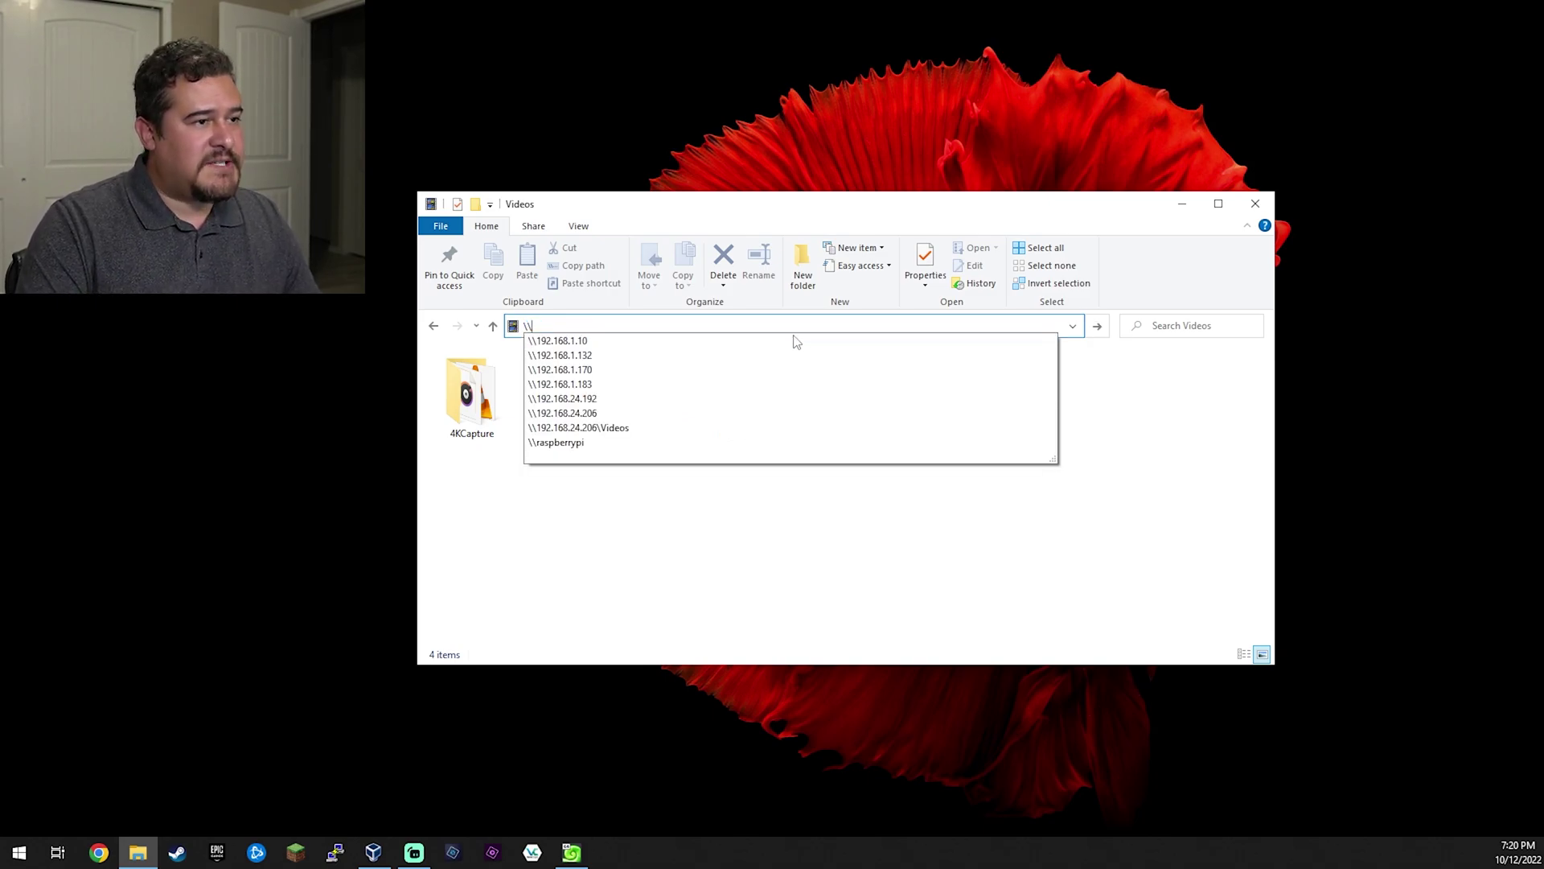
{"action": "type", "text": "192.168.1.170"}
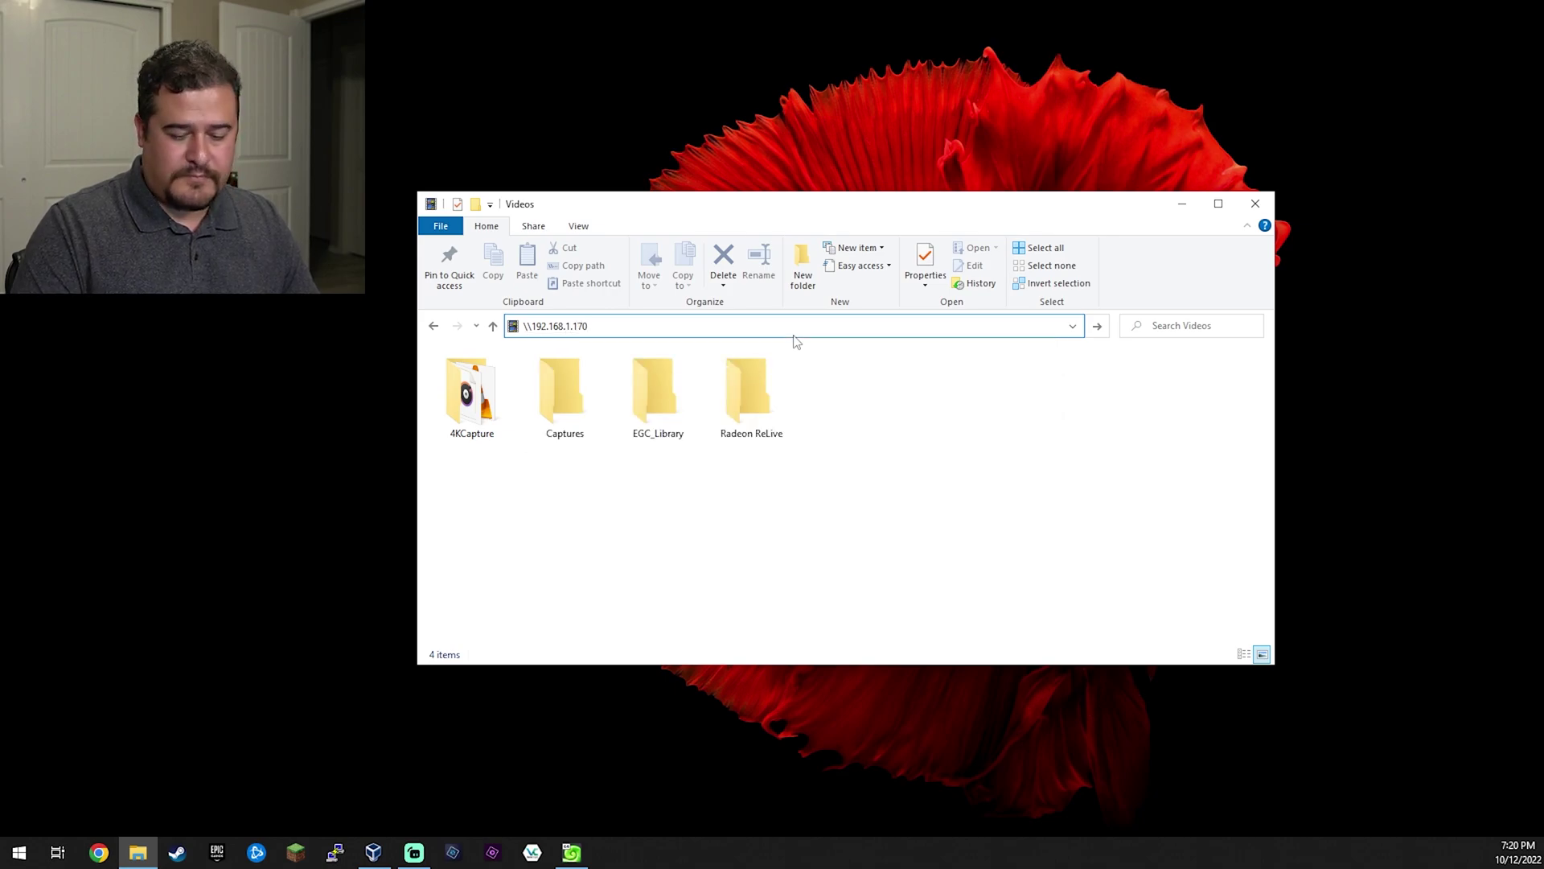
{"action": "key", "text": "Return"}
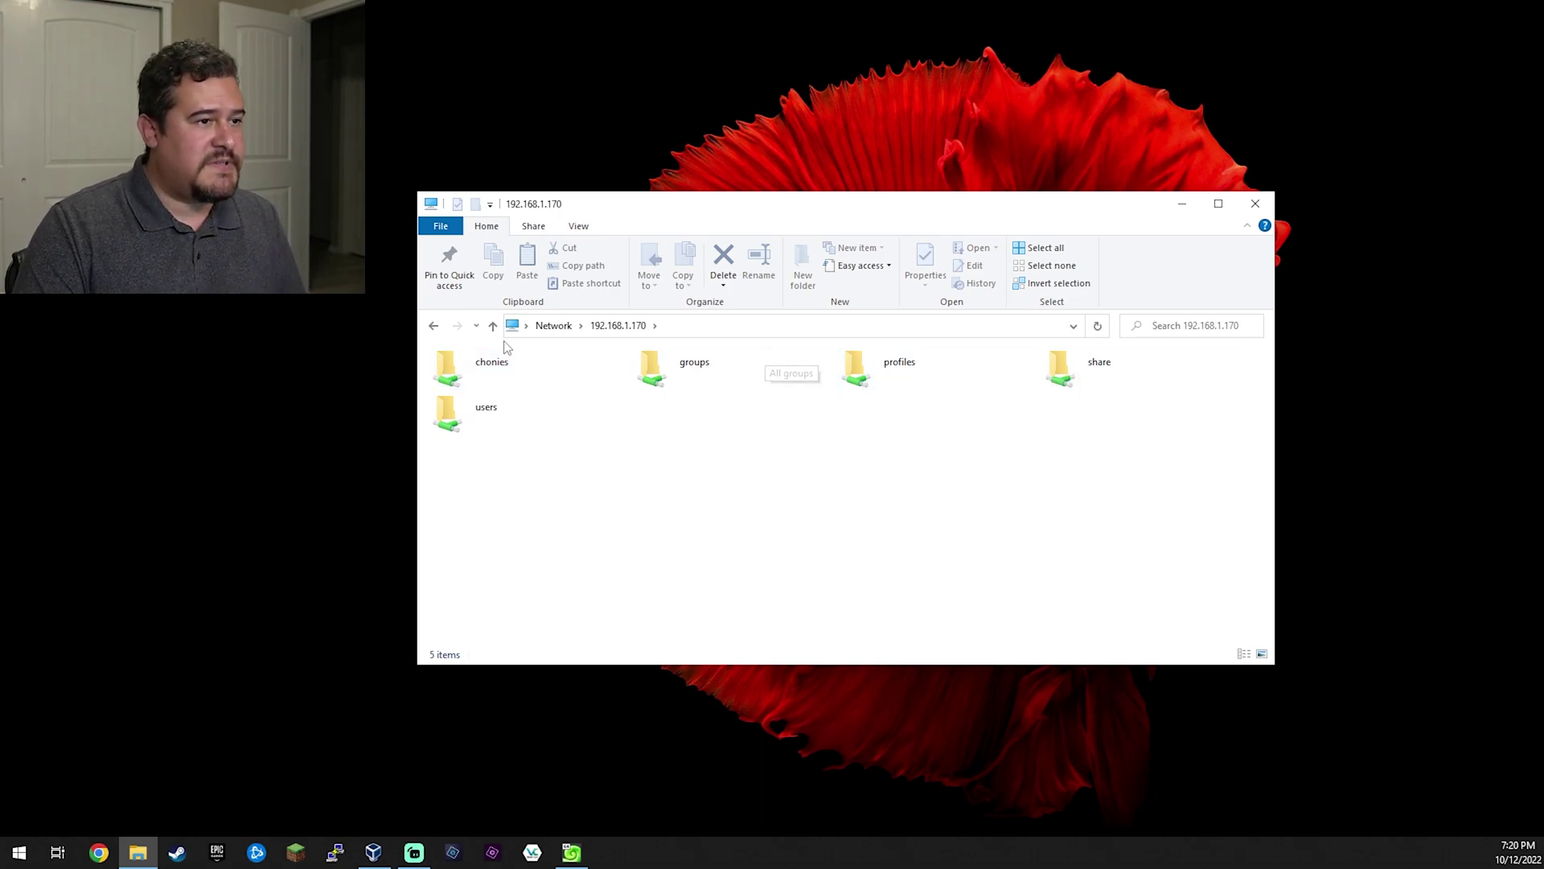
{"action": "double_click", "coordinate": [1098, 376]}
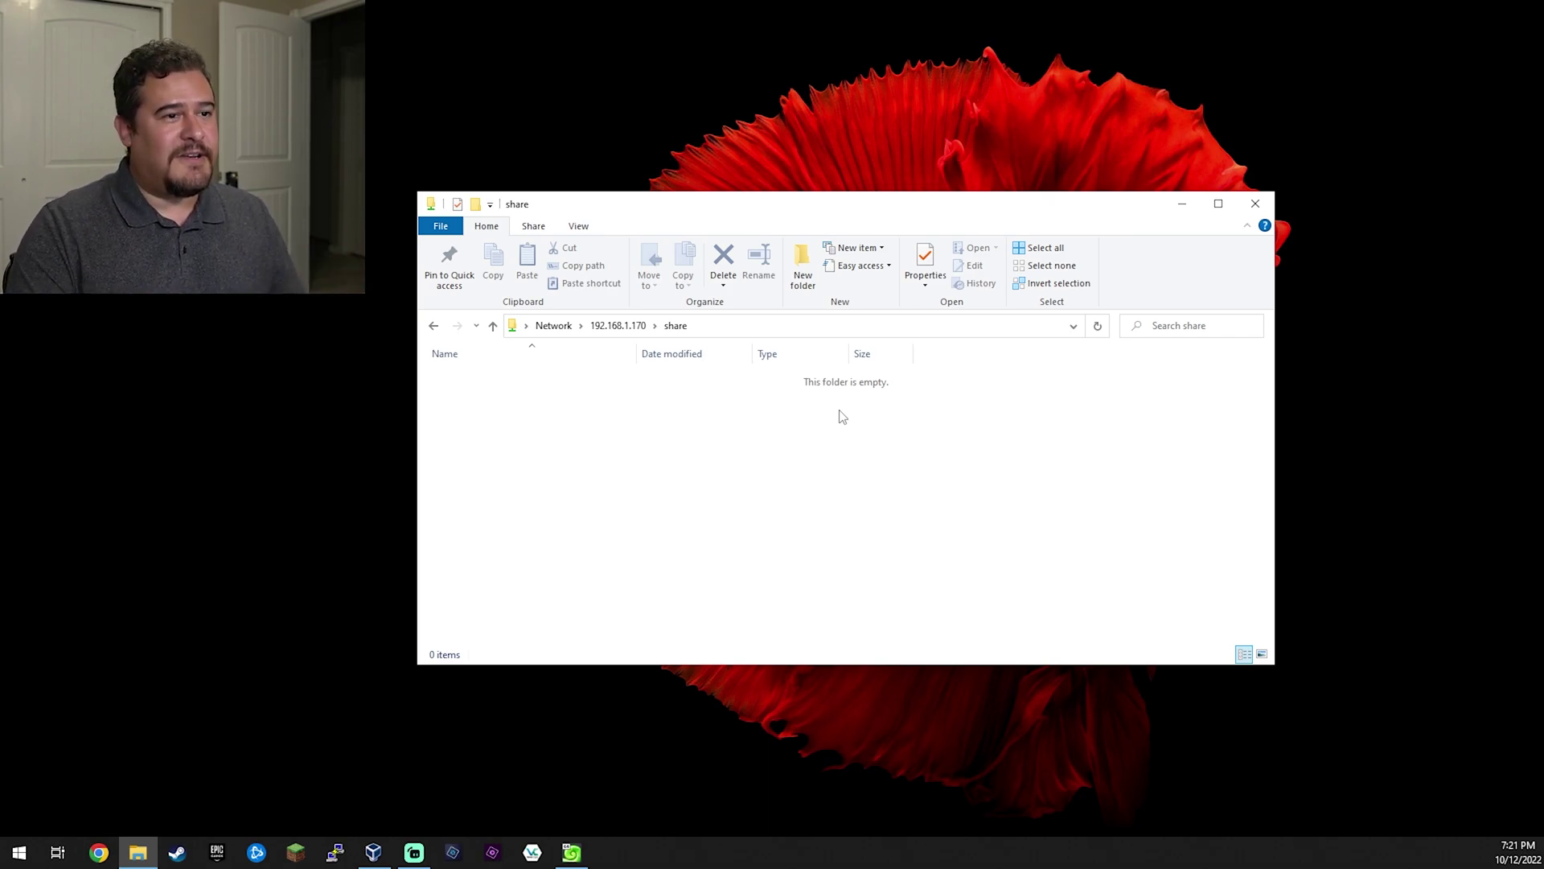
Step: Create a New folder and a New Text Document.txt in the share
{"action": "right_click", "coordinate": [616, 463]}
{"action": "mouse_move", "coordinate": [561, 615]}
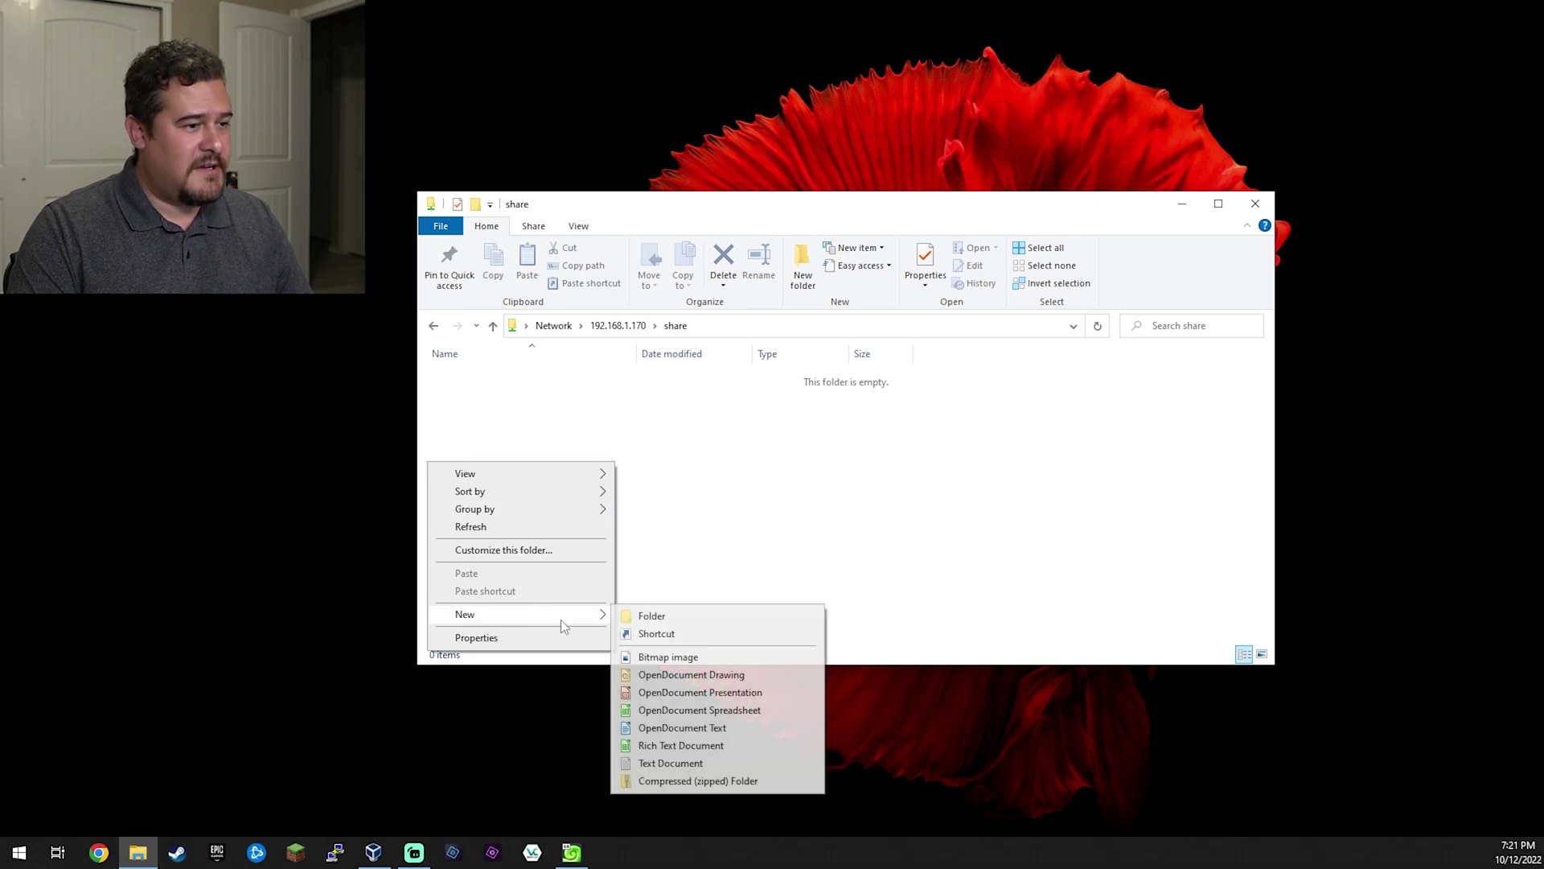
{"action": "left_click", "coordinate": [651, 616]}
{"action": "left_click", "coordinate": [648, 542]}
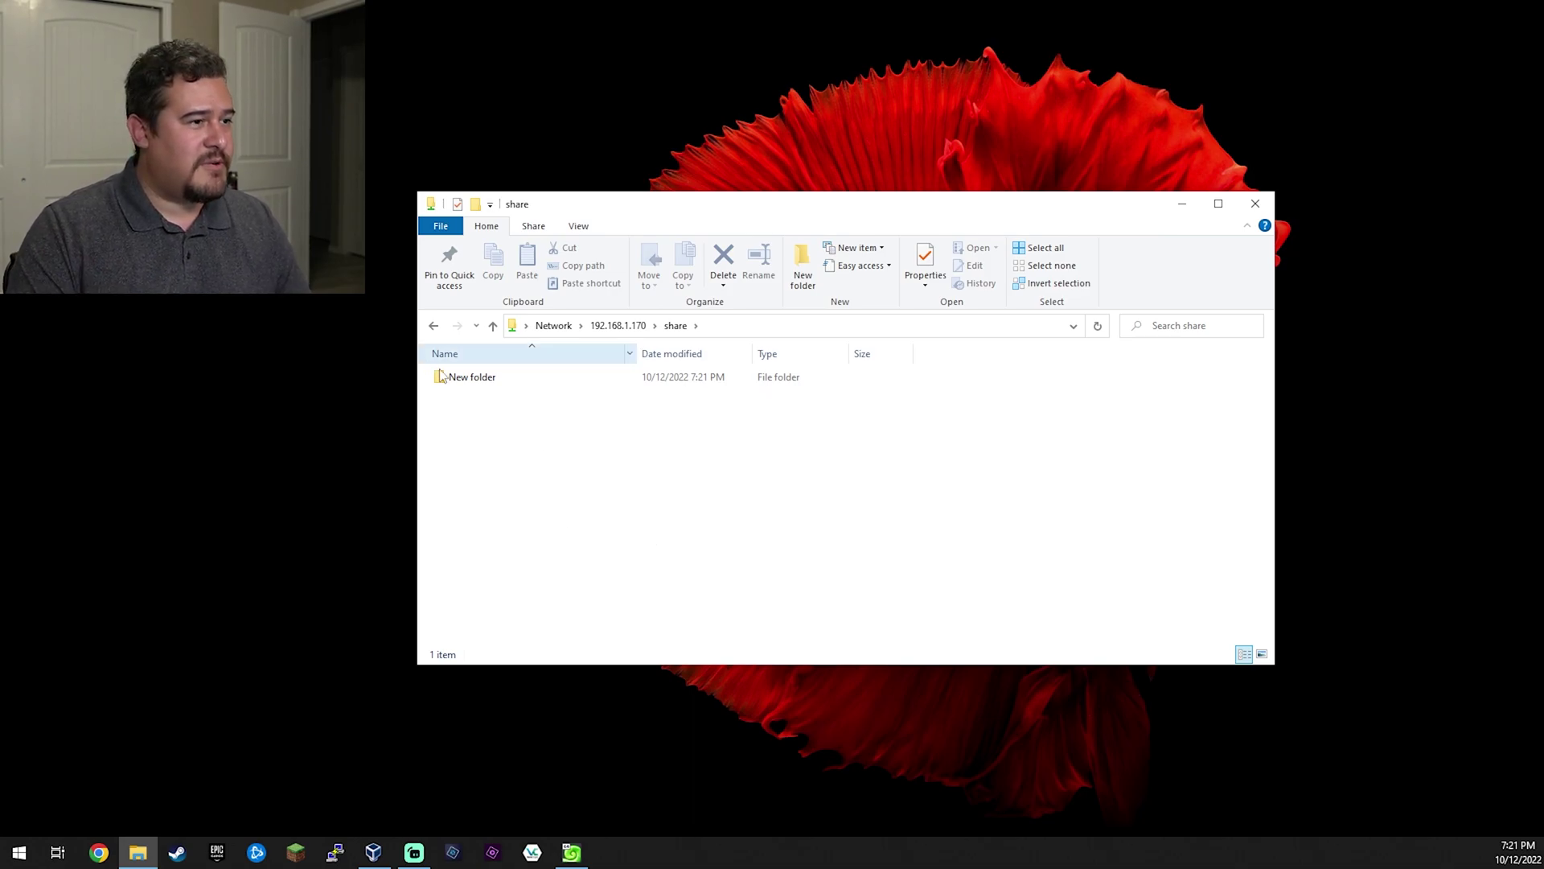
{"action": "right_click", "coordinate": [499, 443]}
{"action": "mouse_move", "coordinate": [416, 615]}
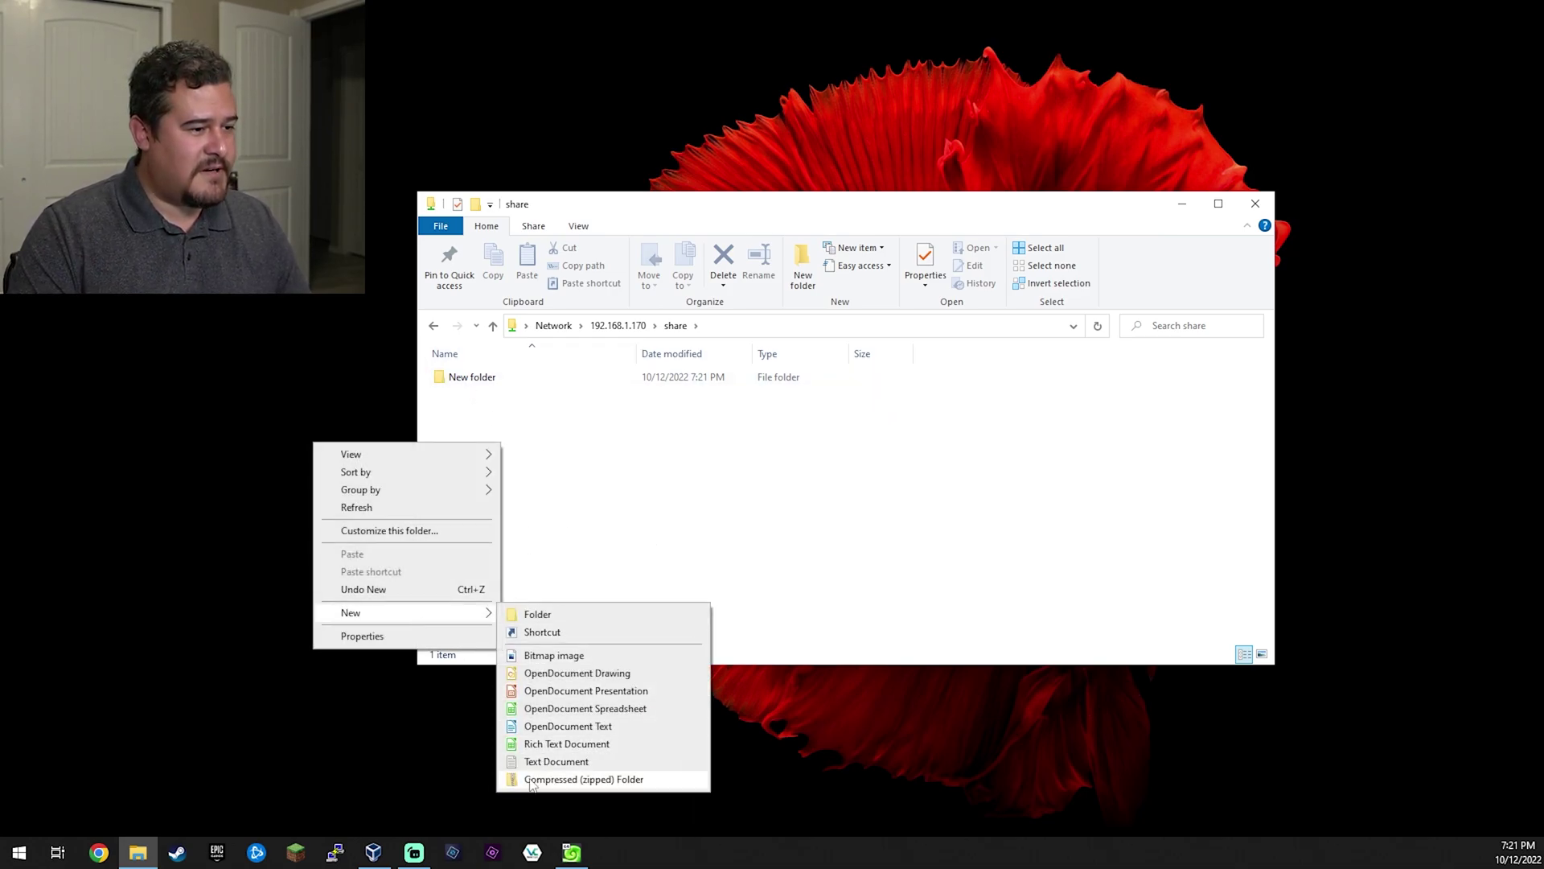
{"action": "left_click", "coordinate": [556, 761]}
{"action": "left_click", "coordinate": [591, 517]}
Step: Create New OpenDocument Text.odt in the share, then switch back to the openSUSE VM
{"action": "right_click", "coordinate": [545, 492]}
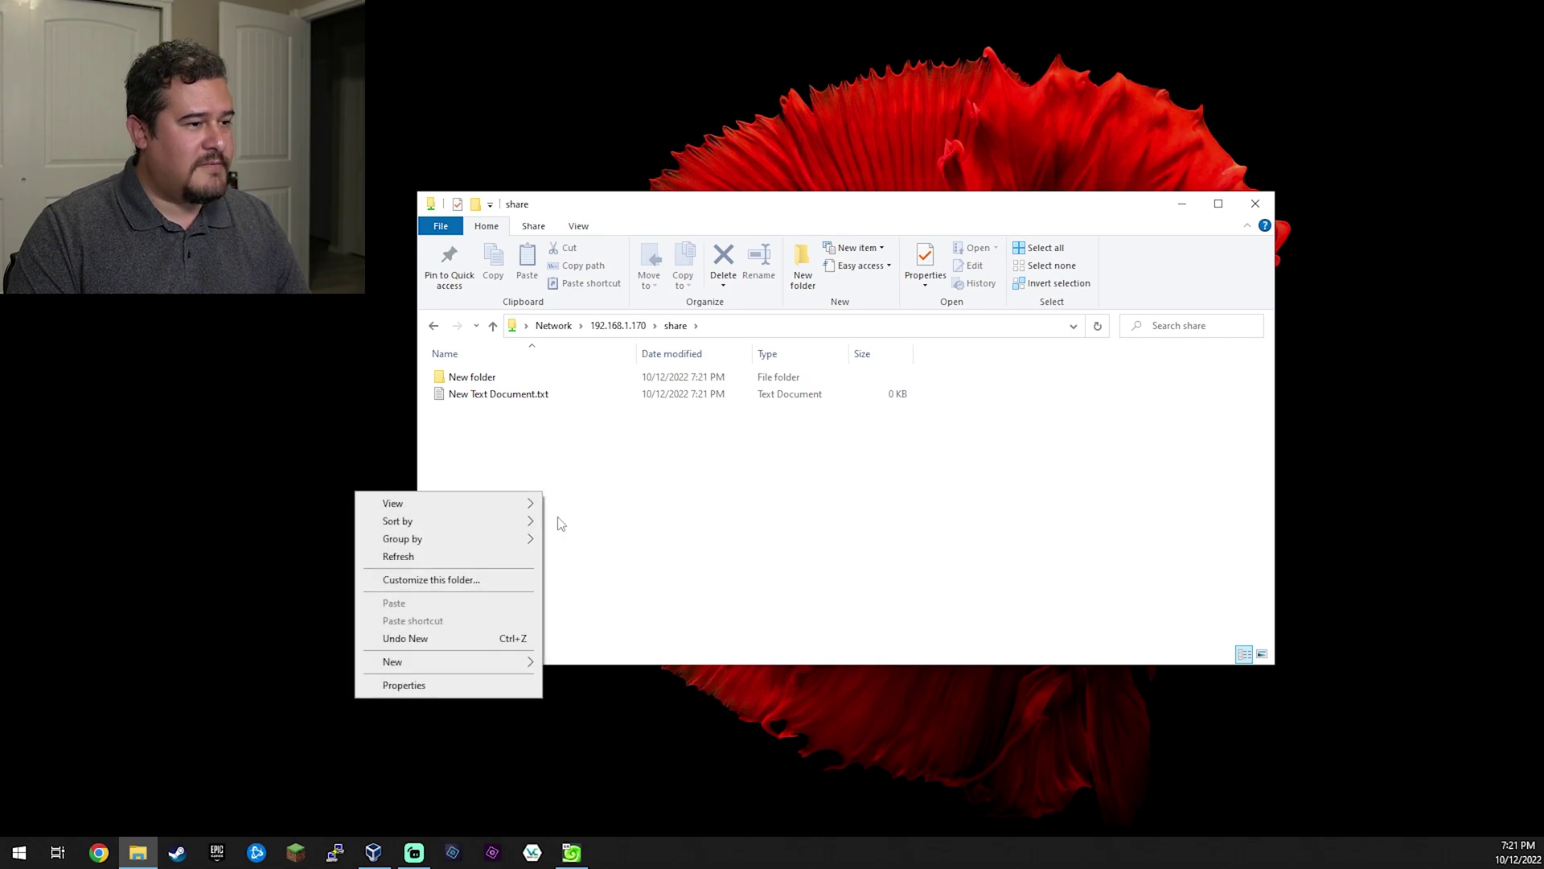
{"action": "mouse_move", "coordinate": [459, 669]}
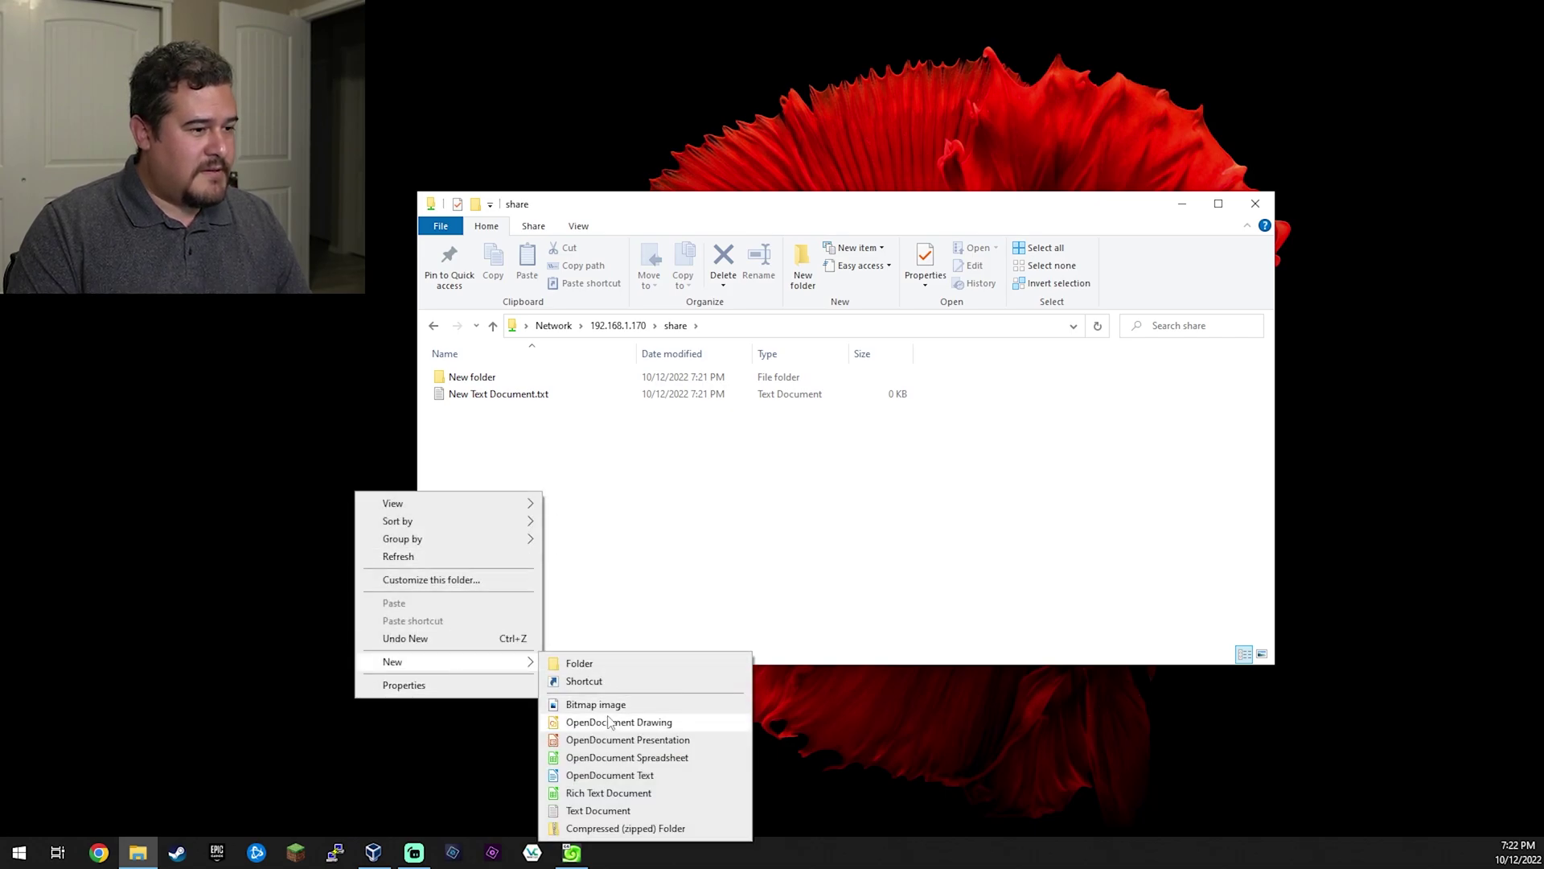
{"action": "left_click", "coordinate": [598, 782]}
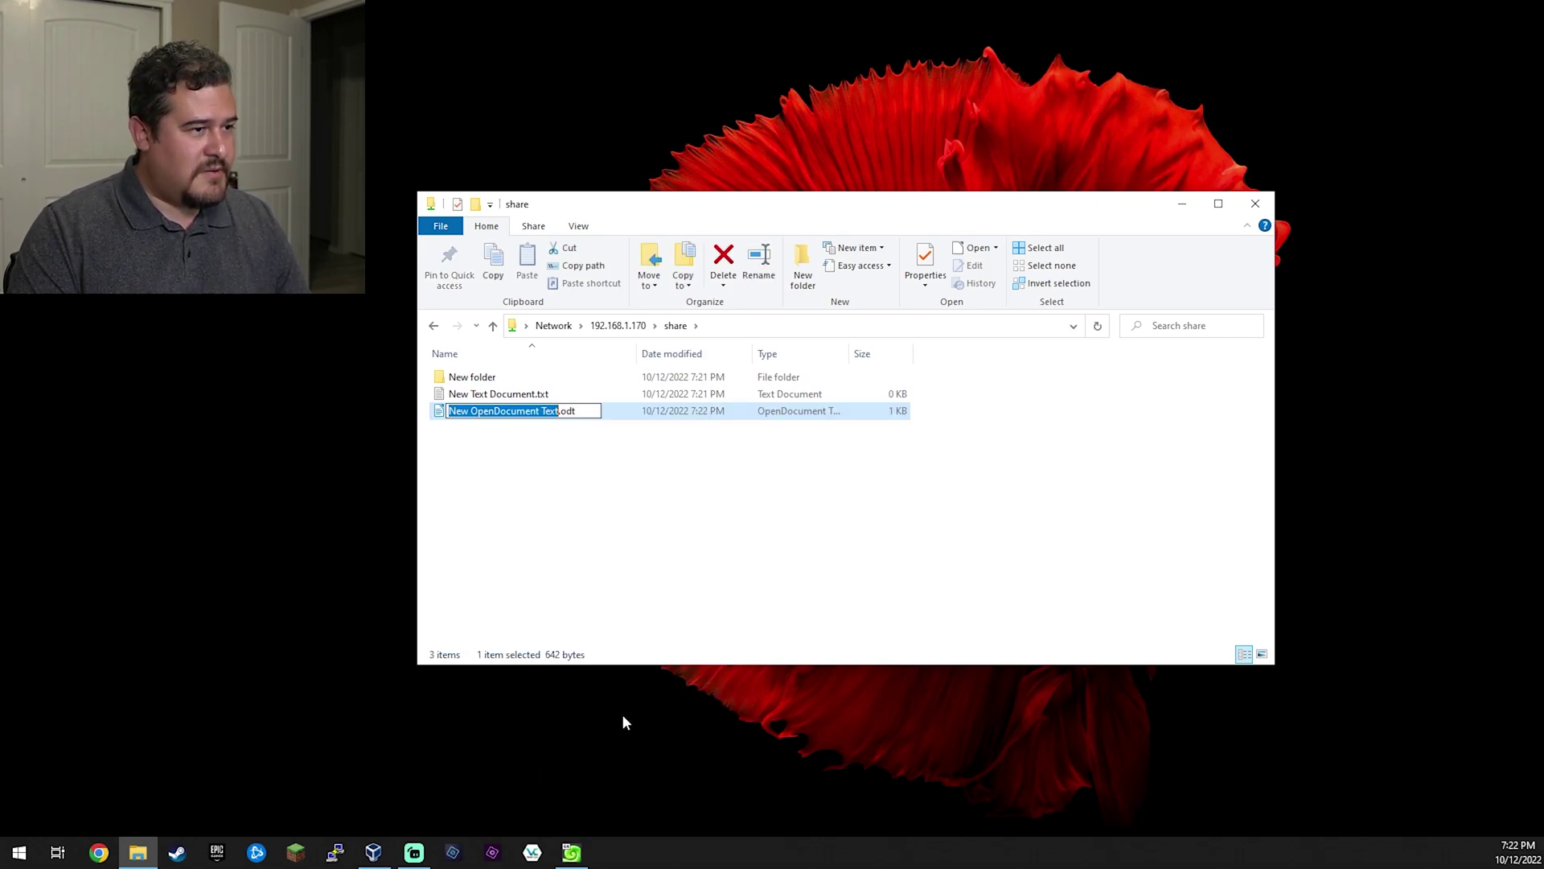
{"action": "left_click", "coordinate": [707, 529]}
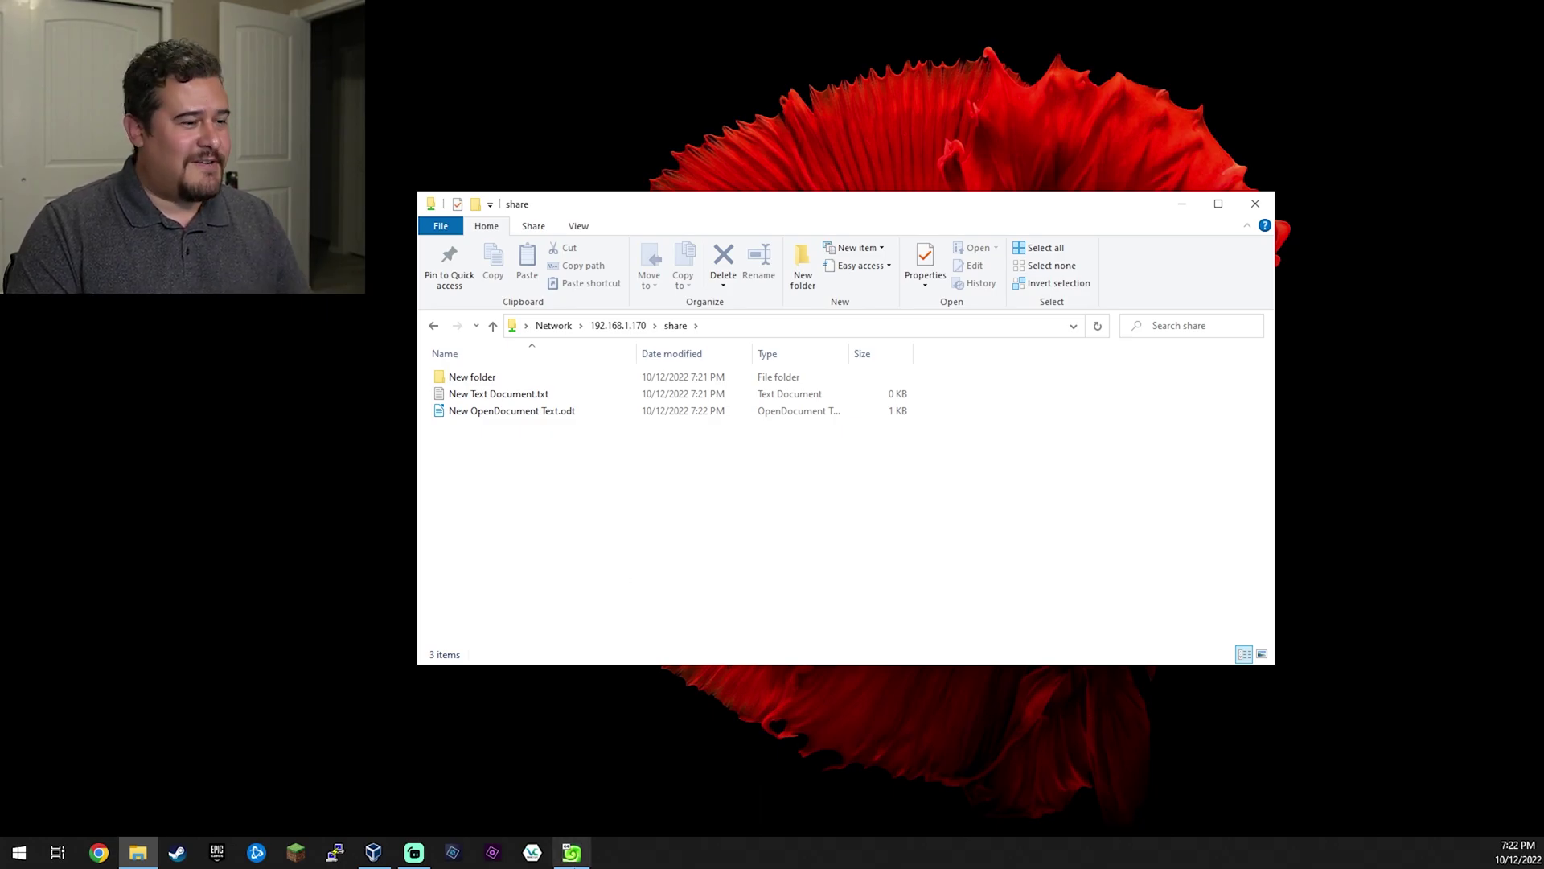
{"action": "left_click", "coordinate": [572, 852]}
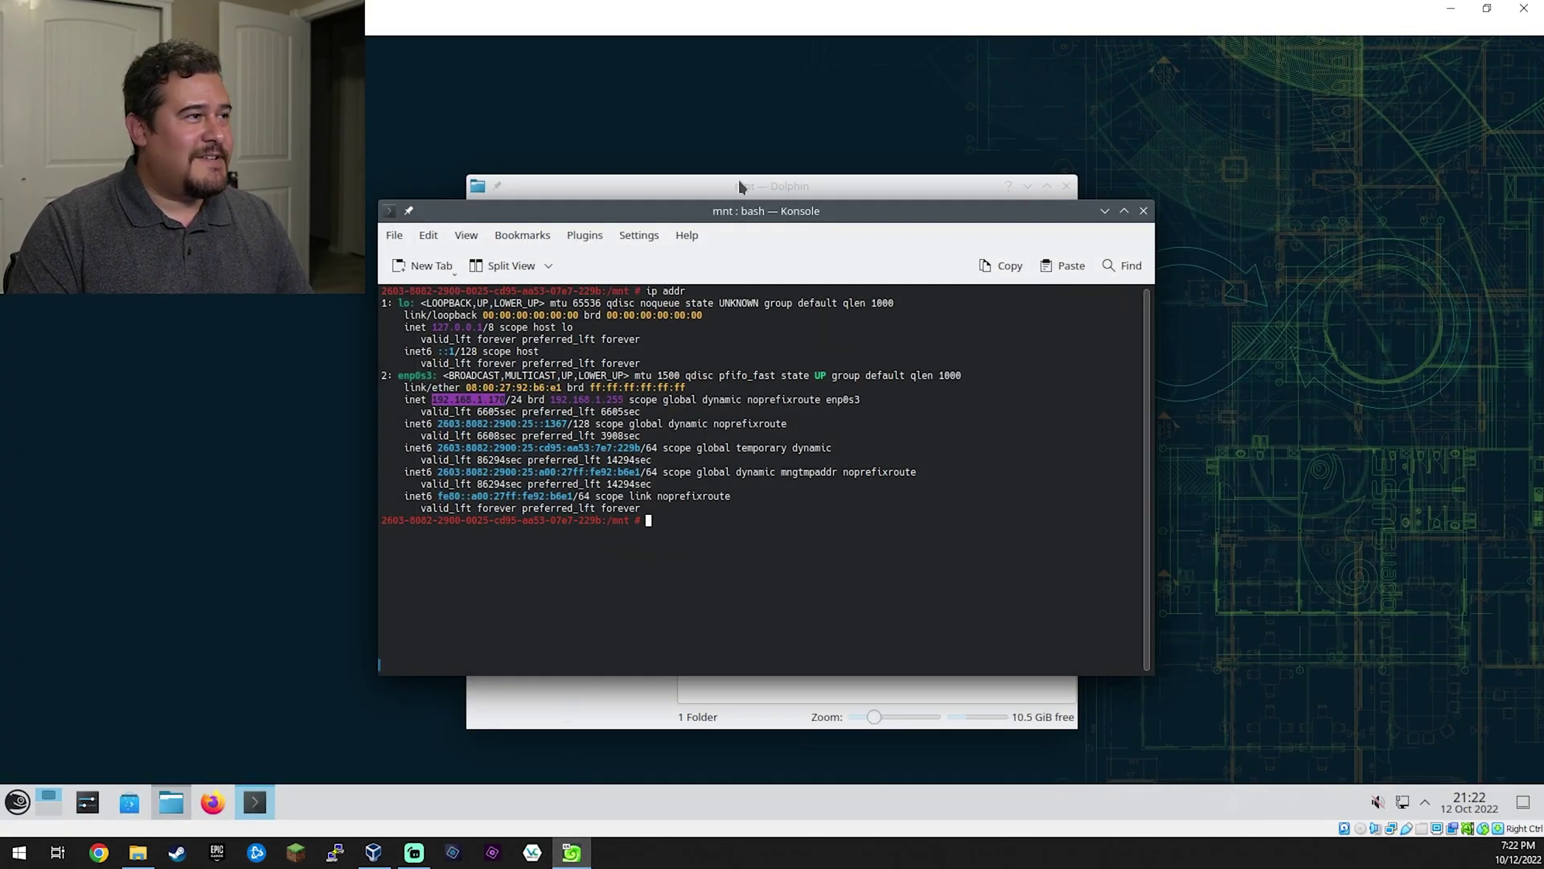
Step: Open /mnt/share in Dolphin to confirm New folder, New OpenDocument Text.odt and New Text Document.txt
{"action": "left_click", "coordinate": [936, 197]}
{"action": "double_click", "coordinate": [744, 299]}
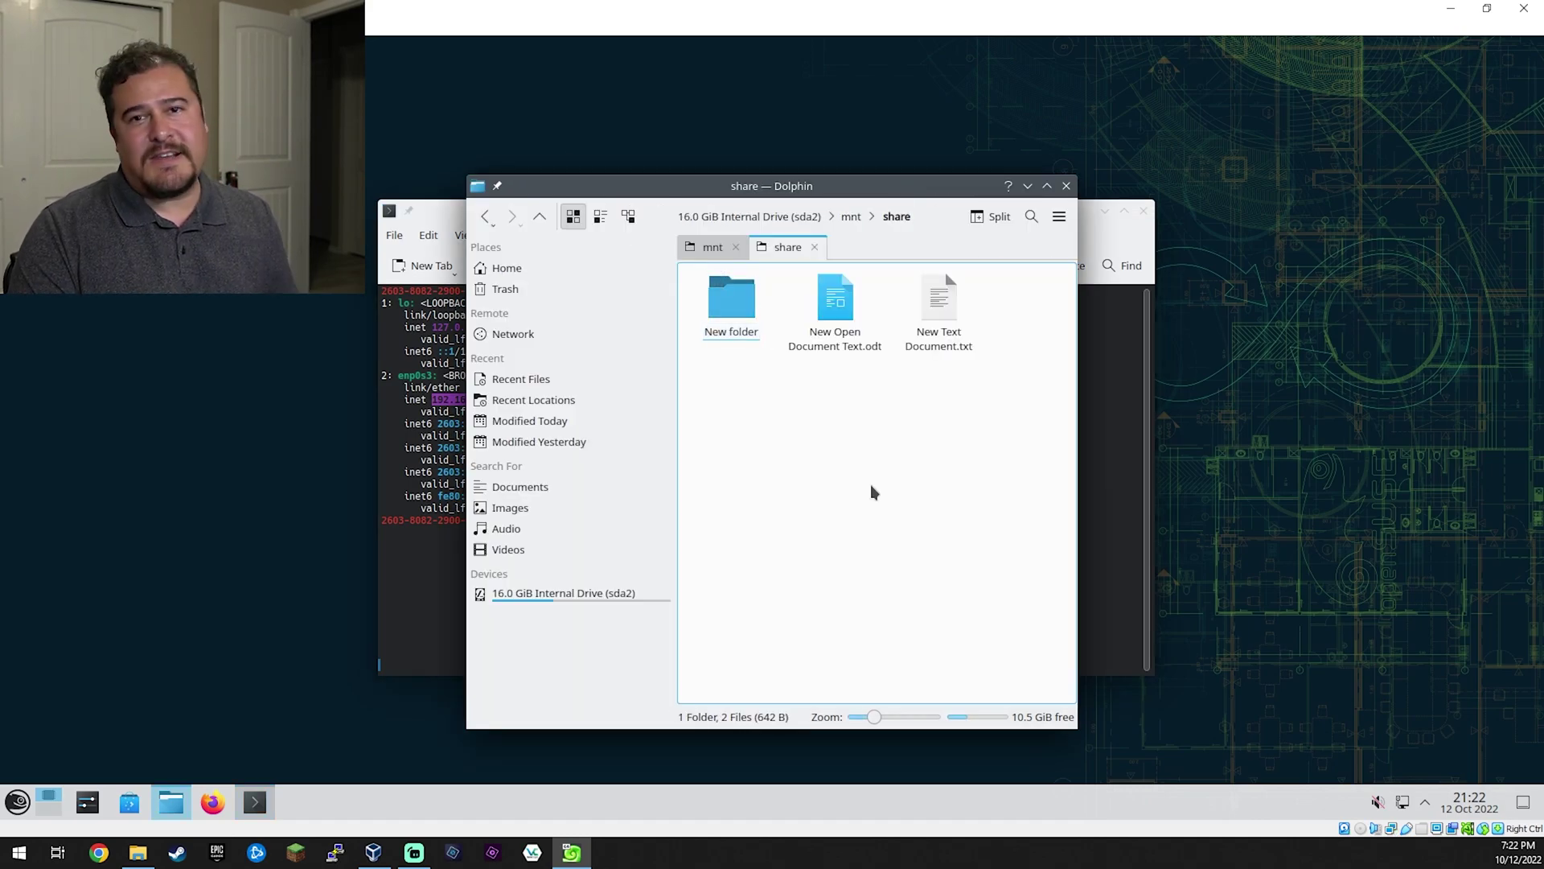